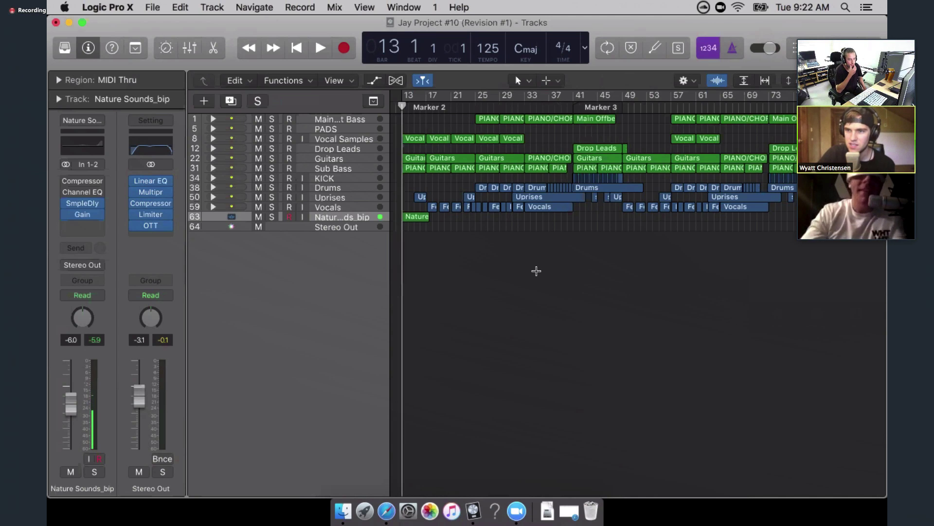
Expand the Vocals track stack to show its VOX L subtracks from bar 13 onward
{"action": "key", "text": "super+Right"}
{"action": "key", "text": "super+Right"}
{"action": "key", "text": "super+Down"}
{"action": "key", "text": "super+Down"}
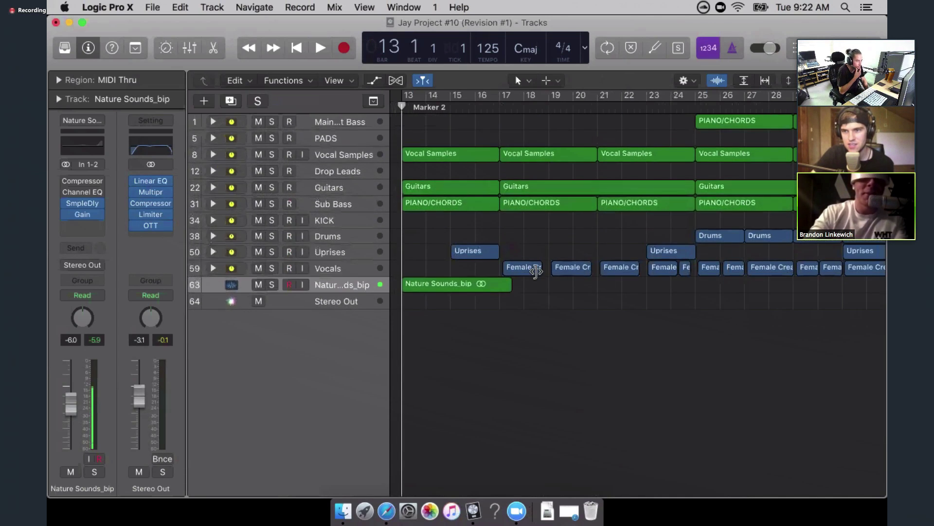
{"action": "scroll", "coordinate": [481, 253], "scroll_direction": "right", "scroll_amount": 5}
{"action": "left_click", "coordinate": [212, 268]}
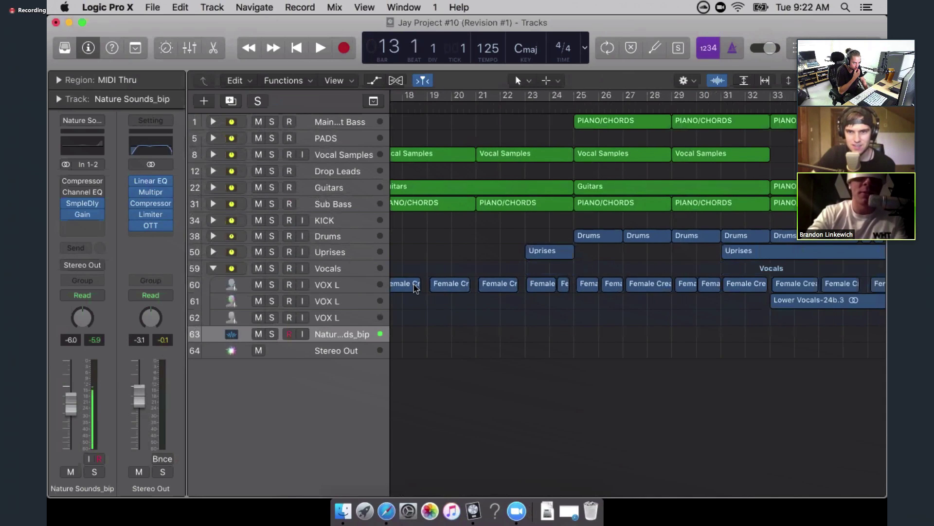
Select the vocal regions on the first VOX L track and open them in the Flex Pitch editor
{"action": "scroll", "coordinate": [415, 288], "scroll_direction": "left", "scroll_amount": 2}
{"action": "key", "text": "super+Down"}
{"action": "key", "text": "super+Down"}
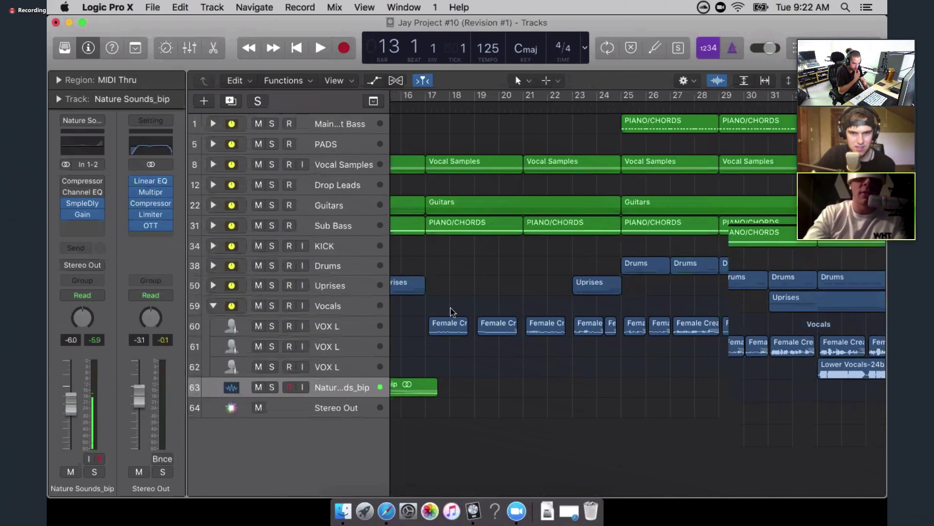
{"action": "left_click", "coordinate": [461, 348]}
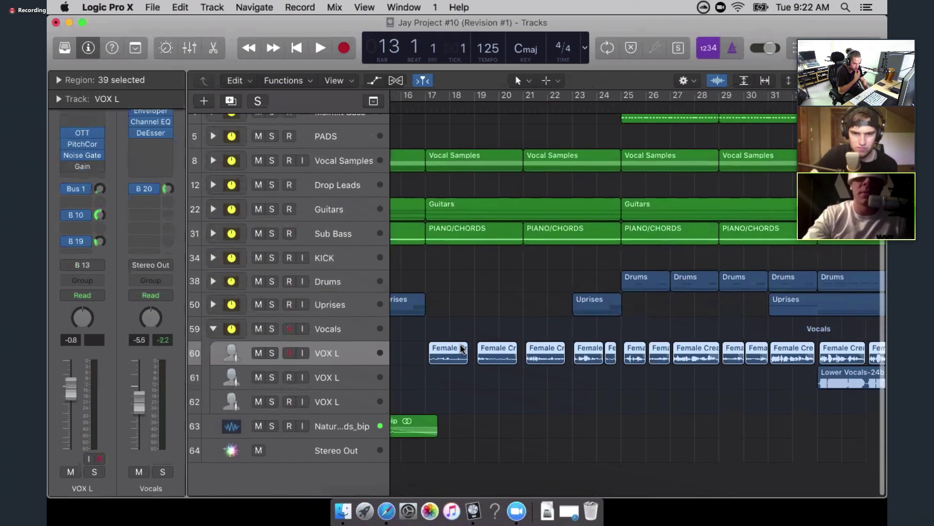
{"action": "scroll", "coordinate": [458, 272], "scroll_direction": "right", "scroll_amount": 1}
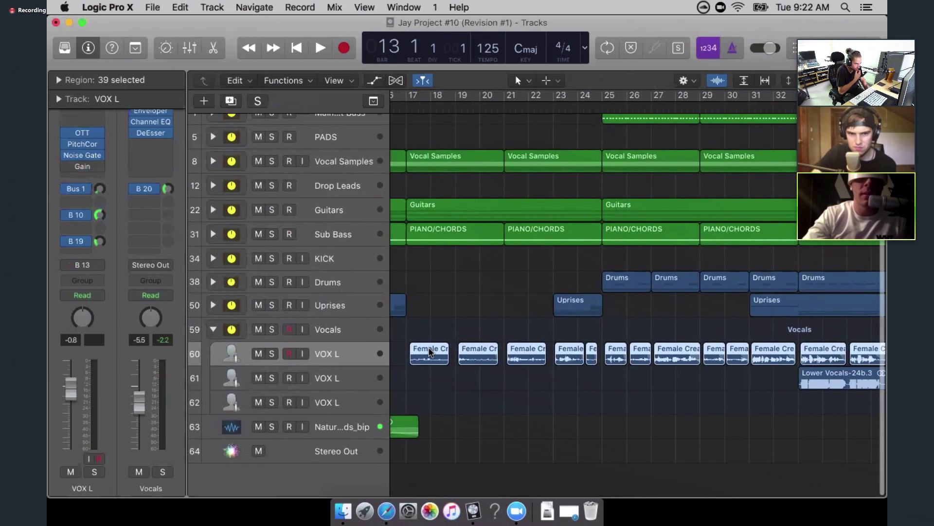
{"action": "double_click", "coordinate": [430, 351]}
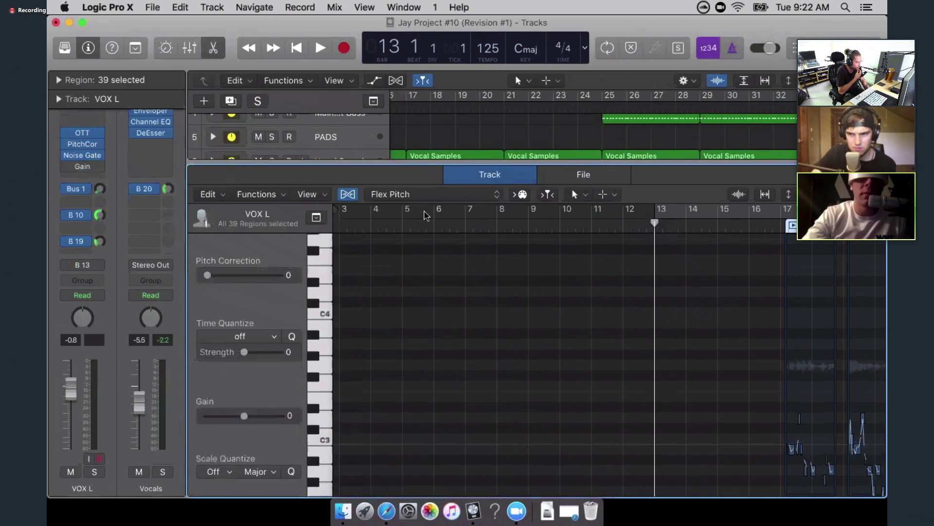
Examine the detected pitch notes and curves of the Female Creamy Lead Vocal#10.32 region around bar 17
{"action": "scroll", "coordinate": [460, 253], "scroll_direction": "up", "scroll_amount": 10}
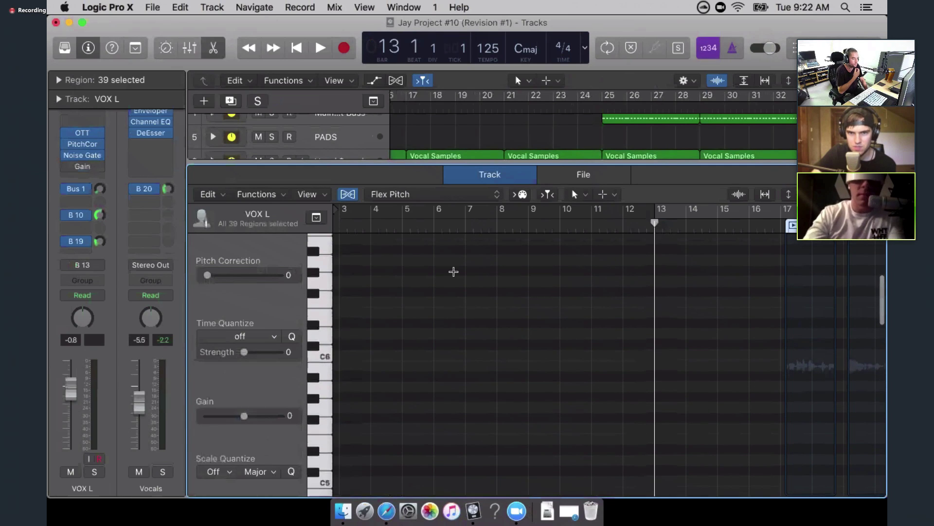
{"action": "key", "text": "super+Left"}
{"action": "scroll", "coordinate": [454, 271], "scroll_direction": "down", "scroll_amount": 5}
{"action": "scroll", "coordinate": [454, 271], "scroll_direction": "up", "scroll_amount": 8}
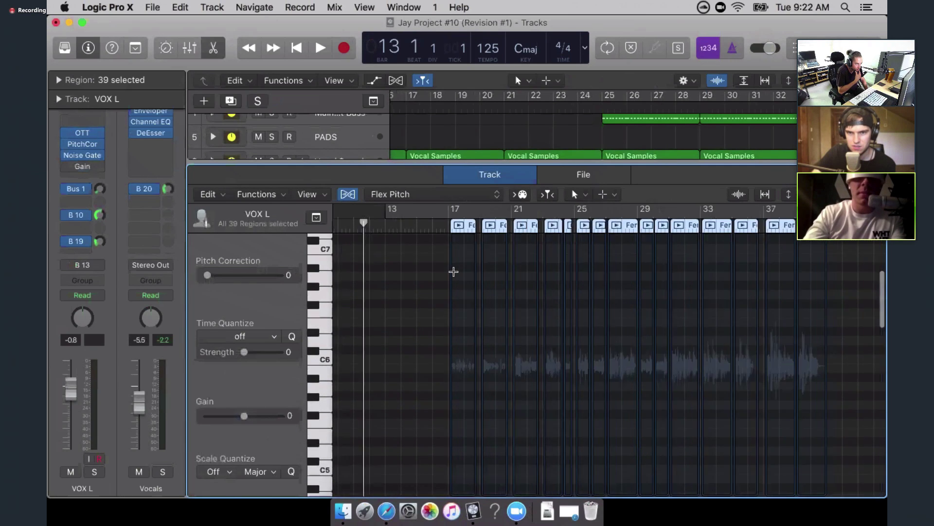
{"action": "scroll", "coordinate": [454, 272], "scroll_direction": "up", "scroll_amount": 3}
{"action": "scroll", "coordinate": [494, 320], "scroll_direction": "down", "scroll_amount": 10}
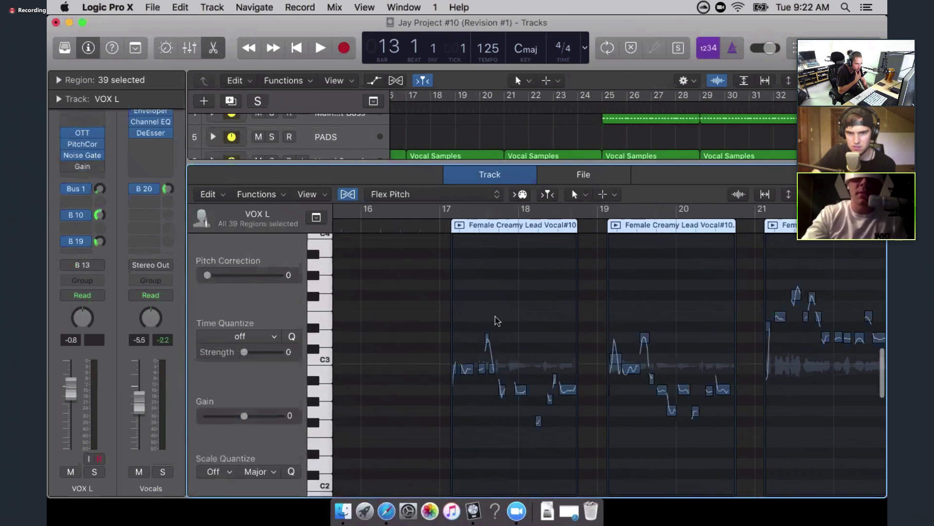
{"action": "scroll", "coordinate": [496, 320], "scroll_direction": "up", "scroll_amount": 5}
{"action": "scroll", "coordinate": [495, 319], "scroll_direction": "up", "scroll_amount": 4}
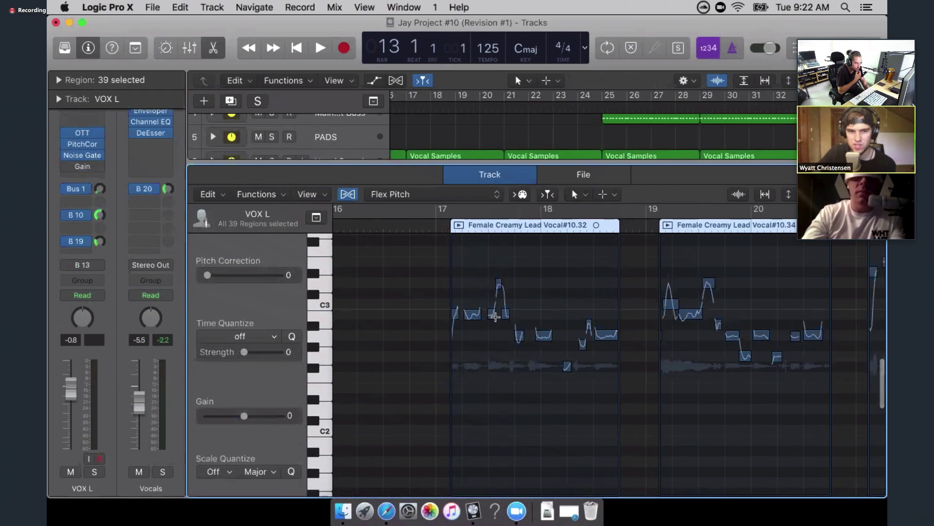
{"action": "scroll", "coordinate": [494, 319], "scroll_direction": "right", "scroll_amount": 3}
{"action": "scroll", "coordinate": [519, 350], "scroll_direction": "up", "scroll_amount": 2}
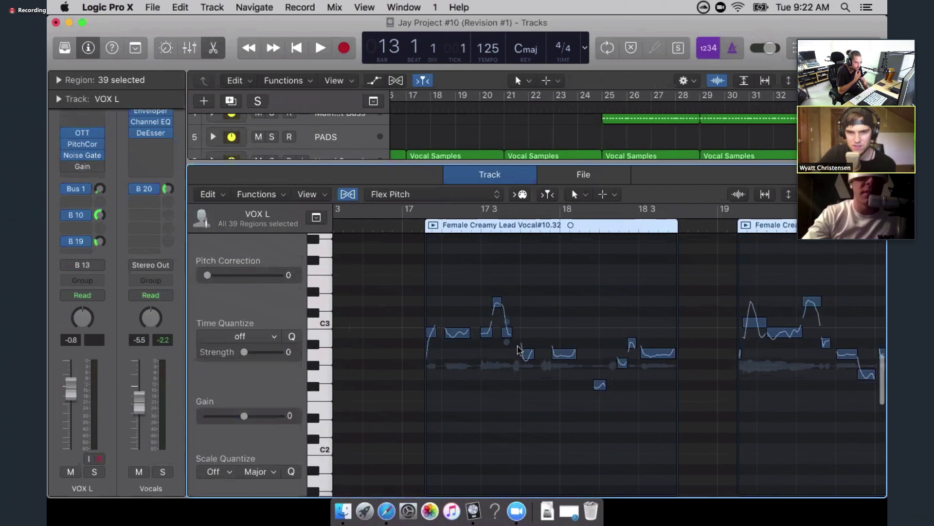
{"action": "scroll", "coordinate": [489, 370], "scroll_direction": "up", "scroll_amount": 2}
{"action": "scroll", "coordinate": [485, 375], "scroll_direction": "right", "scroll_amount": 2}
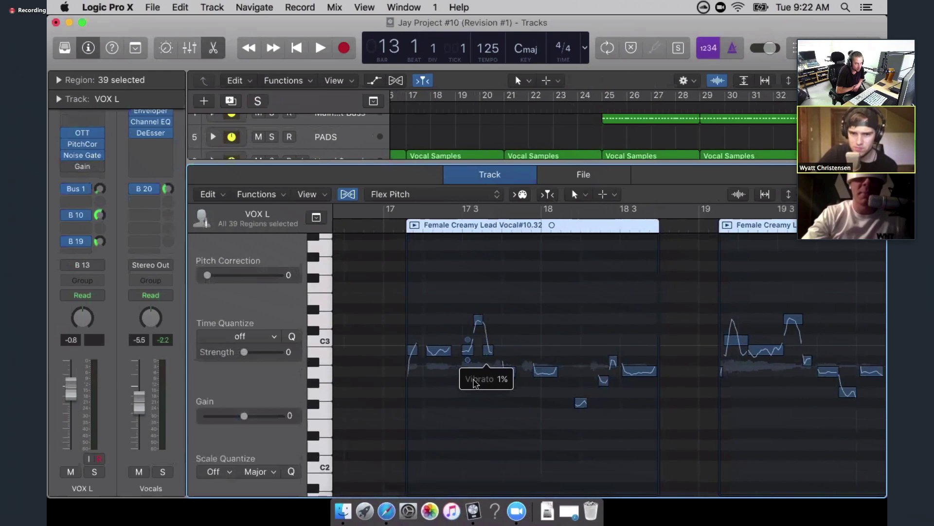
{"action": "scroll", "coordinate": [478, 422], "scroll_direction": "up", "scroll_amount": 5}
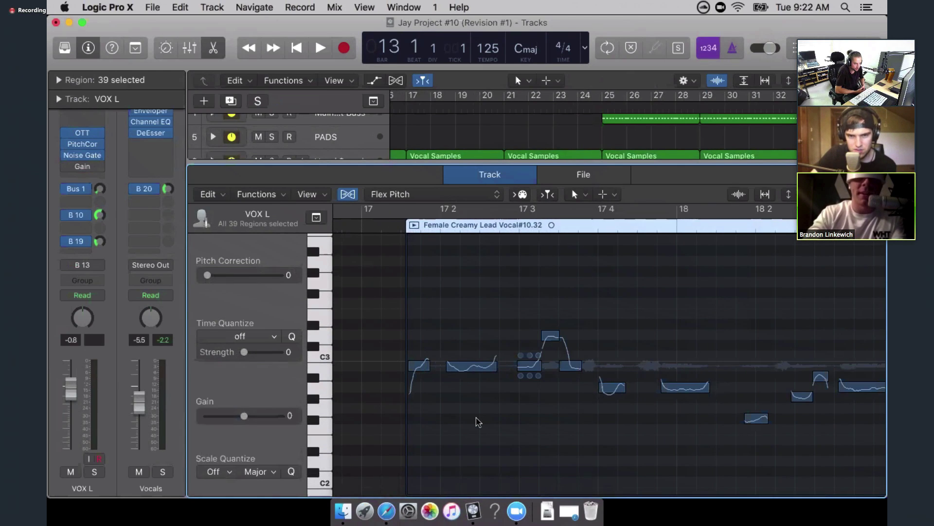
{"action": "scroll", "coordinate": [478, 422], "scroll_direction": "down", "scroll_amount": 1}
{"action": "scroll", "coordinate": [396, 145], "scroll_direction": "down", "scroll_amount": 5}
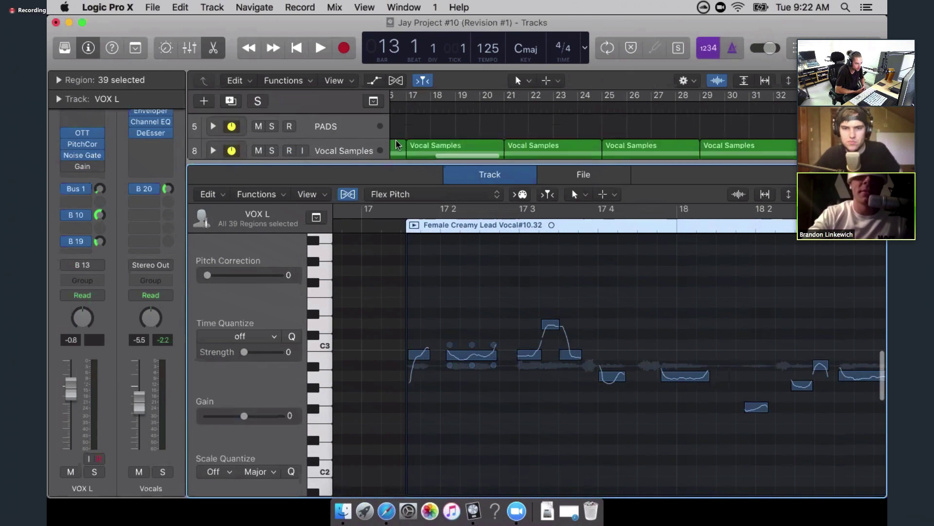
Solo the first VOX L track and play the opening notes of the vocal region from just before its start at bar 17
{"action": "left_click", "coordinate": [94, 472]}
{"action": "scroll", "coordinate": [421, 243], "scroll_direction": "up", "scroll_amount": 1}
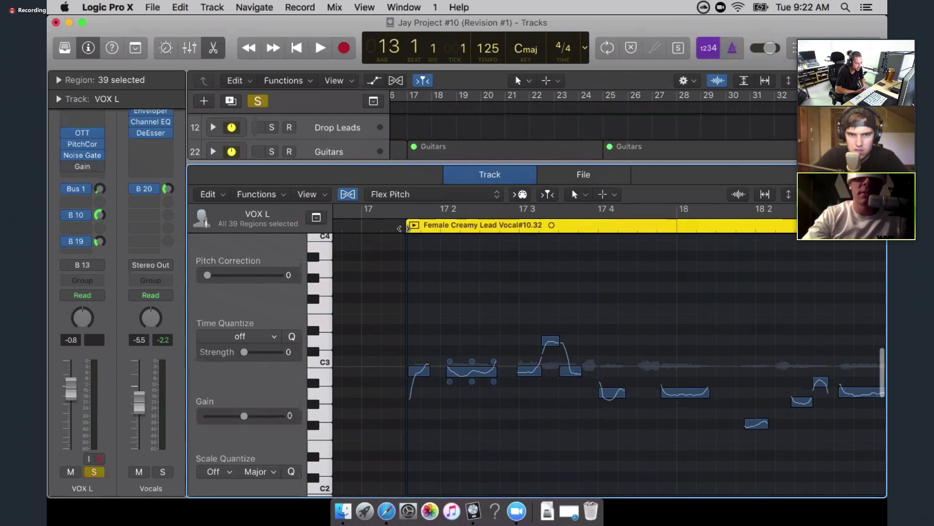
{"action": "left_click", "coordinate": [401, 225]}
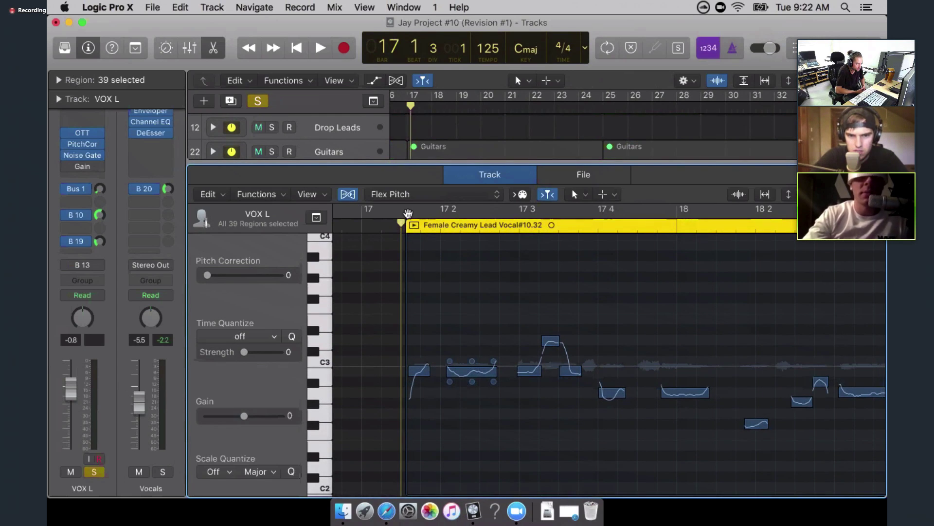
{"action": "key", "text": "space"}
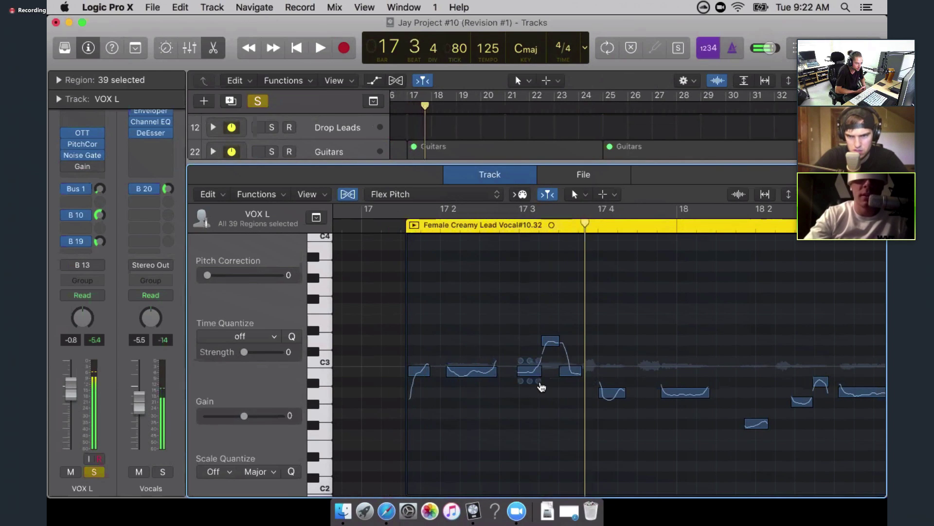
{"action": "scroll", "coordinate": [536, 379], "scroll_direction": "right", "scroll_amount": 2}
{"action": "scroll", "coordinate": [526, 340], "scroll_direction": "down", "scroll_amount": 3}
{"action": "scroll", "coordinate": [512, 290], "scroll_direction": "up", "scroll_amount": 1}
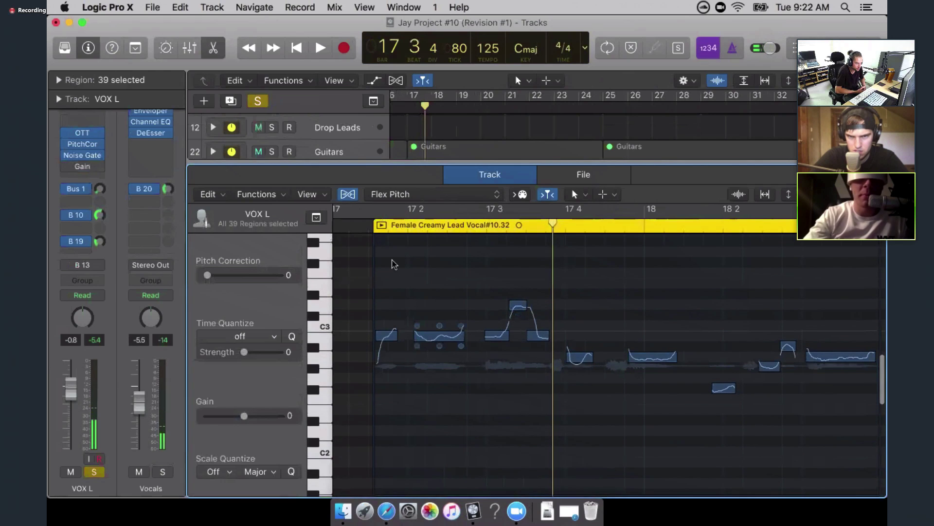
{"action": "key", "text": "space"}
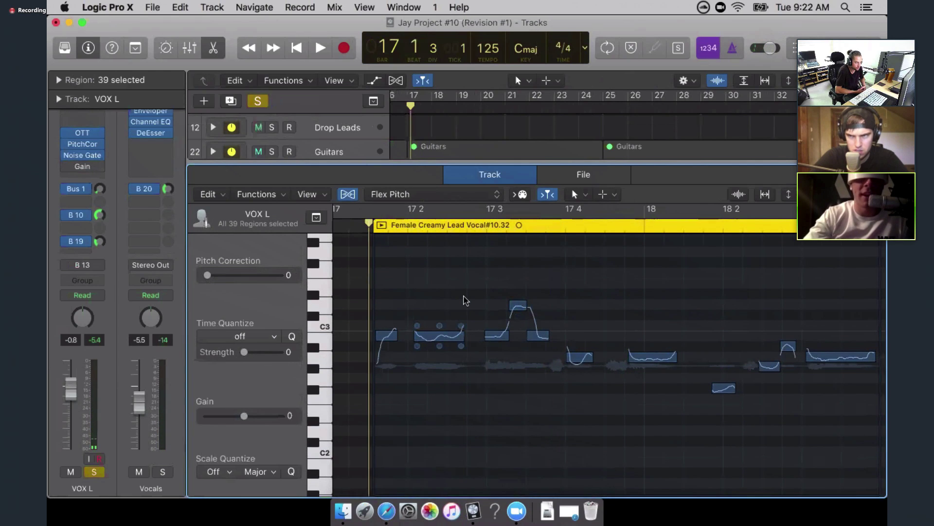
Review the bar 17 vocal phrase and play it through into the following region at bar 19
{"action": "scroll", "coordinate": [465, 300], "scroll_direction": "right", "scroll_amount": 4}
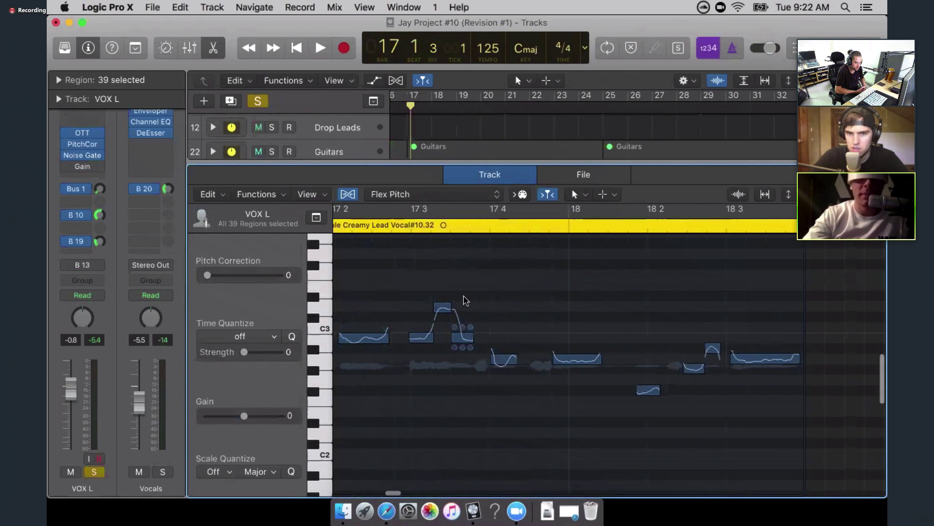
{"action": "scroll", "coordinate": [464, 299], "scroll_direction": "left", "scroll_amount": 9}
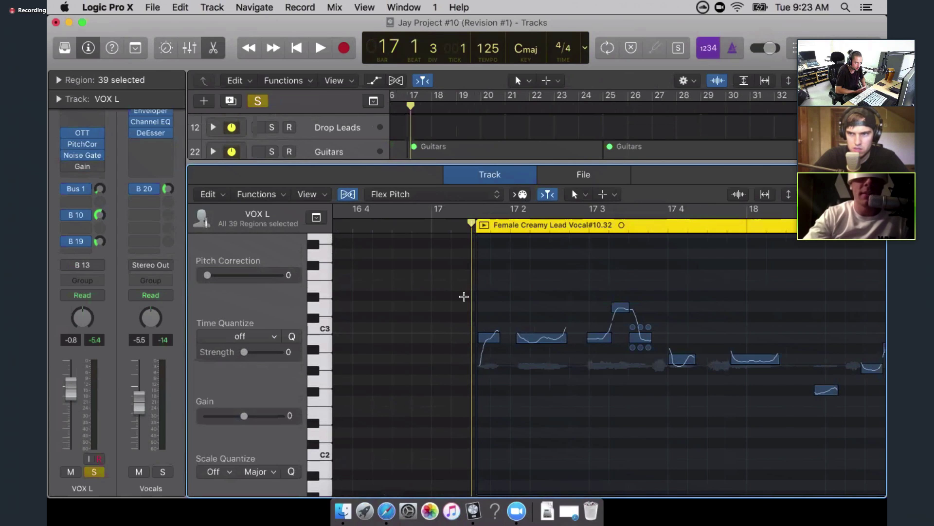
{"action": "key", "text": "super+Left"}
{"action": "key", "text": "super+Left"}
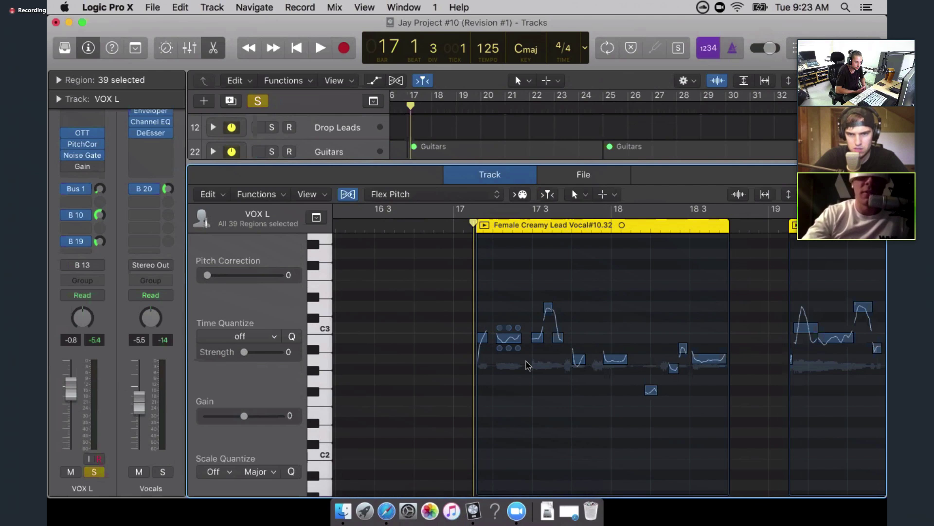
{"action": "scroll", "coordinate": [528, 365], "scroll_direction": "right", "scroll_amount": 3}
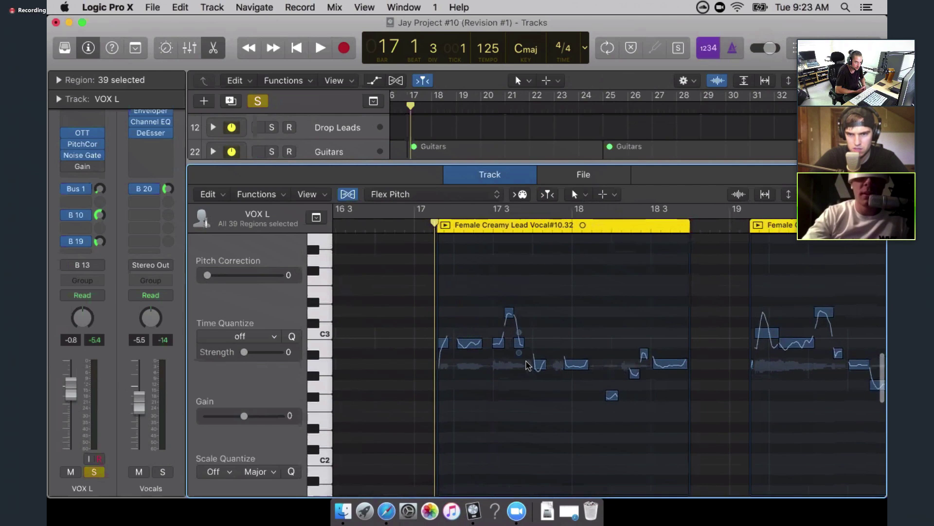
{"action": "scroll", "coordinate": [528, 365], "scroll_direction": "right", "scroll_amount": 2}
{"action": "scroll", "coordinate": [528, 365], "scroll_direction": "down", "scroll_amount": 2}
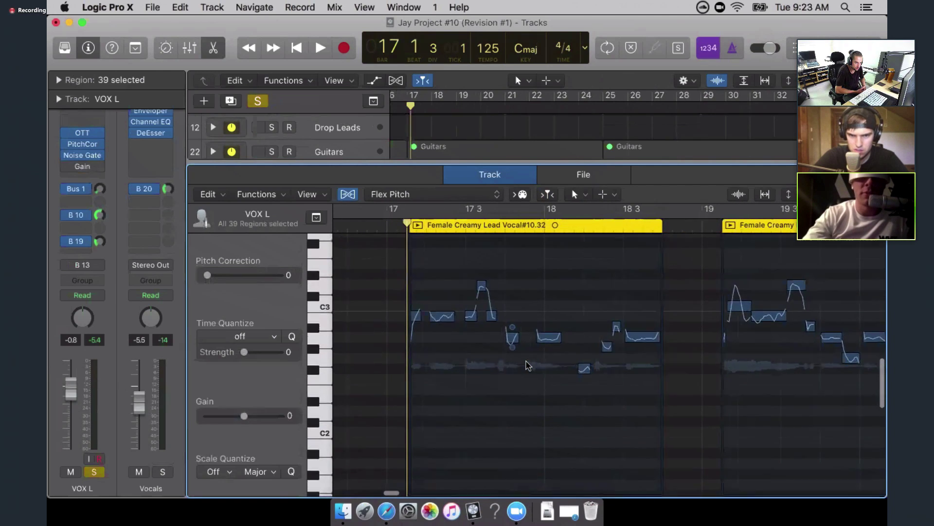
{"action": "scroll", "coordinate": [528, 365], "scroll_direction": "up", "scroll_amount": 2}
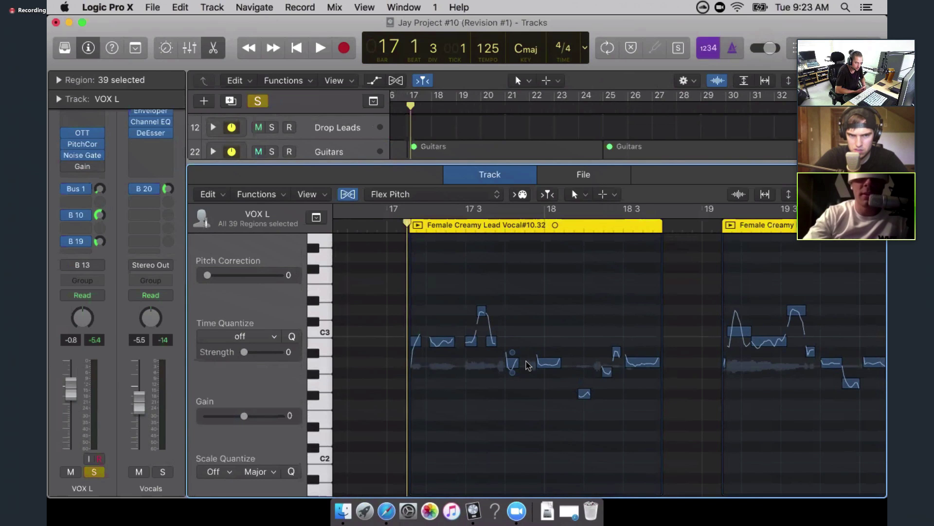
{"action": "key", "text": "space"}
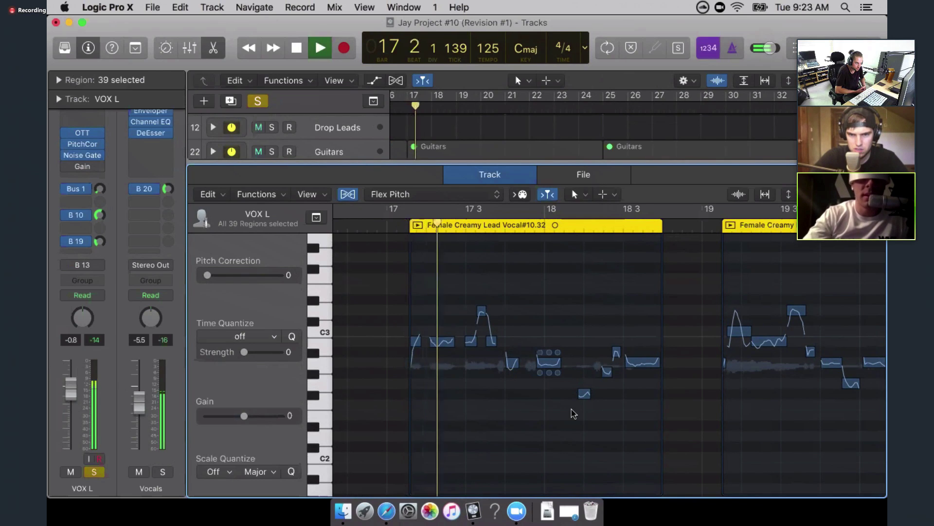
{"action": "scroll", "coordinate": [573, 412], "scroll_direction": "right", "scroll_amount": 1}
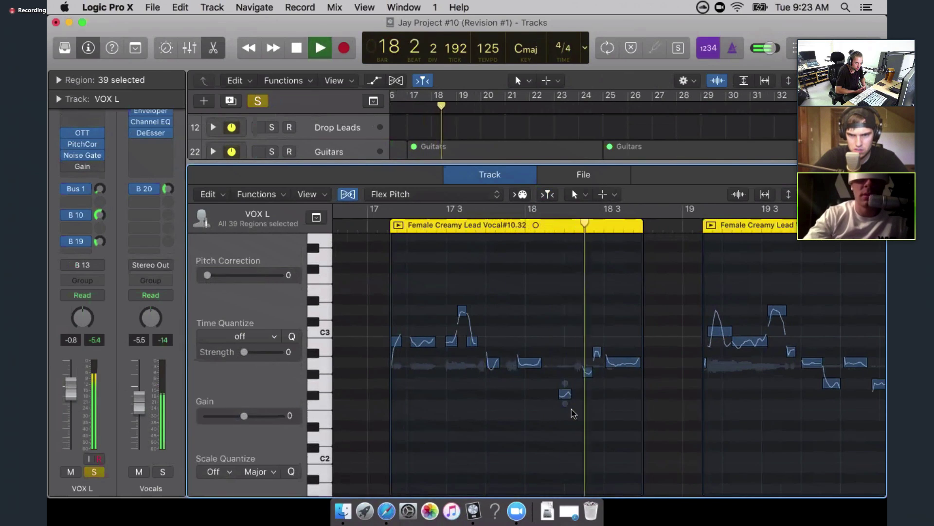
{"action": "scroll", "coordinate": [572, 413], "scroll_direction": "right", "scroll_amount": 3}
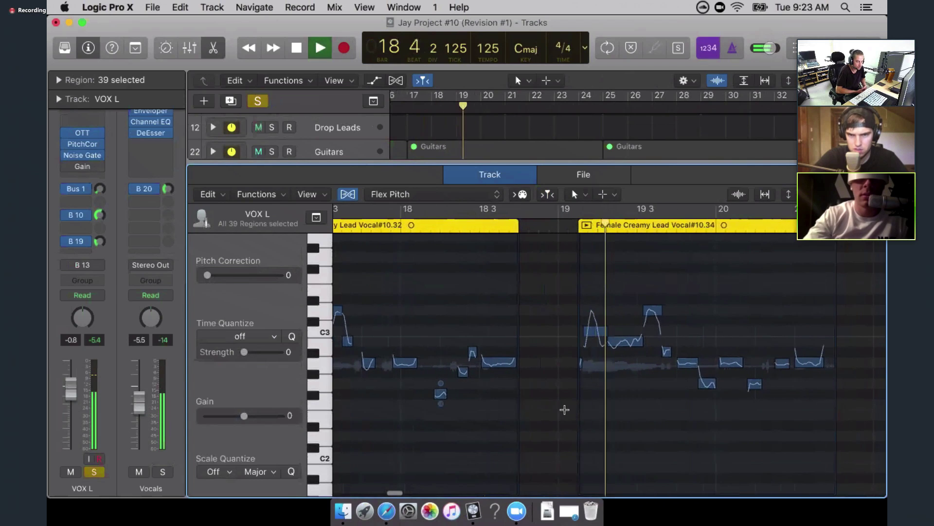
{"action": "key", "text": "space"}
Inspect the pitch handles on the first two notes of the Female Creamy Lead Vocal#10.34 region at bar 19
{"action": "left_click", "coordinate": [497, 327]}
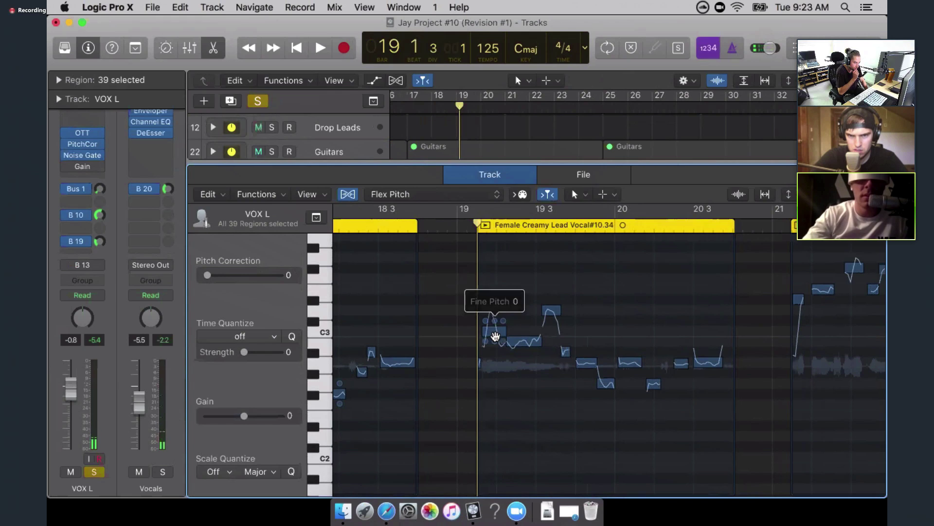
{"action": "left_click_drag", "start_coordinate": [496, 348], "coordinate": [496, 352]}
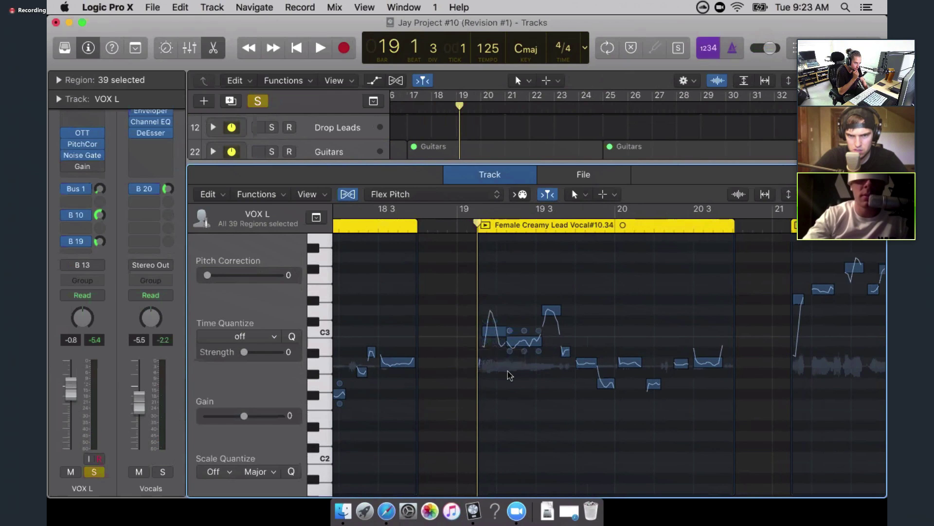
{"action": "scroll", "coordinate": [503, 350], "scroll_direction": "left", "scroll_amount": 1}
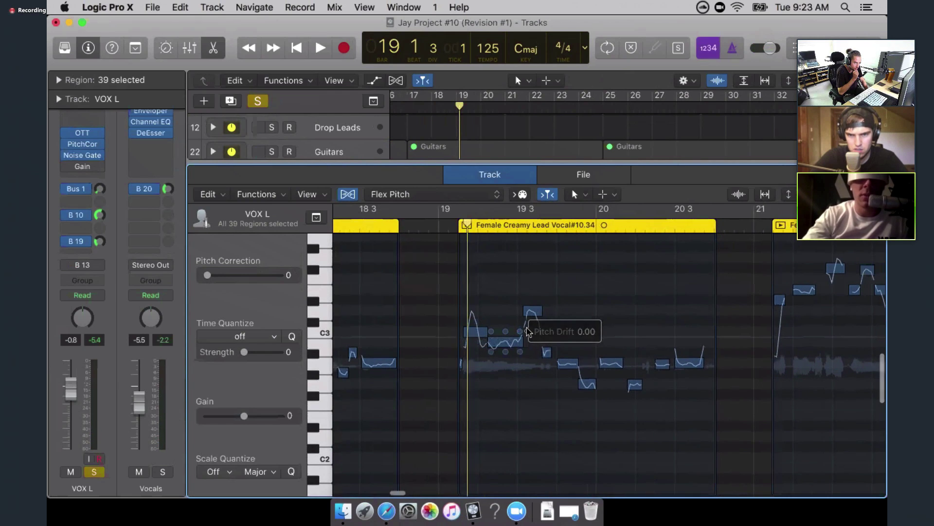
Replay the opening notes of the Female Creamy Lead Vocal#10.32 region up to about beat 4 of bar 17
{"action": "scroll", "coordinate": [535, 336], "scroll_direction": "left", "scroll_amount": 10}
{"action": "scroll", "coordinate": [633, 313], "scroll_direction": "up", "scroll_amount": 5}
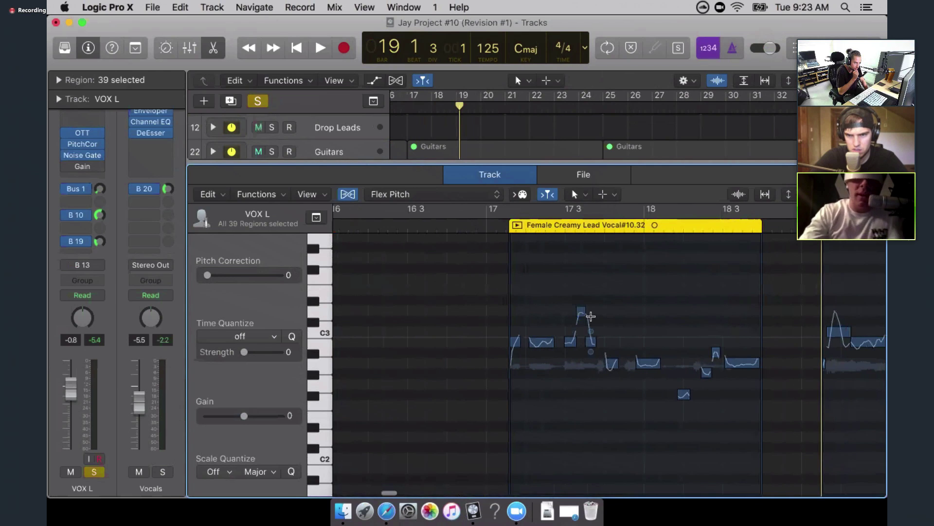
{"action": "scroll", "coordinate": [569, 245], "scroll_direction": "right", "scroll_amount": 5}
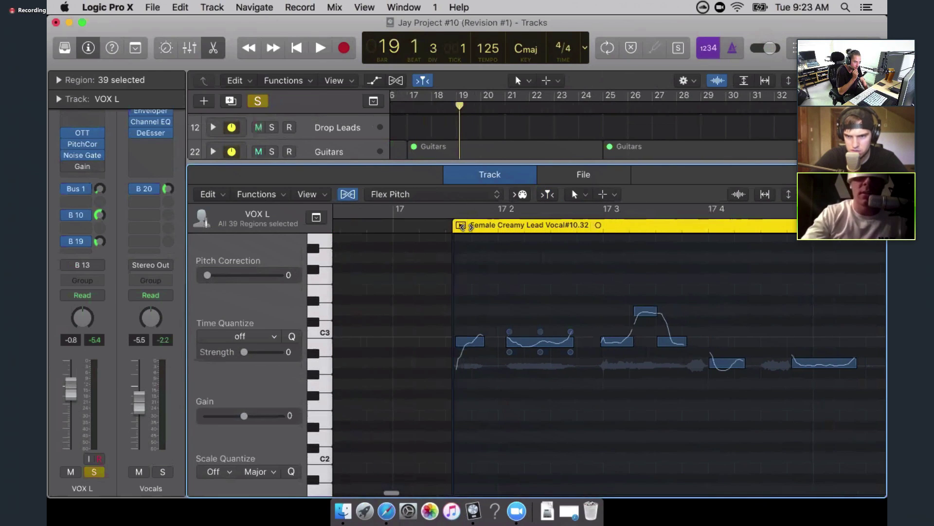
{"action": "key", "text": "space"}
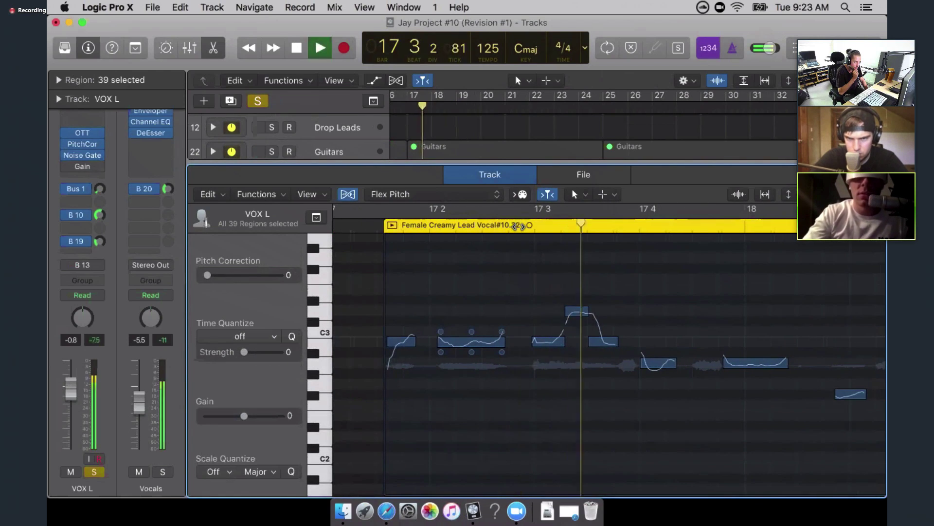
{"action": "key", "text": "space"}
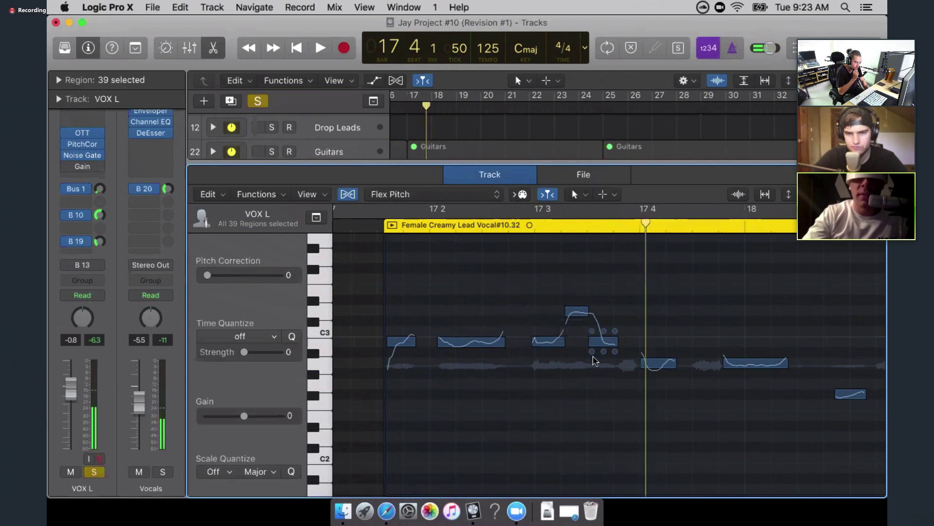
Select the two notes around beat 3 of bar 17 in turn, and replay the phrase from about beat 2 to the end of the bar
{"action": "left_click_drag", "start_coordinate": [577, 322], "coordinate": [578, 287]}
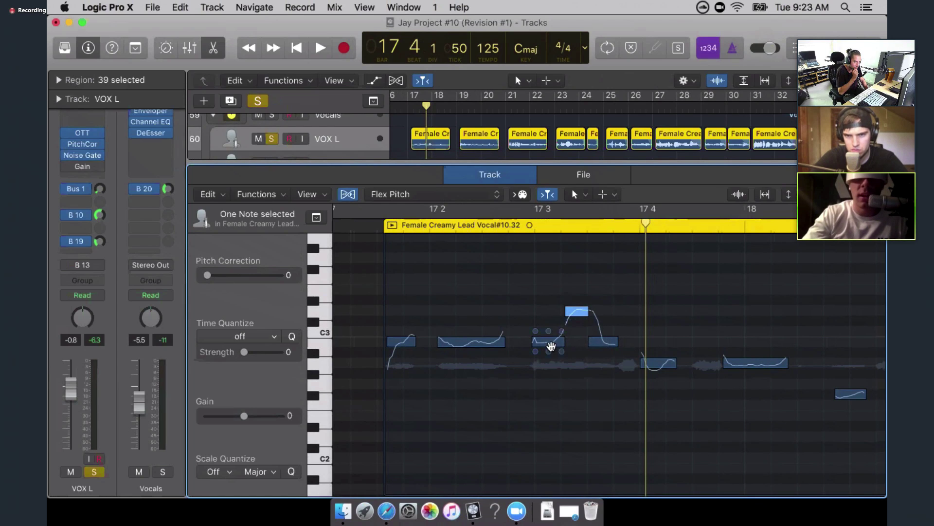
{"action": "left_click_drag", "start_coordinate": [549, 347], "coordinate": [548, 311]}
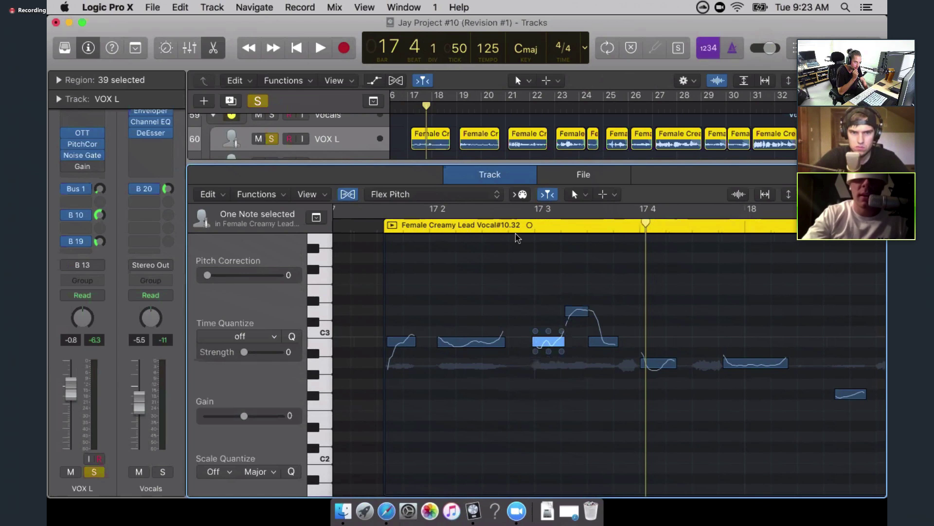
{"action": "left_click", "coordinate": [484, 224]}
{"action": "key", "text": "space"}
{"action": "key", "text": "space"}
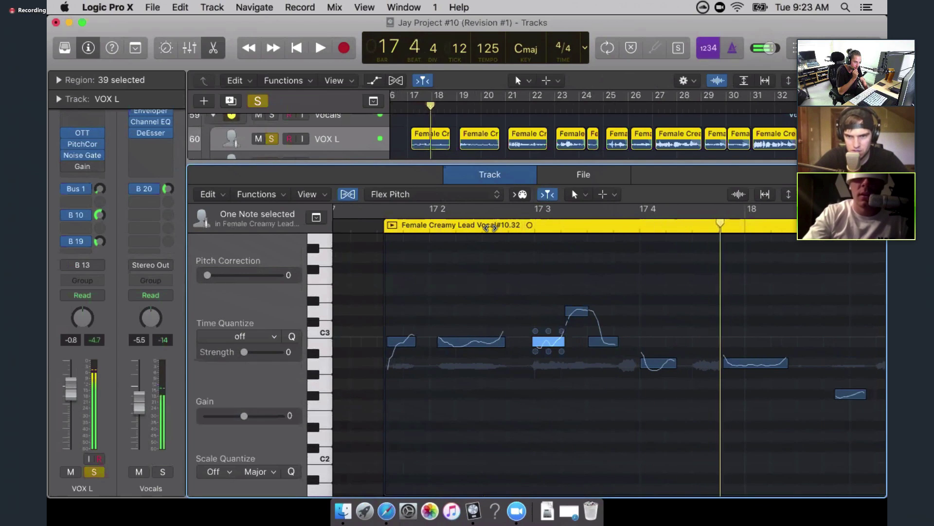
Play the Female Creamy Lead Vocal#10.38 region from its start at bar 21 to about beat 3 of bar 22
{"action": "scroll", "coordinate": [587, 375], "scroll_direction": "right", "scroll_amount": 5}
{"action": "key", "text": "super+Left"}
{"action": "key", "text": "super+Left"}
{"action": "key", "text": "super+Left"}
{"action": "key", "text": "super+Left"}
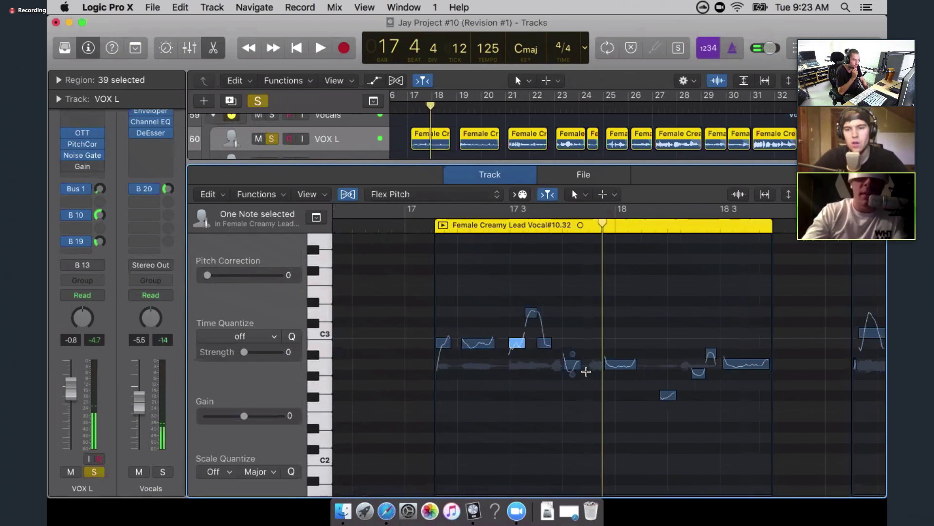
{"action": "scroll", "coordinate": [587, 376], "scroll_direction": "right", "scroll_amount": 11}
{"action": "scroll", "coordinate": [588, 376], "scroll_direction": "right", "scroll_amount": 6}
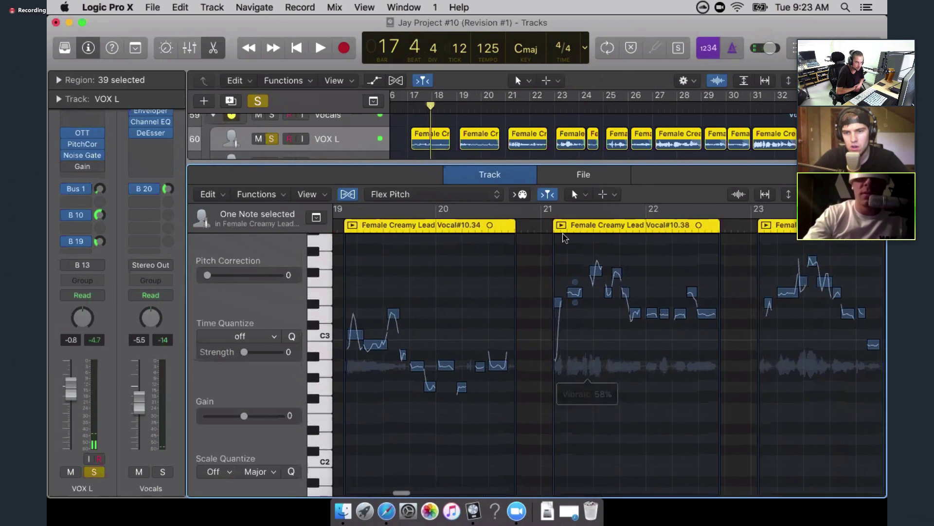
{"action": "left_click", "coordinate": [546, 228]}
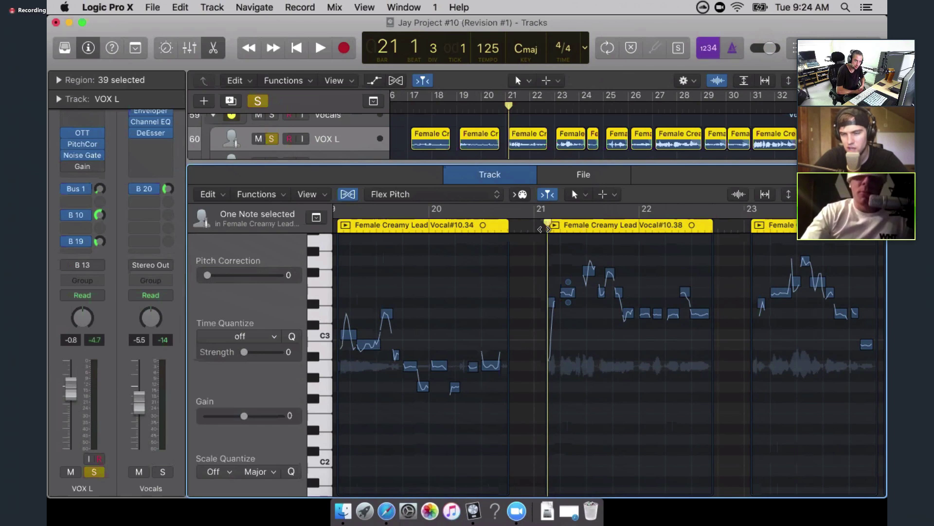
{"action": "key", "text": "space"}
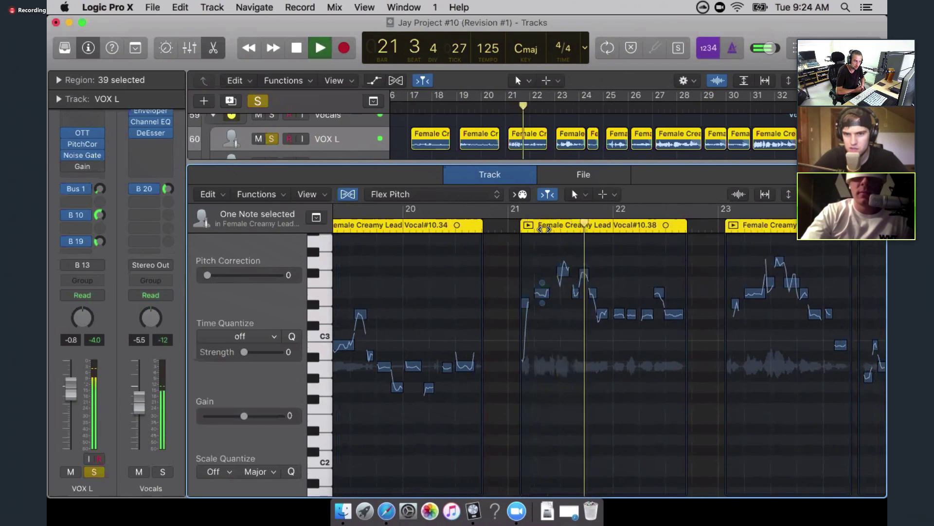
{"action": "key", "text": "space"}
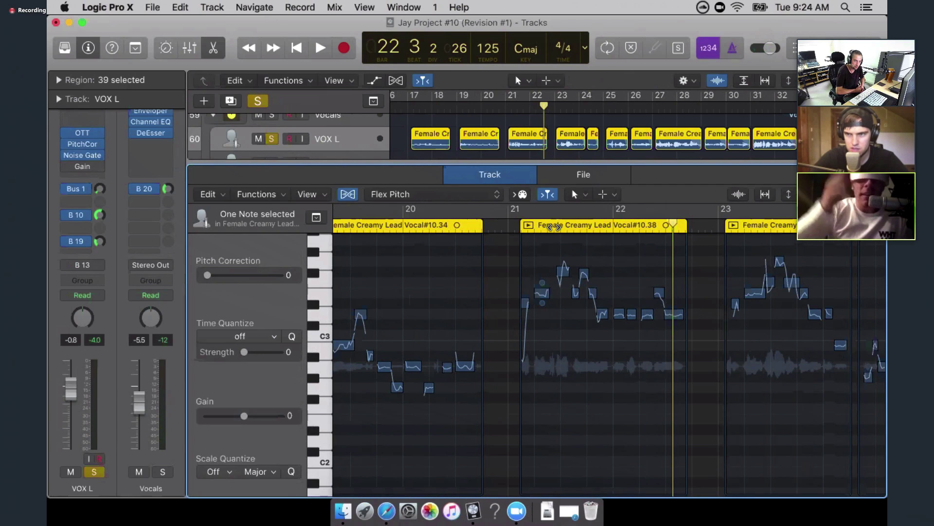
Replay the bar 21 vocal phrase from just before the region's start to about beat 4 of bar 21
{"action": "left_click", "coordinate": [516, 228]}
{"action": "key", "text": "space"}
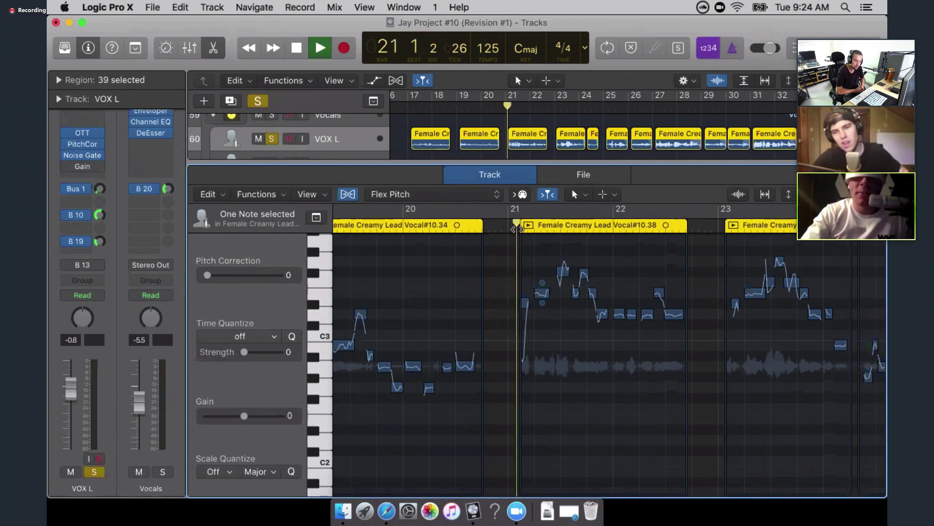
{"action": "key", "text": "space"}
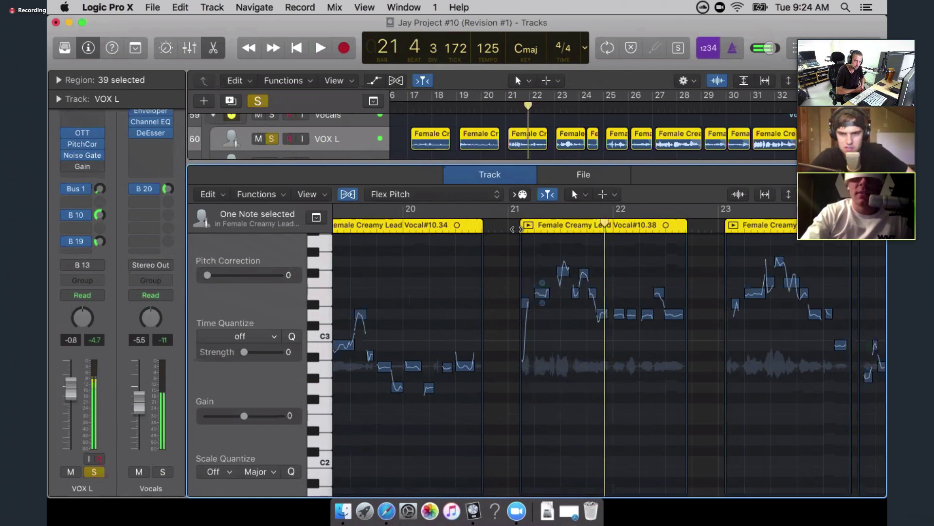
Examine and compare the pitch curves of the lead vocal regions between bars 17 and 24
{"action": "scroll", "coordinate": [516, 228], "scroll_direction": "right", "scroll_amount": 5}
{"action": "scroll", "coordinate": [517, 228], "scroll_direction": "up", "scroll_amount": 1}
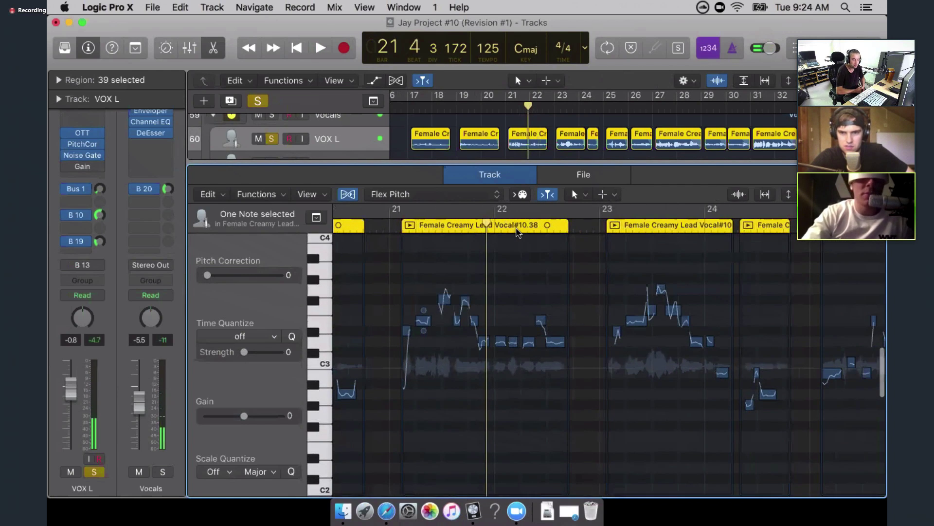
{"action": "scroll", "coordinate": [518, 233], "scroll_direction": "left", "scroll_amount": 7}
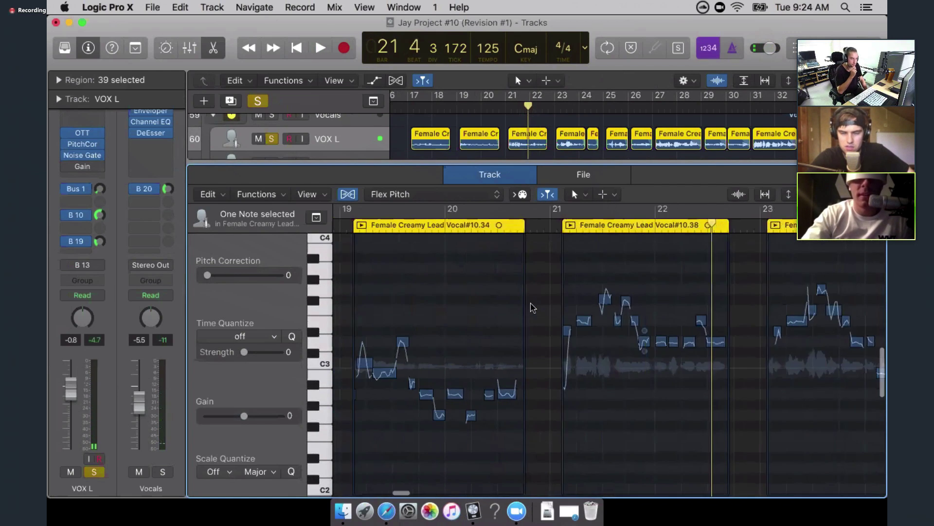
{"action": "scroll", "coordinate": [532, 307], "scroll_direction": "left", "scroll_amount": 15}
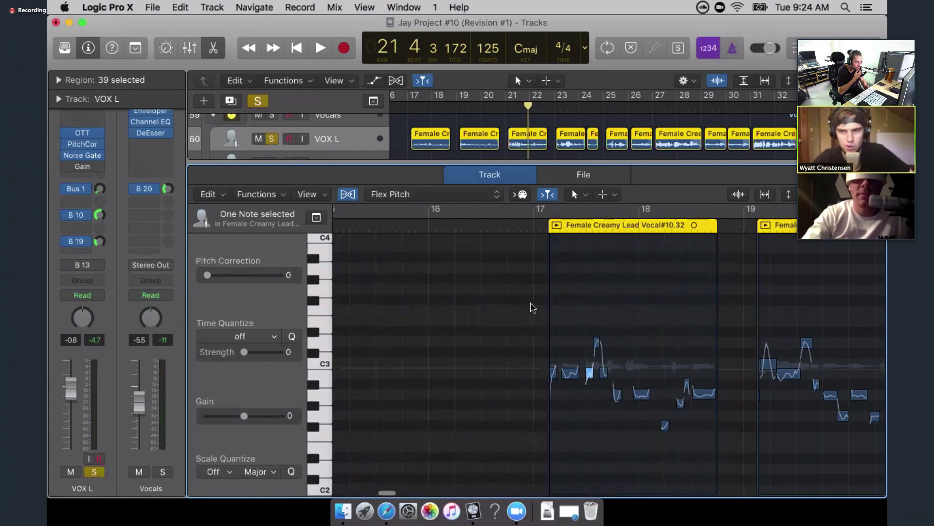
{"action": "scroll", "coordinate": [533, 308], "scroll_direction": "right", "scroll_amount": 2}
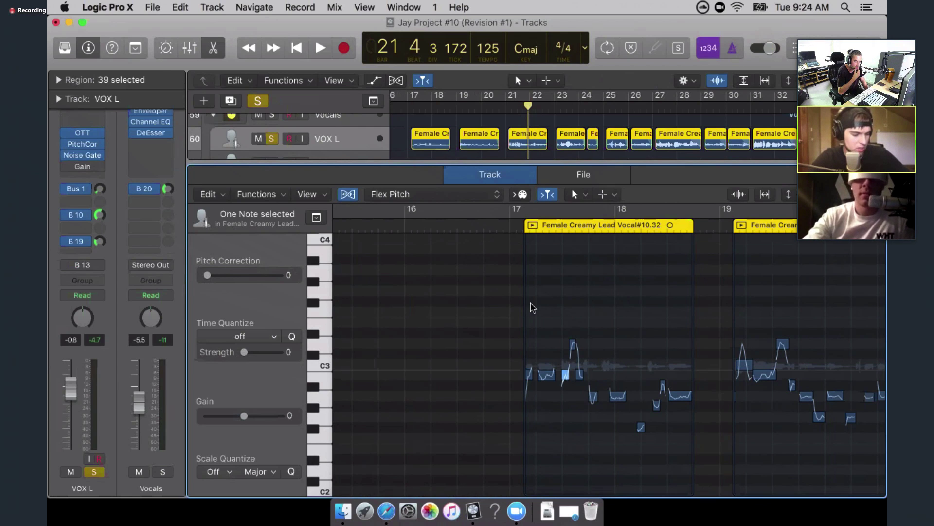
{"action": "scroll", "coordinate": [533, 312], "scroll_direction": "right", "scroll_amount": 10}
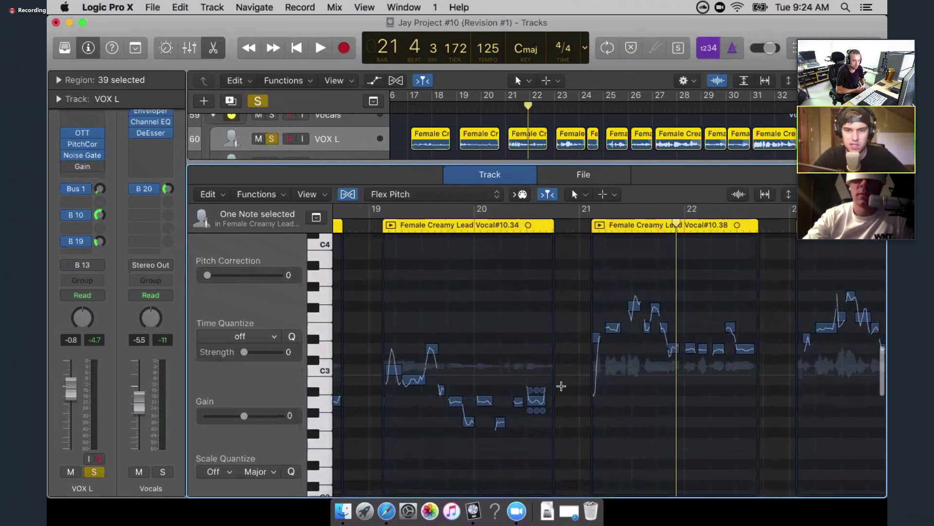
{"action": "scroll", "coordinate": [561, 386], "scroll_direction": "right", "scroll_amount": 4}
{"action": "scroll", "coordinate": [565, 394], "scroll_direction": "right", "scroll_amount": 1}
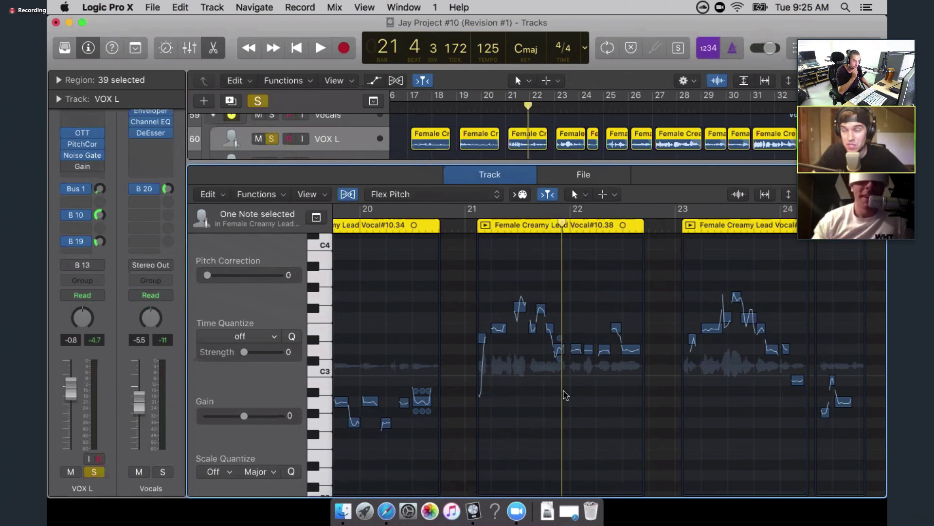
Close the pitch editor and look over the vocal regions along the arrangement from bar 17 to bar 68
{"action": "key", "text": "p"}
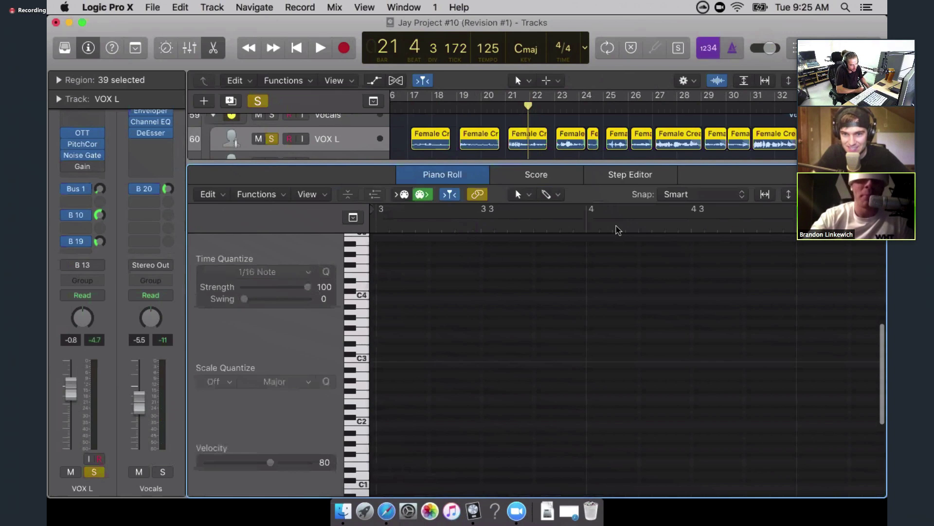
{"action": "key", "text": "p"}
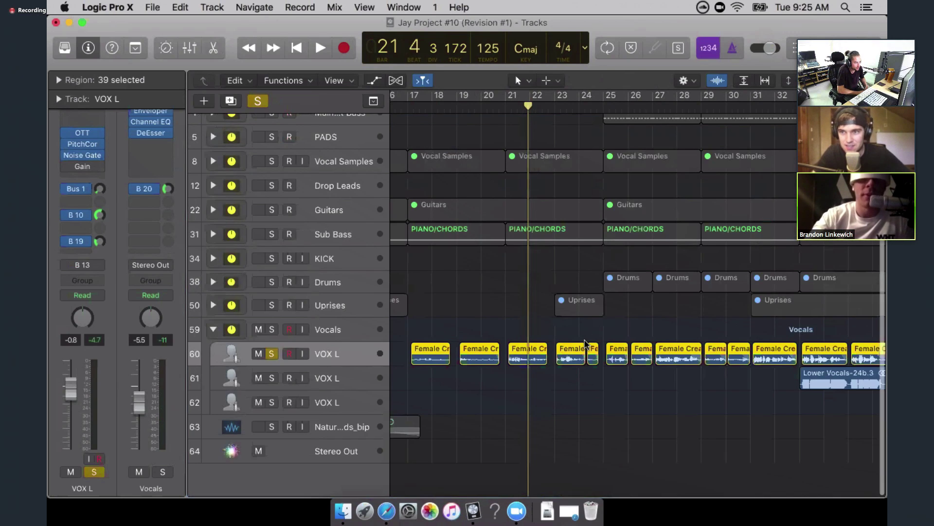
{"action": "scroll", "coordinate": [585, 344], "scroll_direction": "right", "scroll_amount": 15}
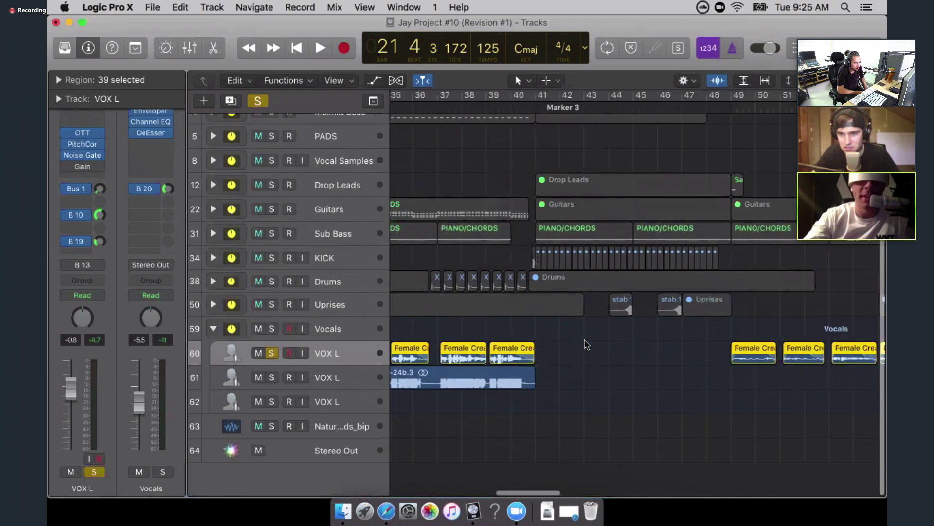
{"action": "scroll", "coordinate": [585, 344], "scroll_direction": "right", "scroll_amount": 15}
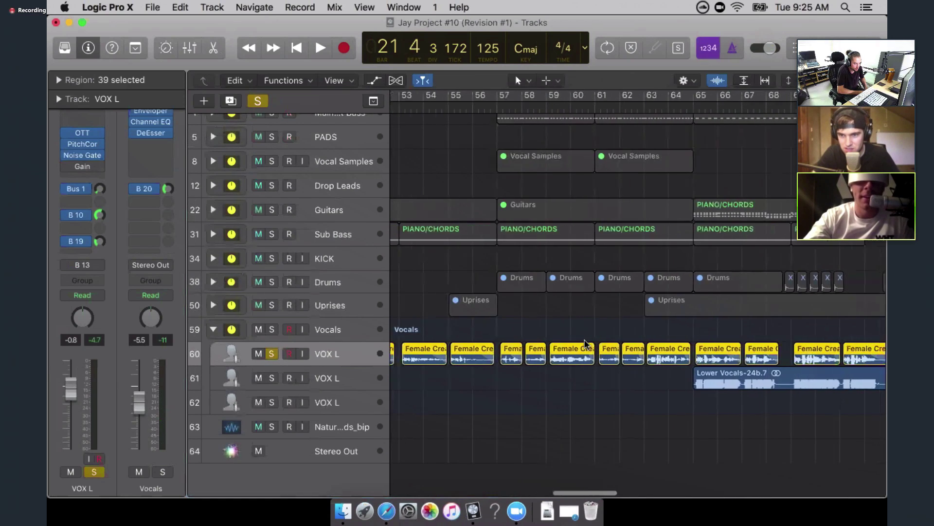
{"action": "scroll", "coordinate": [584, 344], "scroll_direction": "left", "scroll_amount": 10}
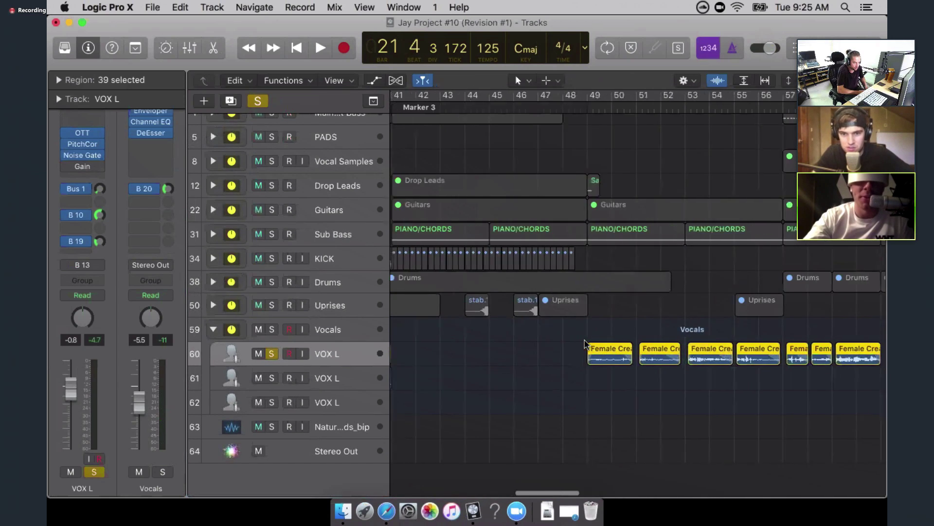
{"action": "scroll", "coordinate": [584, 344], "scroll_direction": "left", "scroll_amount": 20}
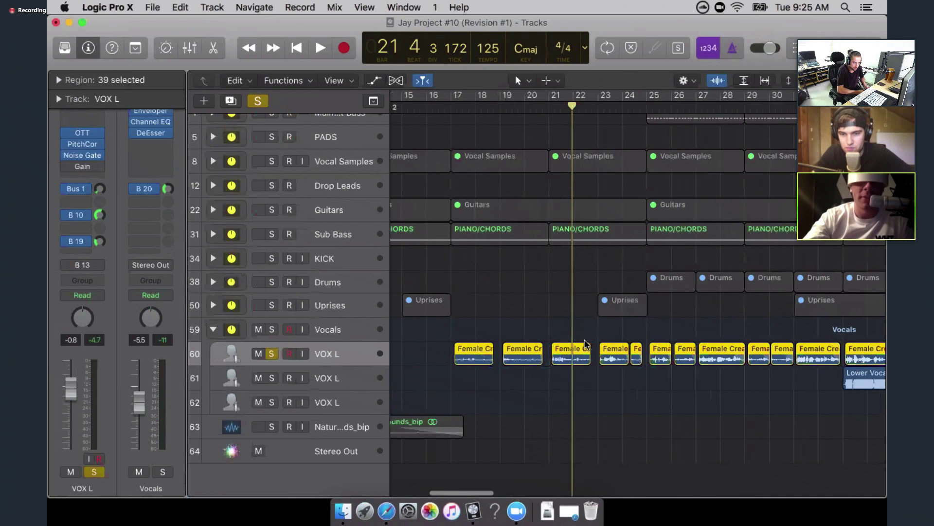
{"action": "scroll", "coordinate": [586, 344], "scroll_direction": "left", "scroll_amount": 1}
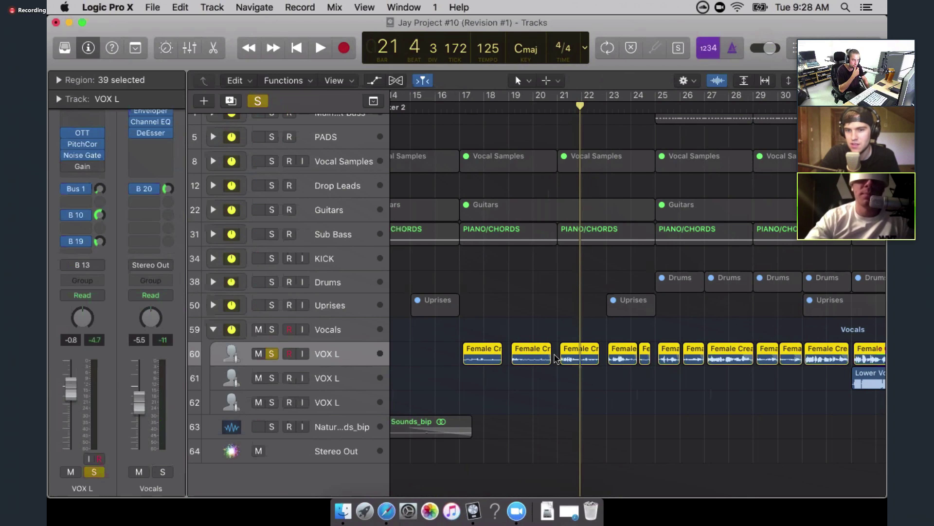
{"action": "scroll", "coordinate": [645, 378], "scroll_direction": "right", "scroll_amount": 3}
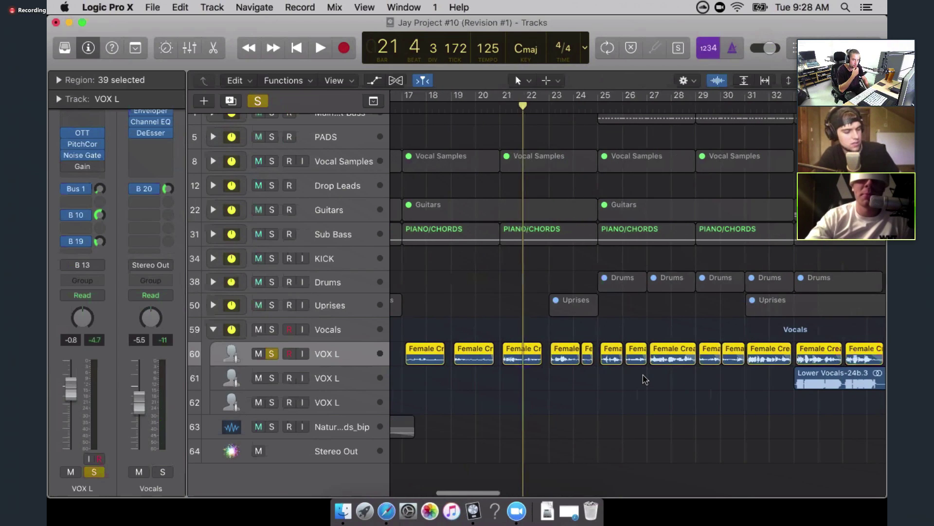
{"action": "scroll", "coordinate": [645, 378], "scroll_direction": "right", "scroll_amount": 8}
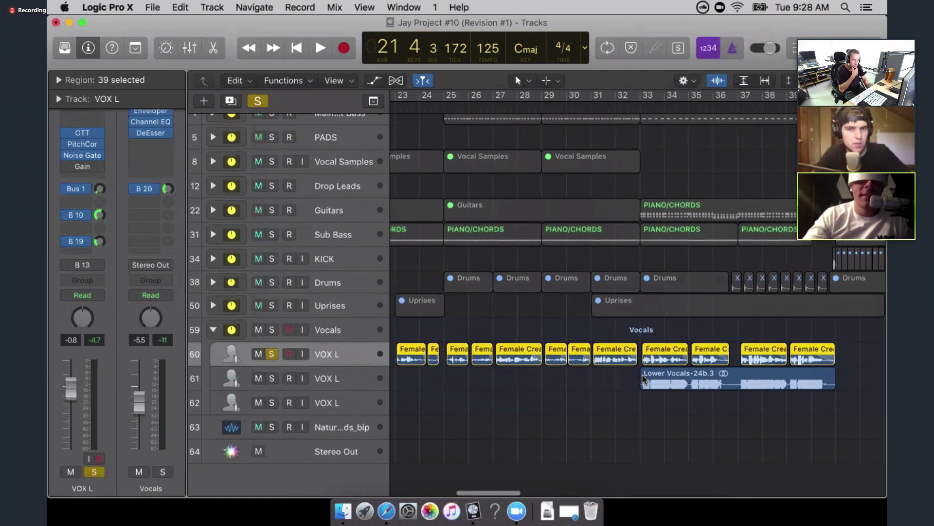
{"action": "scroll", "coordinate": [641, 375], "scroll_direction": "left", "scroll_amount": 5}
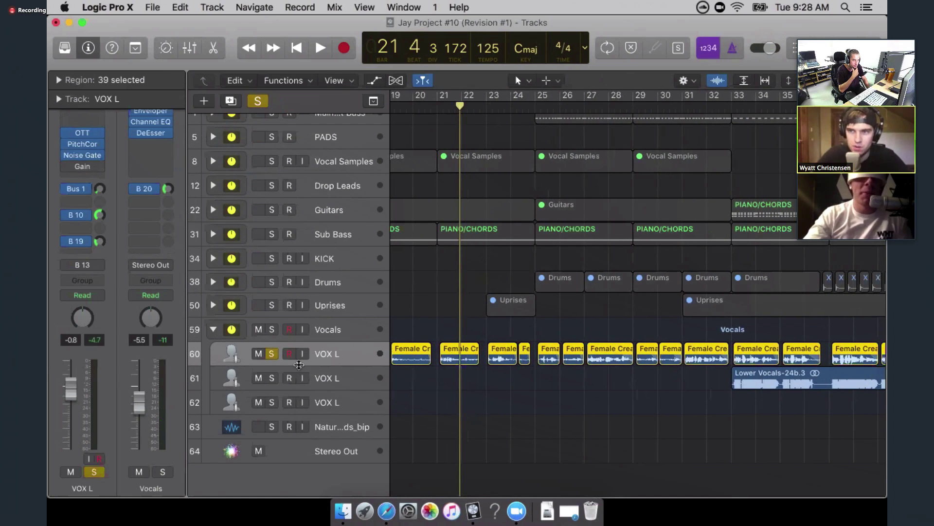
Unsolo the first VOX L track and expand the Vocal Samples track stack
{"action": "left_click", "coordinate": [271, 353]}
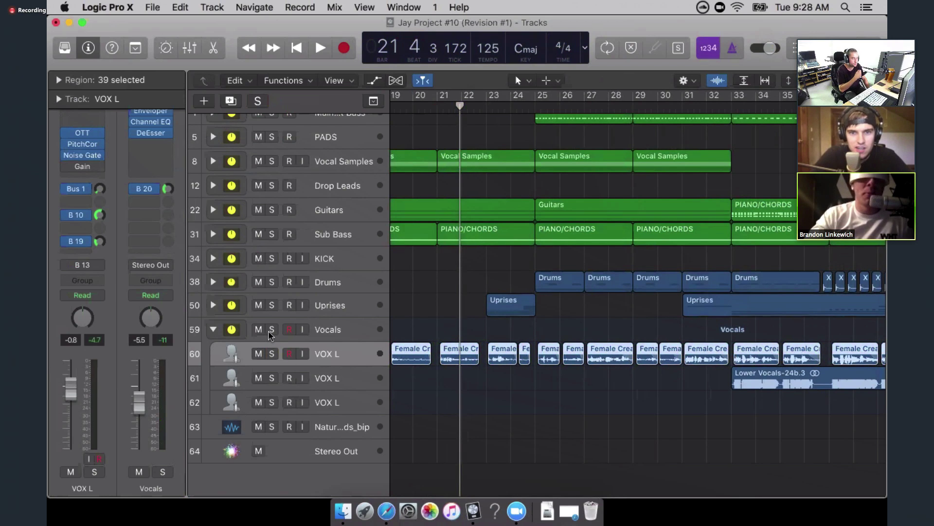
{"action": "scroll", "coordinate": [520, 421], "scroll_direction": "up", "scroll_amount": 2}
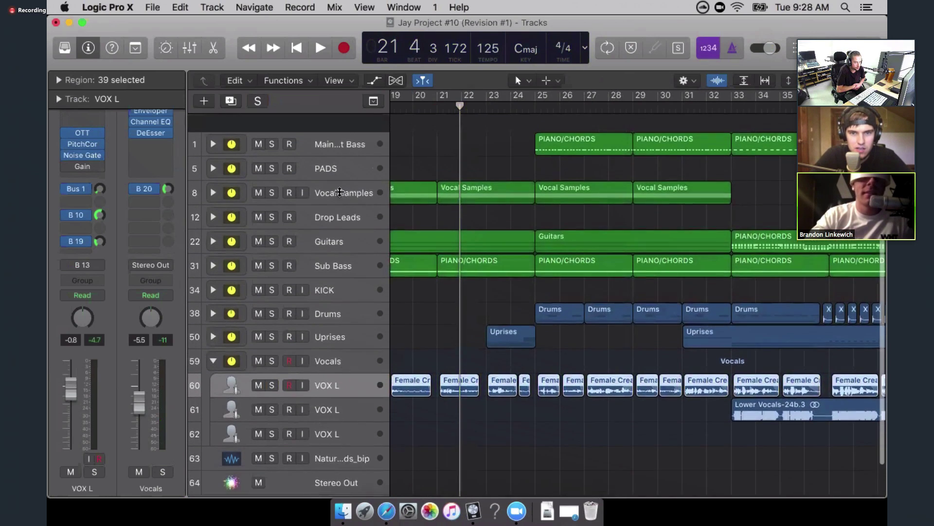
{"action": "left_click", "coordinate": [213, 175]}
Solo the second Sample 1 track in the Vocal Samples stack and play it from bar 13 to about beat 4 of bar 16
{"action": "scroll", "coordinate": [483, 278], "scroll_direction": "left", "scroll_amount": 10}
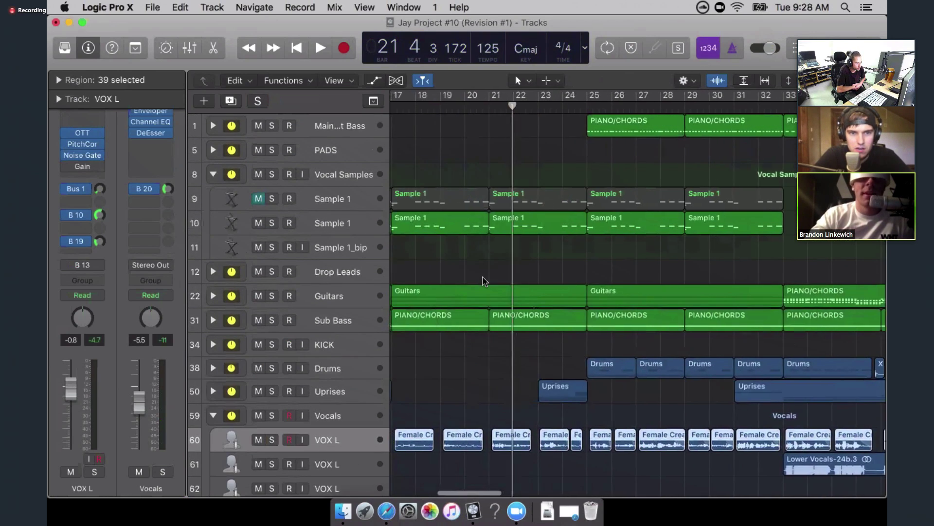
{"action": "left_click", "coordinate": [484, 109]}
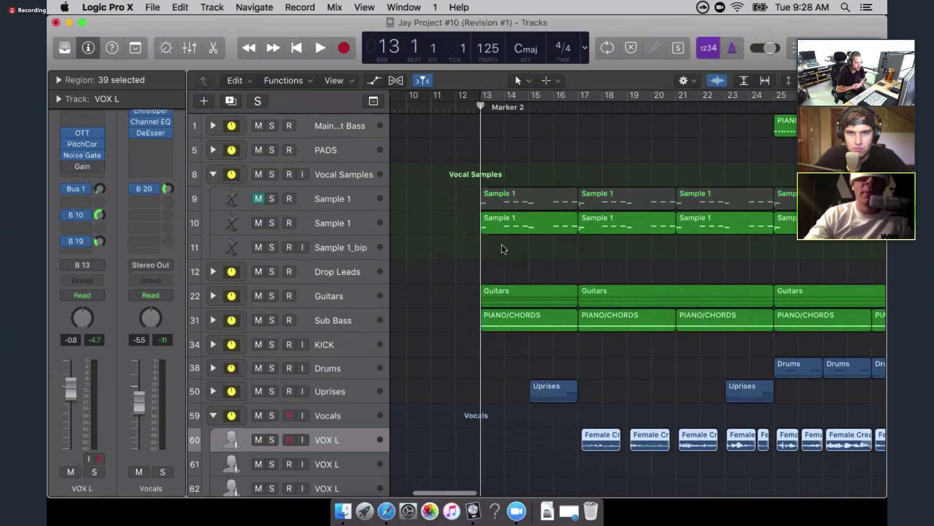
{"action": "left_click", "coordinate": [329, 225]}
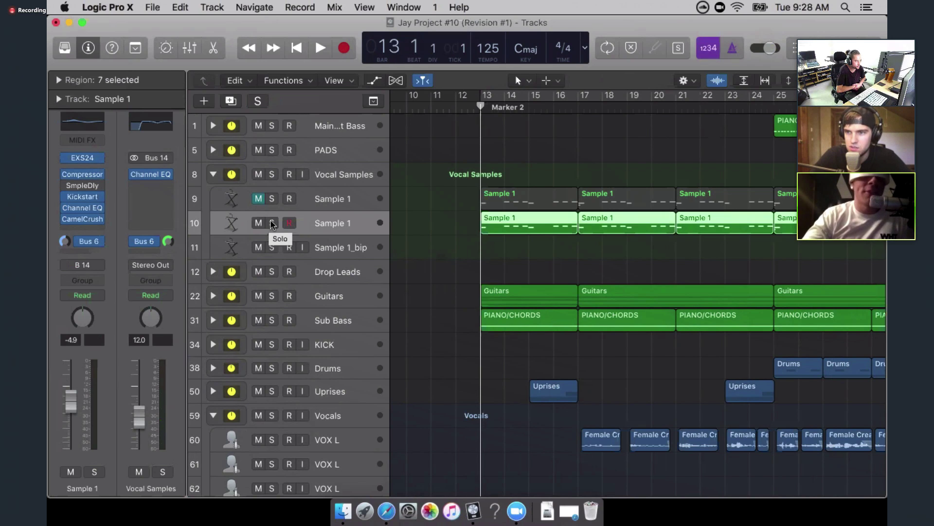
{"action": "left_click", "coordinate": [272, 223]}
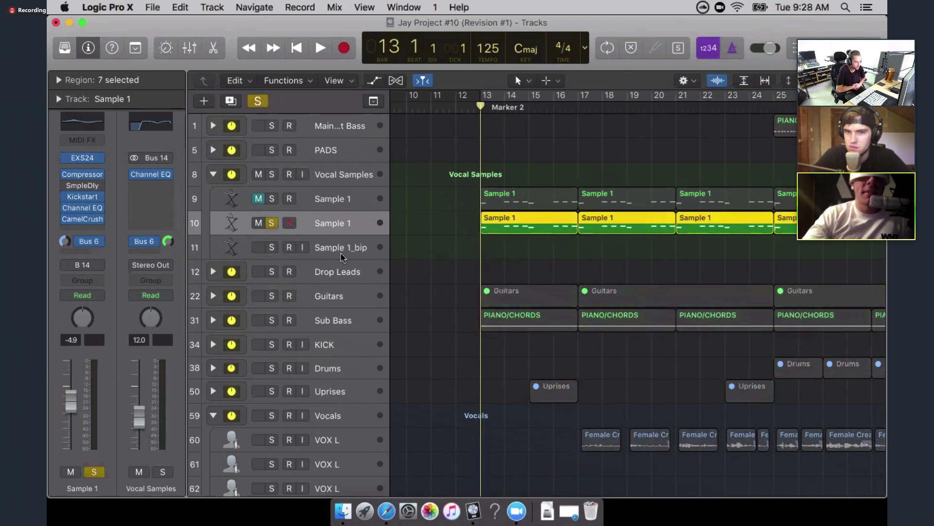
{"action": "scroll", "coordinate": [426, 250], "scroll_direction": "right", "scroll_amount": 3}
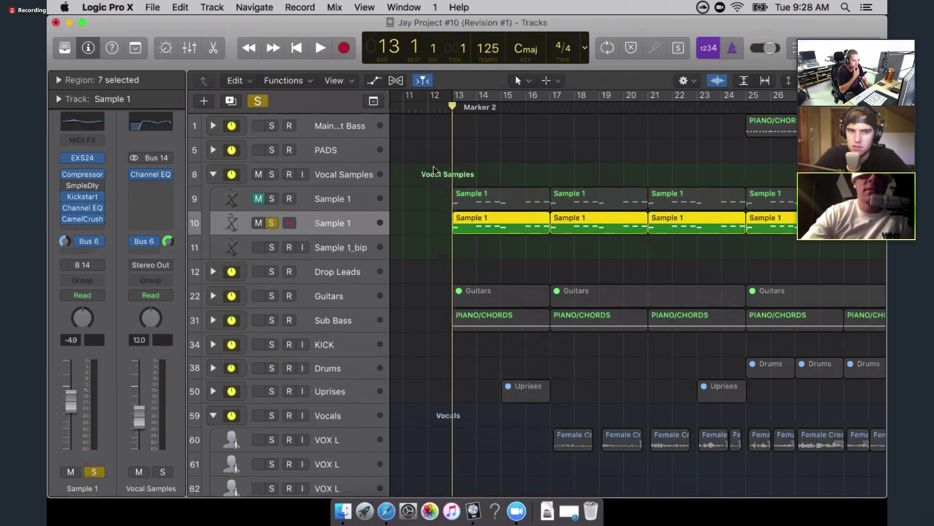
{"action": "key", "text": "space"}
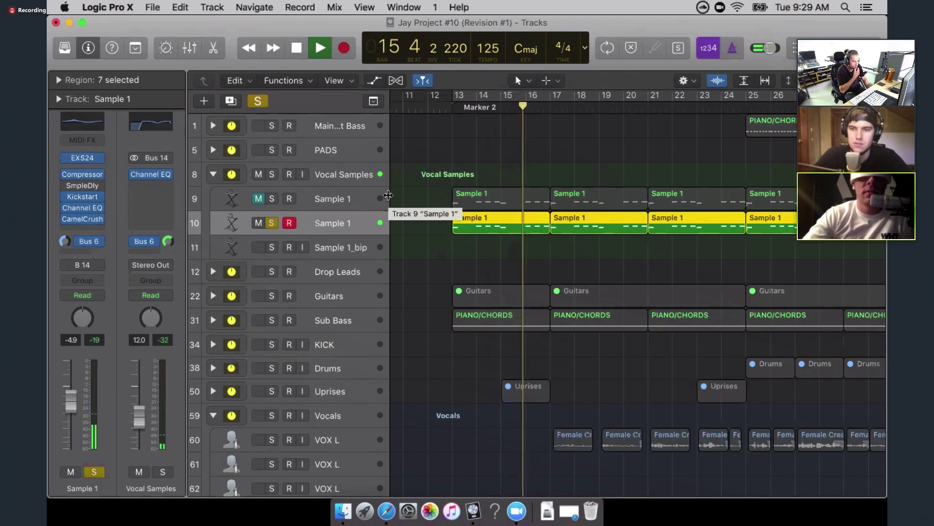
{"action": "key", "text": "space"}
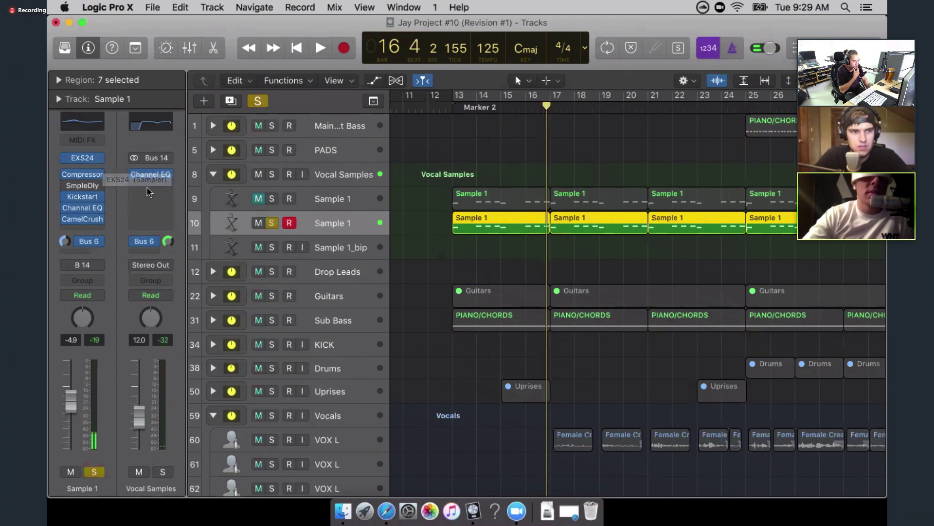
Inspect the EXS24 sampler and the CamelCrusher effect on the soloed Sample 1 track, closing each plug-in window
{"action": "left_click", "coordinate": [86, 158]}
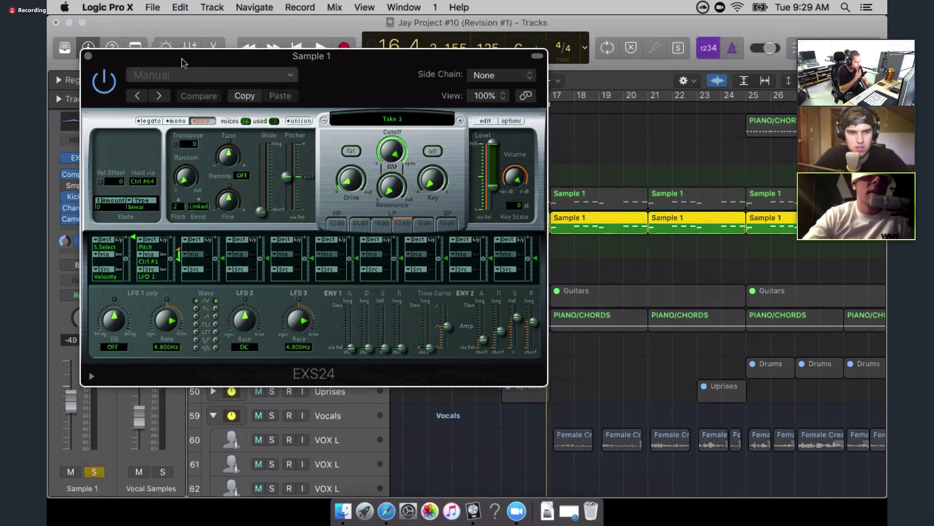
{"action": "left_click_drag", "start_coordinate": [204, 56], "coordinate": [249, 56]}
{"action": "left_click", "coordinate": [132, 56]}
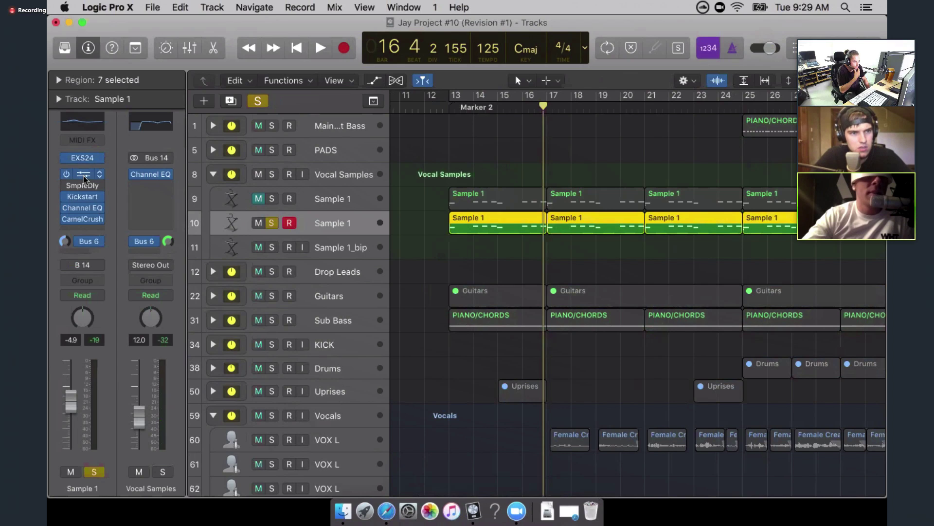
{"action": "mouse_move", "coordinate": [89, 202]}
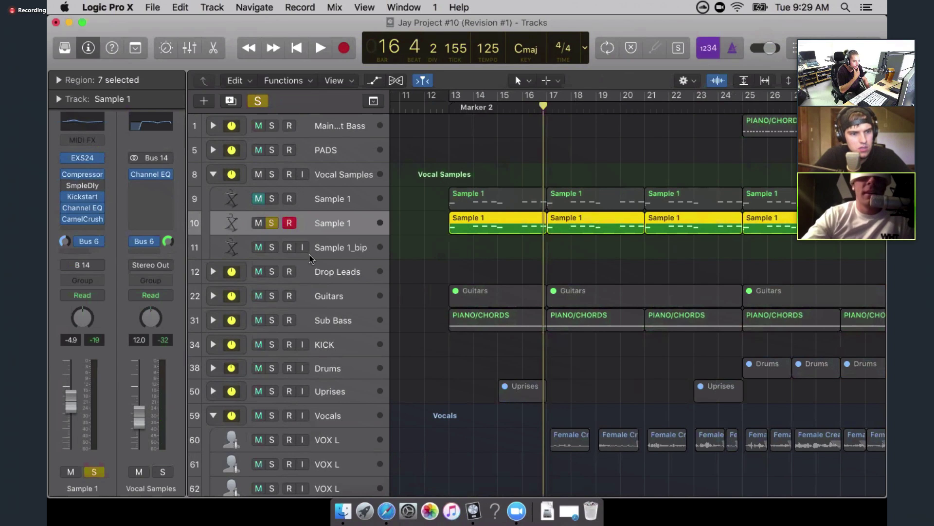
{"action": "left_click", "coordinate": [86, 222]}
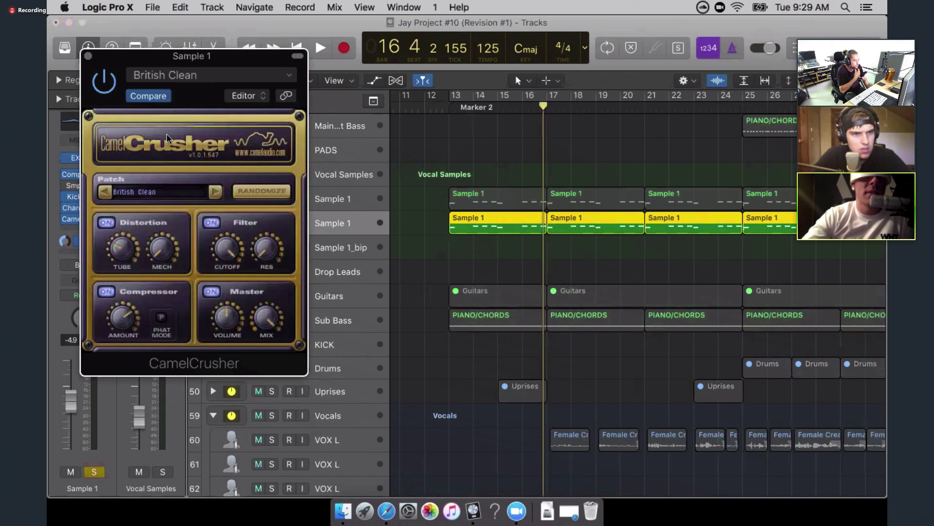
{"action": "left_click", "coordinate": [88, 56]}
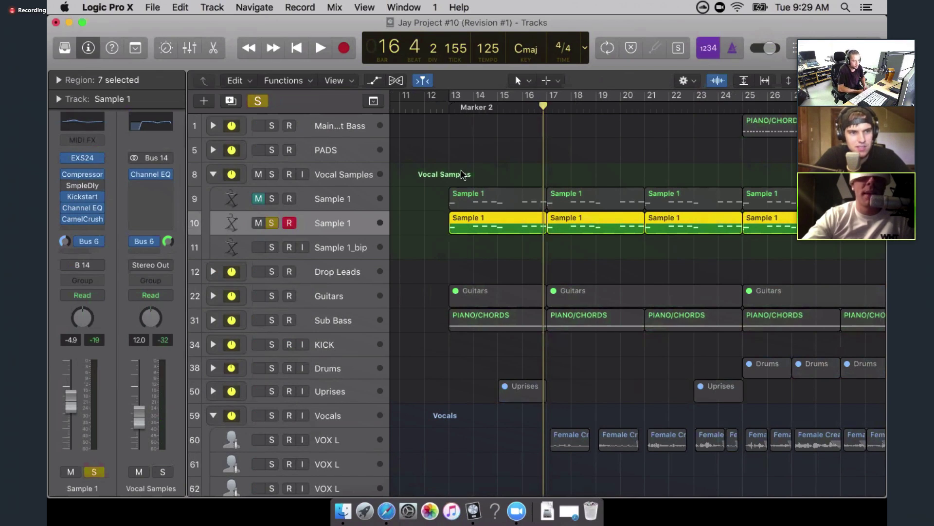
Return the playhead to Marker 2 at bar 13, unsolo the second Sample 1 track and collapse the Vocal Samples stack
{"action": "scroll", "coordinate": [493, 187], "scroll_direction": "right", "scroll_amount": 1}
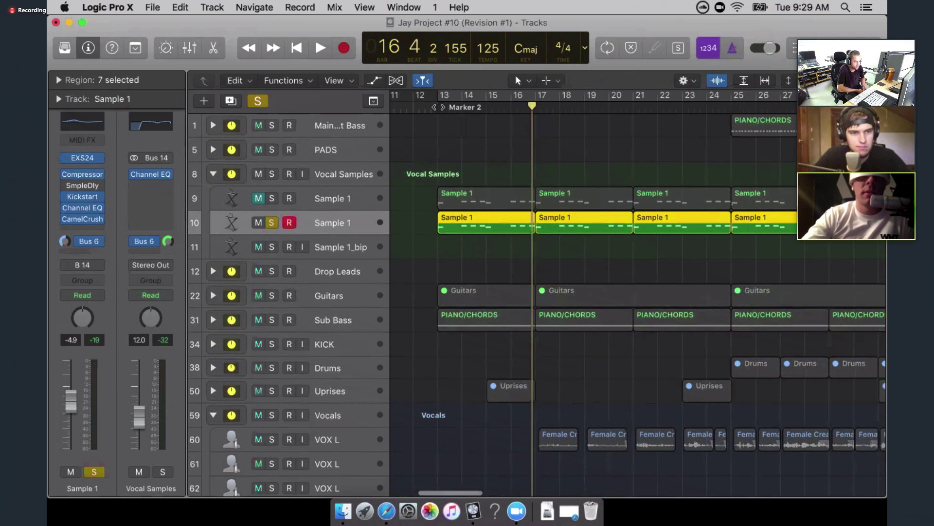
{"action": "left_click", "coordinate": [437, 106]}
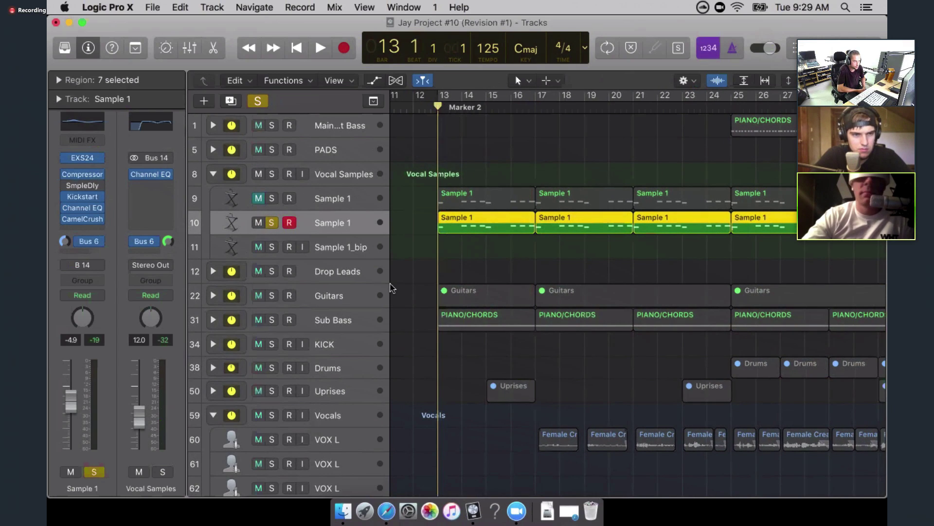
{"action": "scroll", "coordinate": [528, 267], "scroll_direction": "right", "scroll_amount": 5}
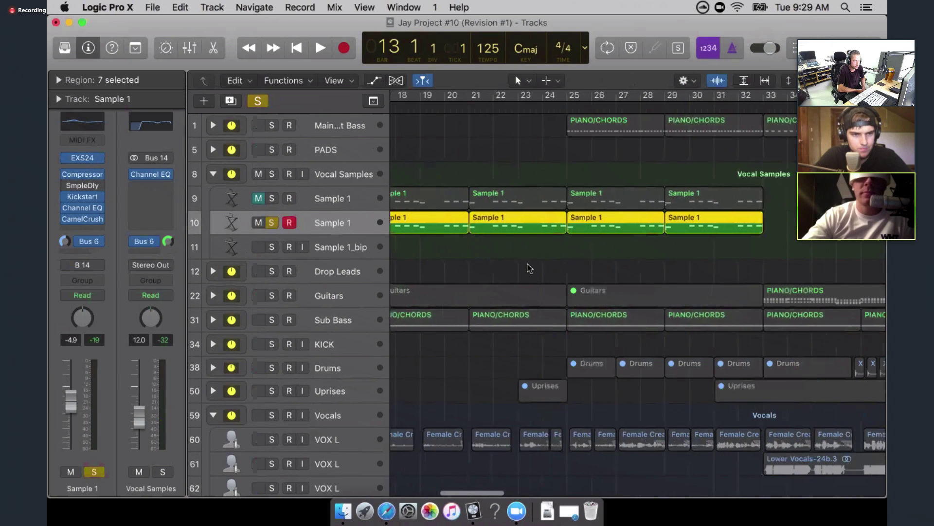
{"action": "scroll", "coordinate": [529, 268], "scroll_direction": "right", "scroll_amount": 2}
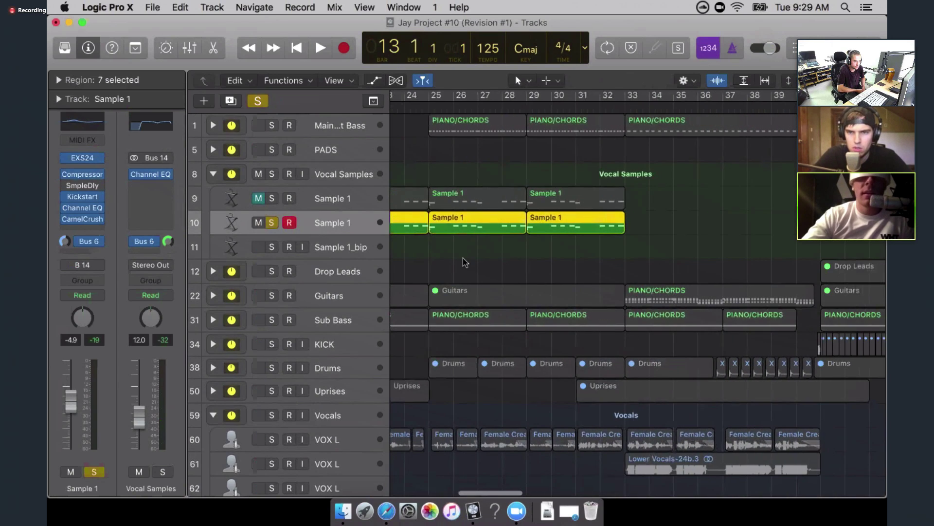
{"action": "scroll", "coordinate": [465, 263], "scroll_direction": "left", "scroll_amount": 10}
{"action": "left_click", "coordinate": [272, 222]}
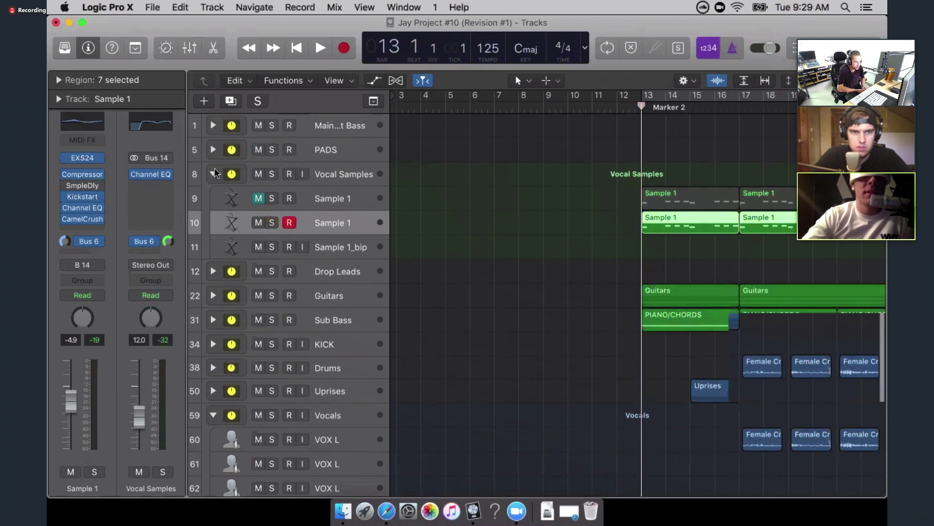
{"action": "left_click", "coordinate": [214, 174]}
Move the playhead to Marker 3 at bar 41 and expand the Drop Leads track stack
{"action": "scroll", "coordinate": [476, 242], "scroll_direction": "right", "scroll_amount": 6}
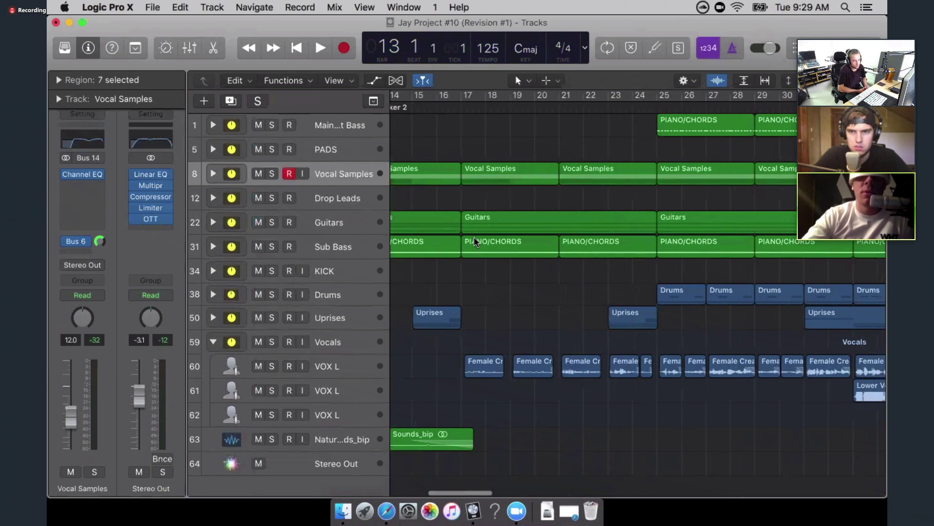
{"action": "scroll", "coordinate": [475, 242], "scroll_direction": "right", "scroll_amount": 2}
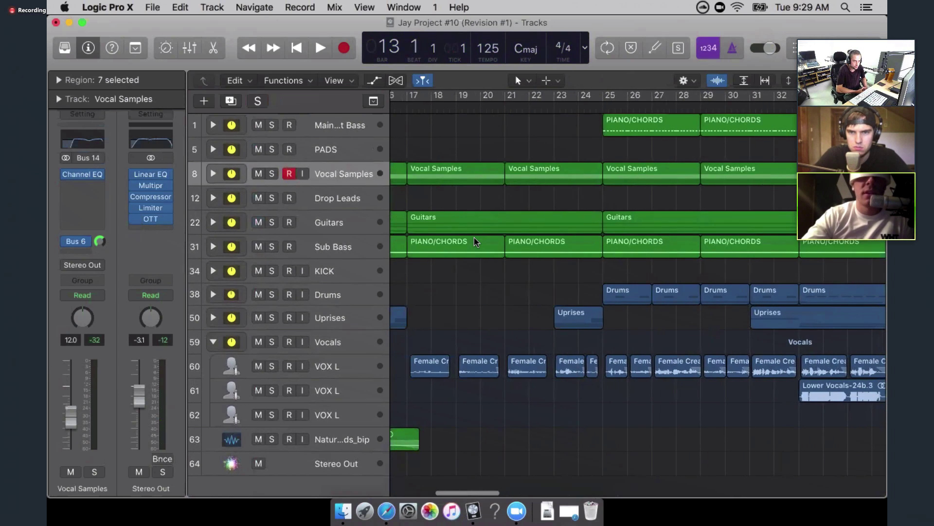
{"action": "scroll", "coordinate": [475, 241], "scroll_direction": "left", "scroll_amount": 4}
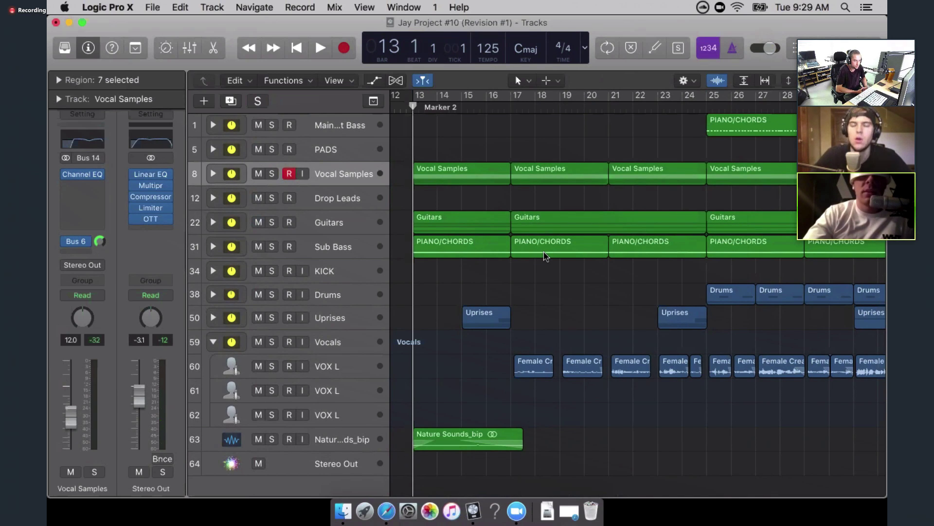
{"action": "scroll", "coordinate": [545, 256], "scroll_direction": "right", "scroll_amount": 1}
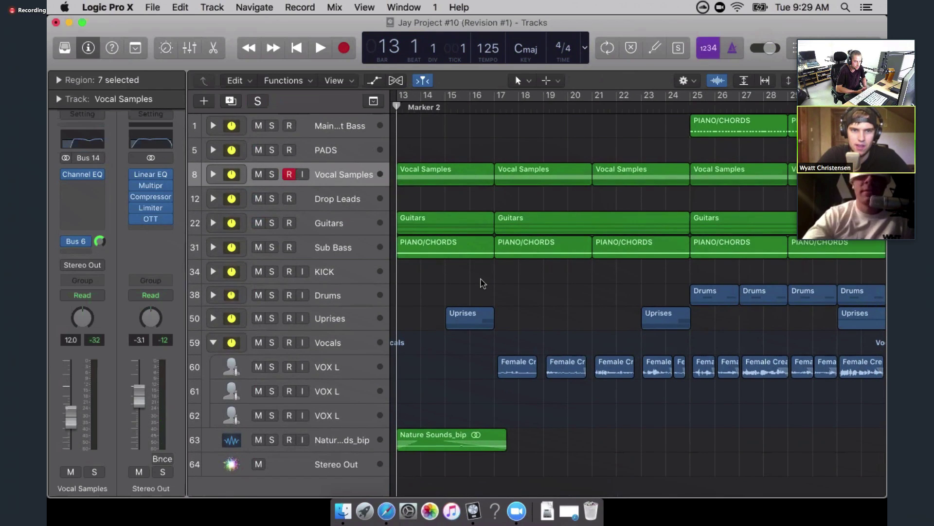
{"action": "scroll", "coordinate": [594, 302], "scroll_direction": "right", "scroll_amount": 15}
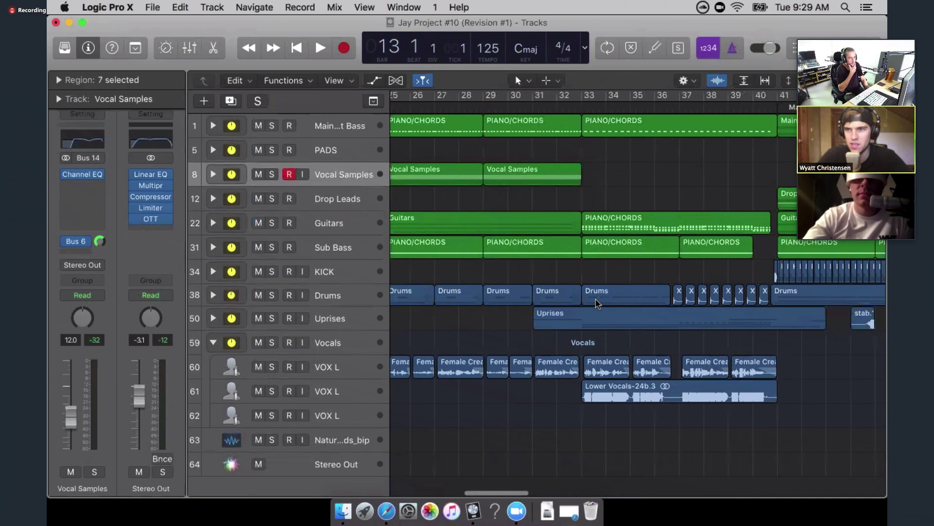
{"action": "scroll", "coordinate": [595, 302], "scroll_direction": "right", "scroll_amount": 12}
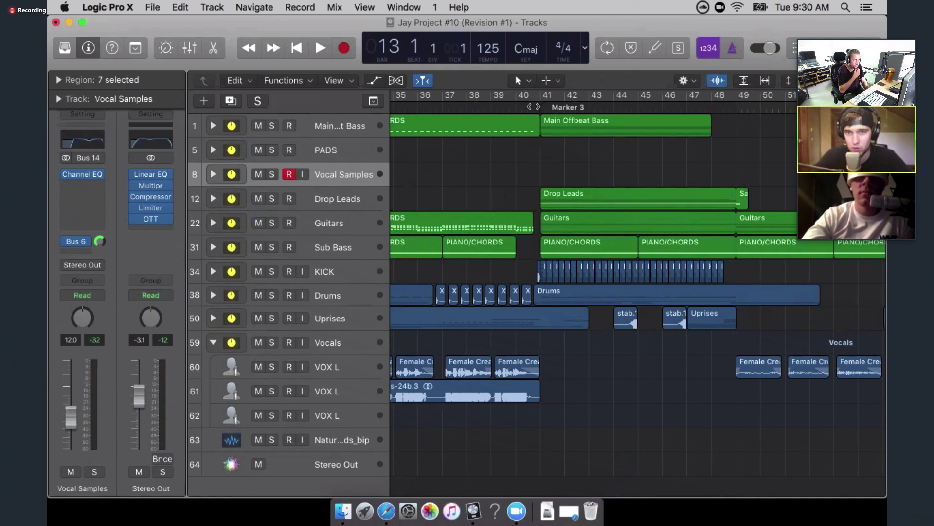
{"action": "left_click", "coordinate": [538, 107]}
{"action": "scroll", "coordinate": [545, 185], "scroll_direction": "right", "scroll_amount": 3}
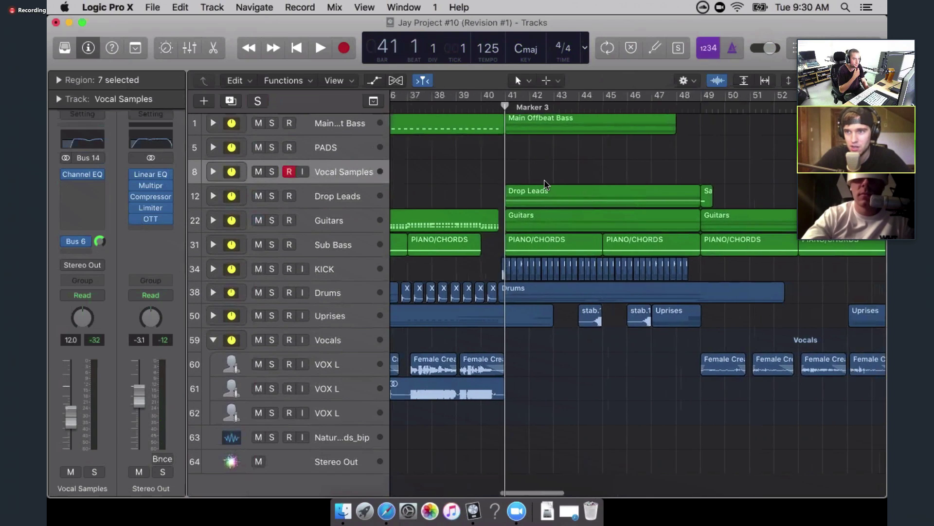
{"action": "scroll", "coordinate": [545, 185], "scroll_direction": "right", "scroll_amount": 2}
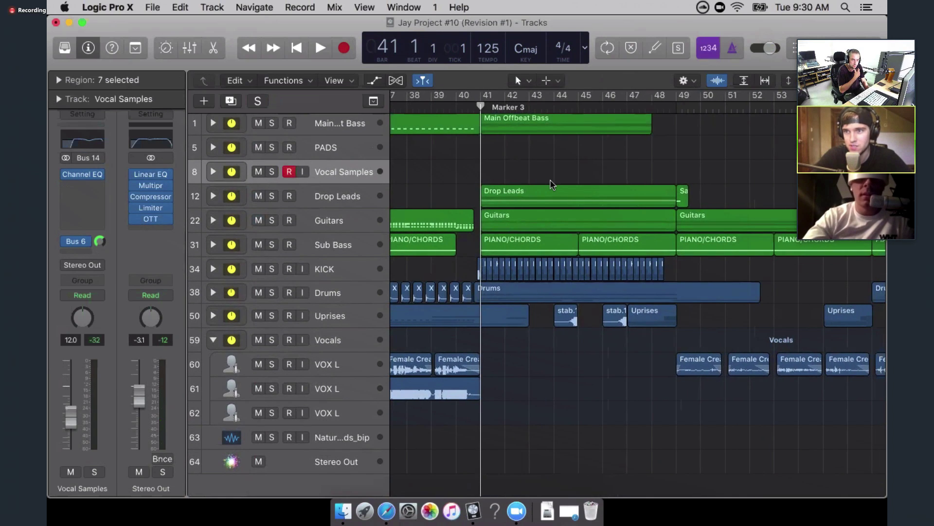
{"action": "left_click", "coordinate": [213, 196]}
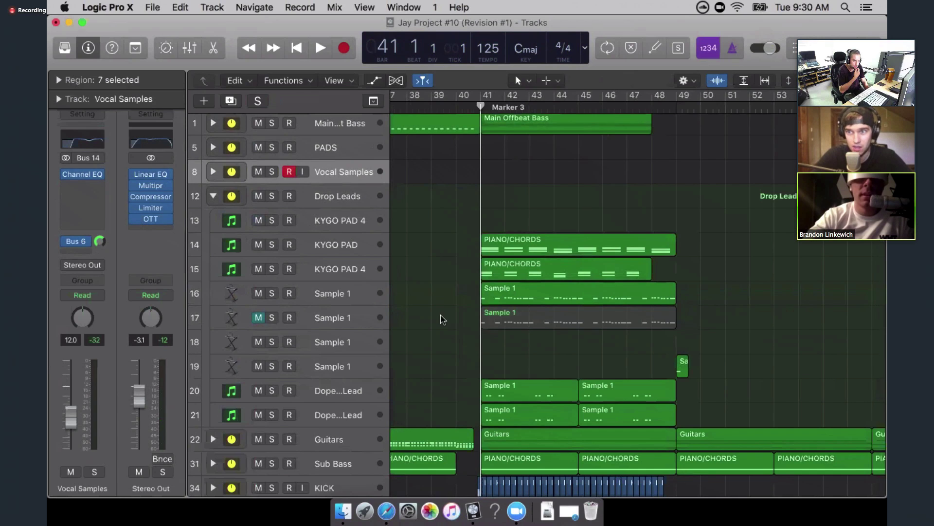
{"action": "scroll", "coordinate": [421, 281], "scroll_direction": "down", "scroll_amount": 1}
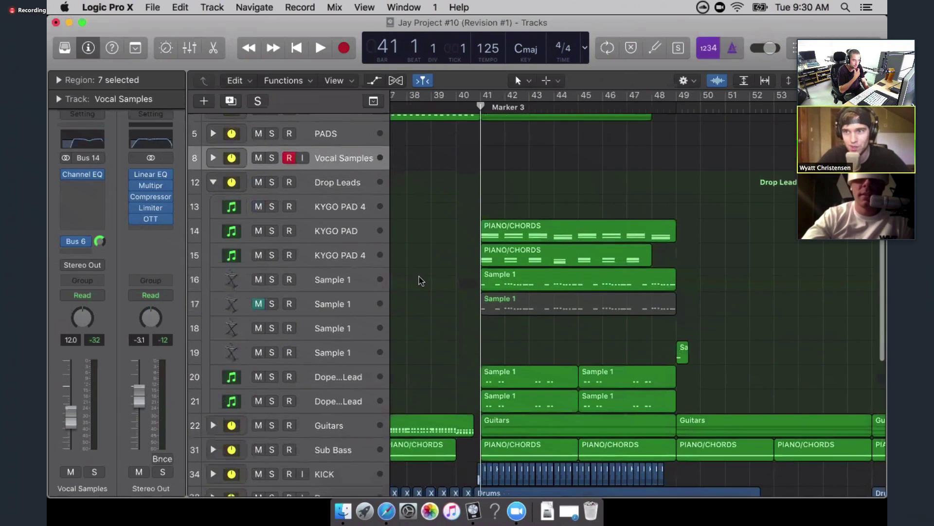
Solo the first Sample 1 track in the Drop Leads stack and play it from bar 41 to about beat 2 of bar 45
{"action": "left_click", "coordinate": [328, 279]}
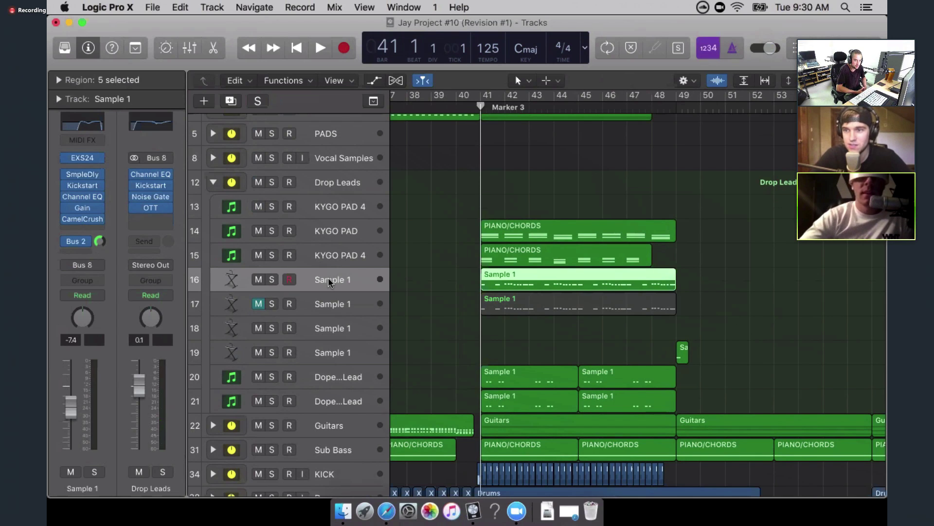
{"action": "left_click", "coordinate": [271, 279]}
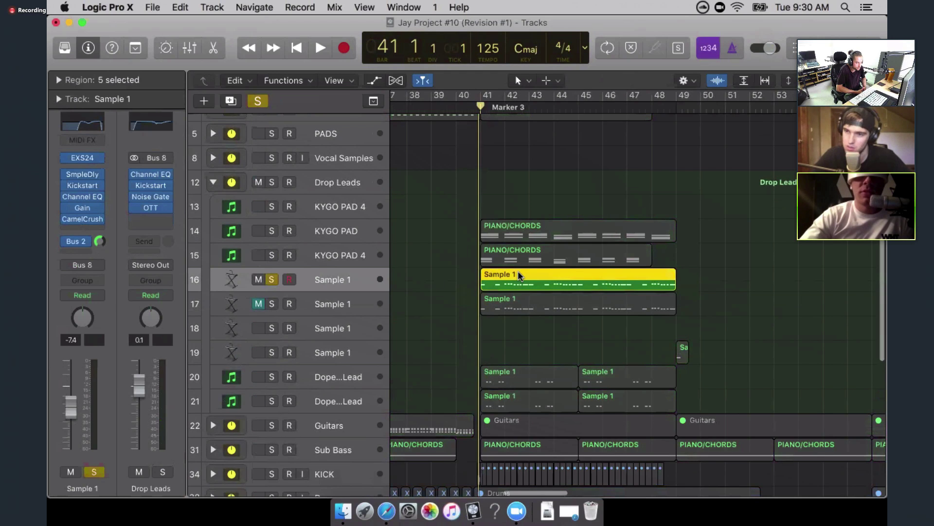
{"action": "scroll", "coordinate": [518, 271], "scroll_direction": "down", "scroll_amount": 1}
{"action": "scroll", "coordinate": [524, 305], "scroll_direction": "right", "scroll_amount": 1}
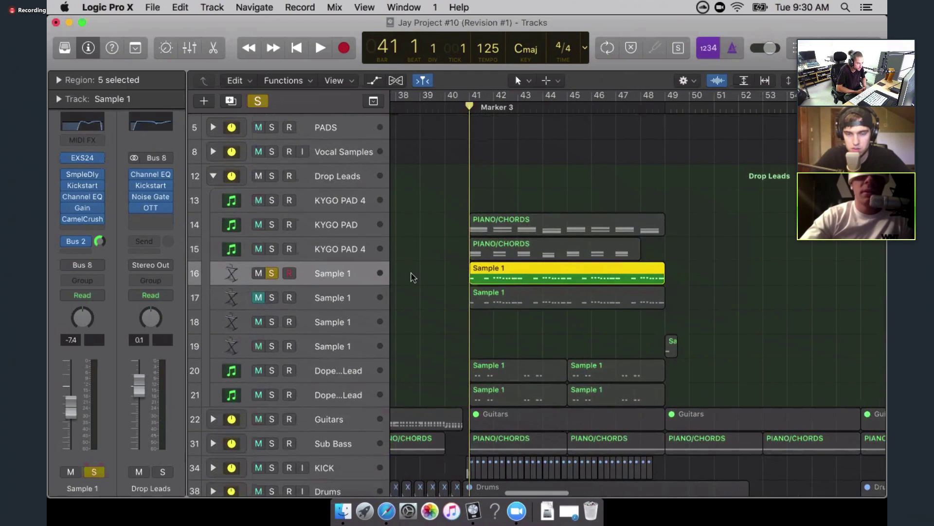
{"action": "key", "text": "space"}
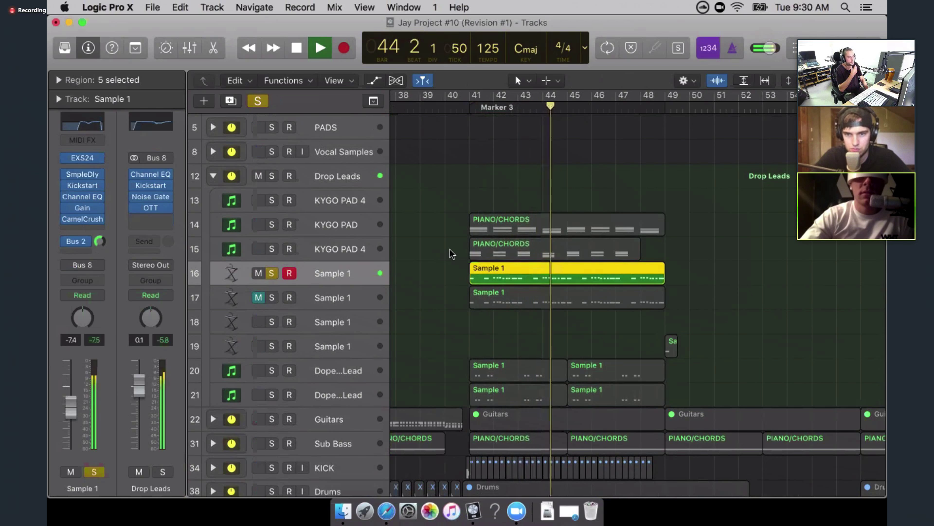
{"action": "key", "text": "space"}
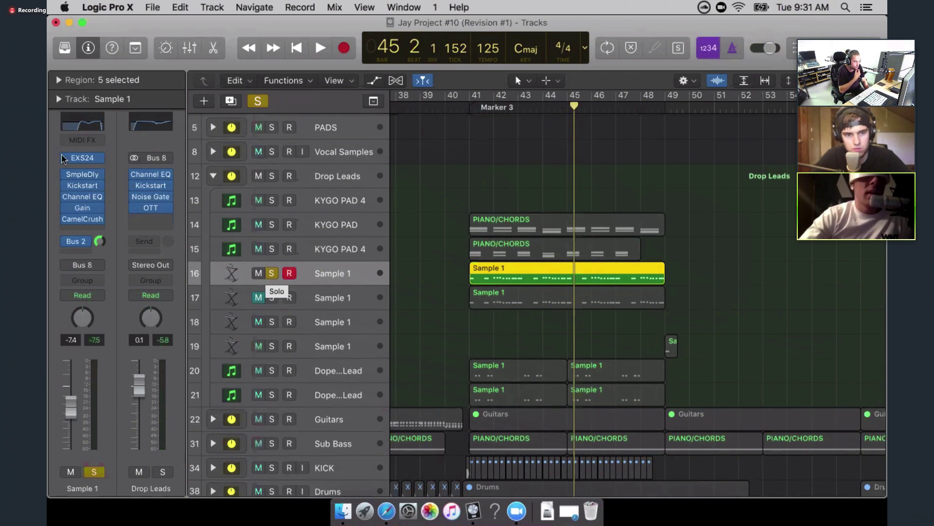
Reset the left and right delays of the track's Sample Delay to 0.0 ms and return the playhead to bar 41
{"action": "left_click", "coordinate": [83, 175]}
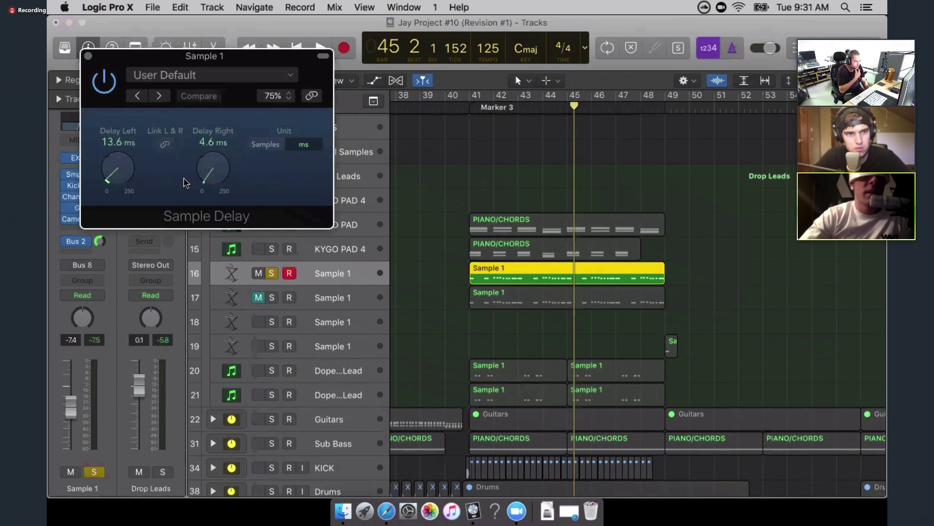
{"action": "left_click", "coordinate": [88, 56]}
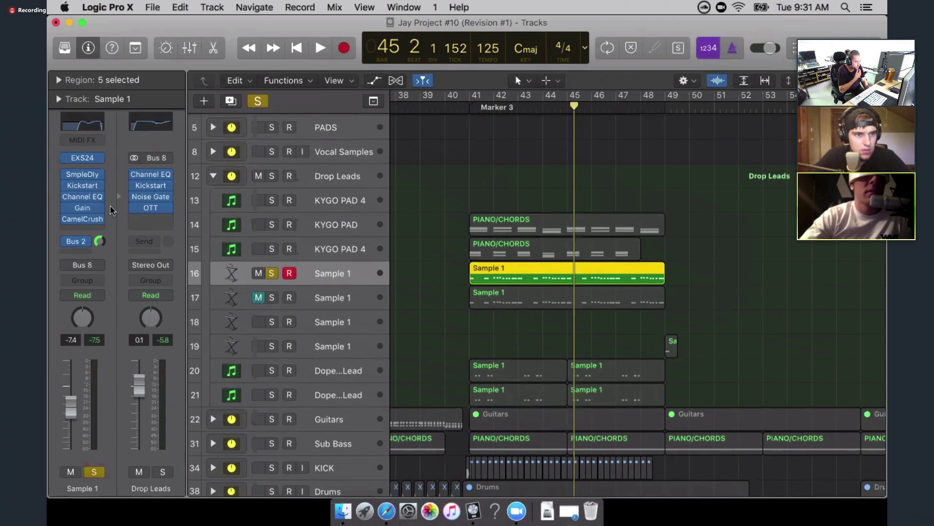
{"action": "left_click", "coordinate": [83, 174]}
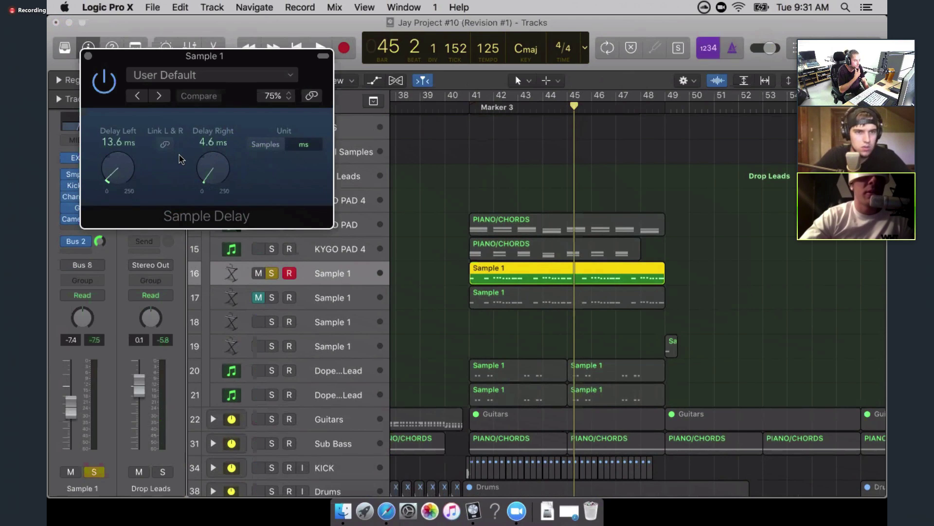
{"action": "left_click", "coordinate": [116, 168], "text": "alt"}
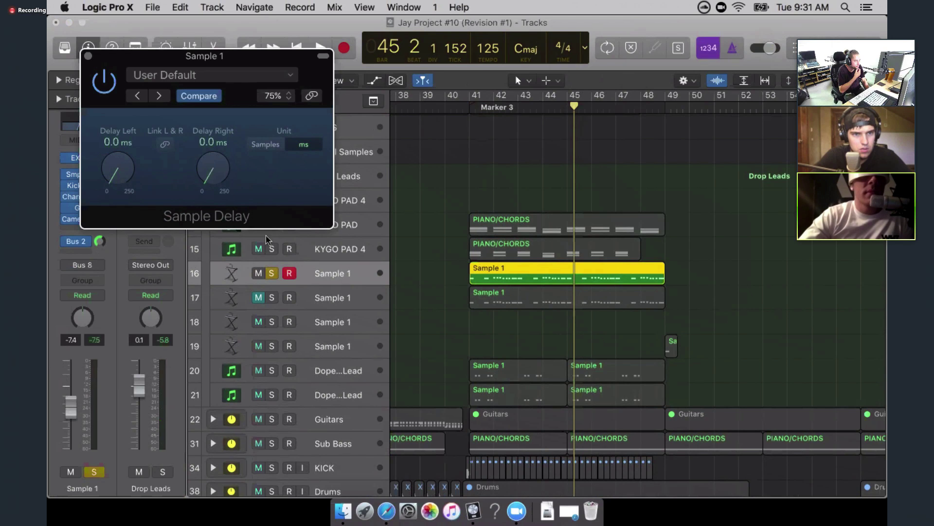
{"action": "left_click", "coordinate": [213, 169], "text": "alt"}
{"action": "left_click", "coordinate": [470, 107]}
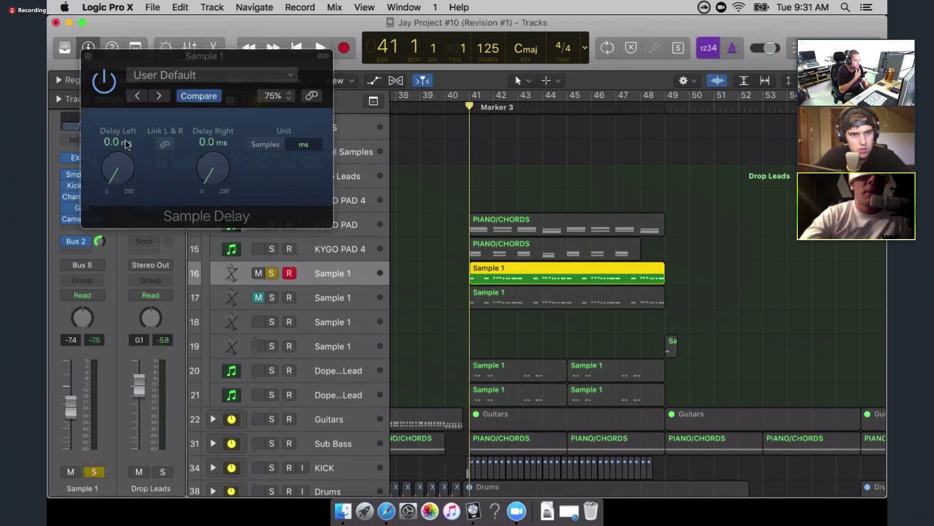
Try a right delay of 8.4 ms in the Sample Delay, return it to 0.0 ms and close the plug-in
{"action": "left_click_drag", "start_coordinate": [210, 170], "coordinate": [214, 170]}
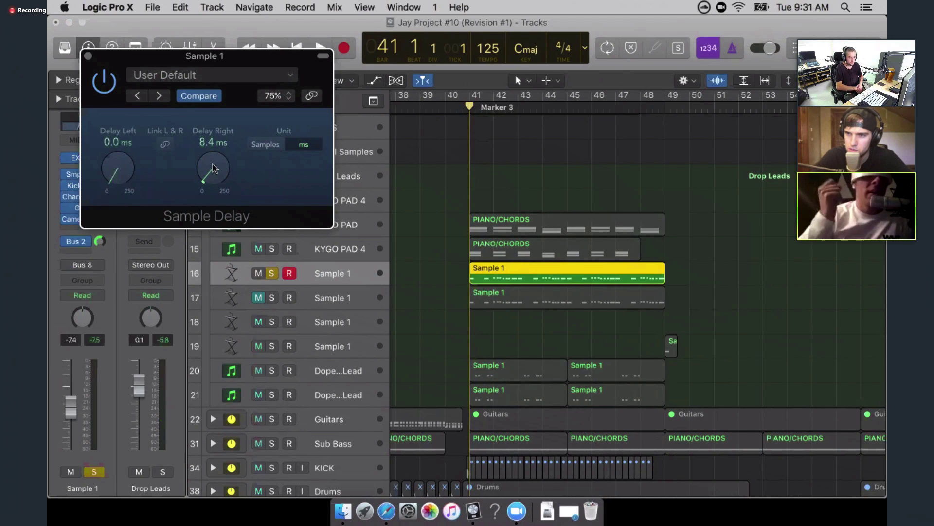
{"action": "left_click_drag", "start_coordinate": [213, 163], "coordinate": [210, 181]}
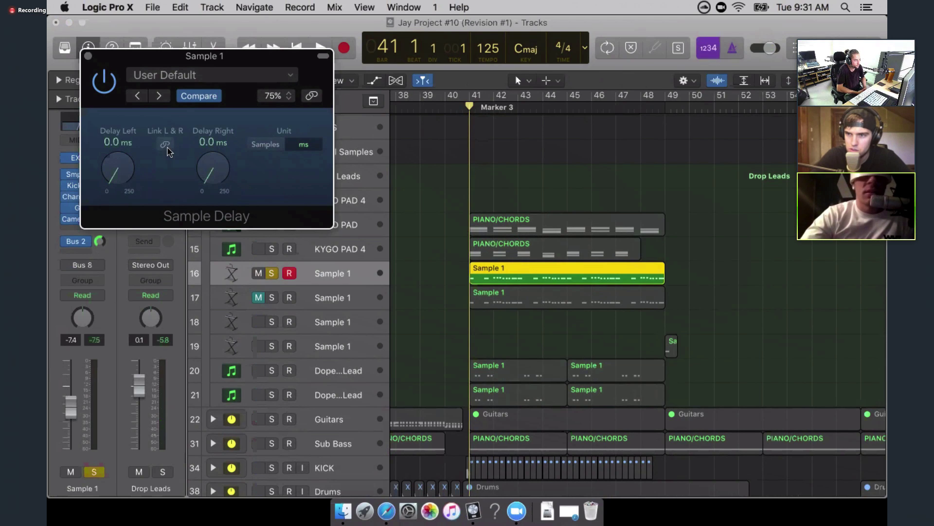
{"action": "left_click", "coordinate": [88, 57]}
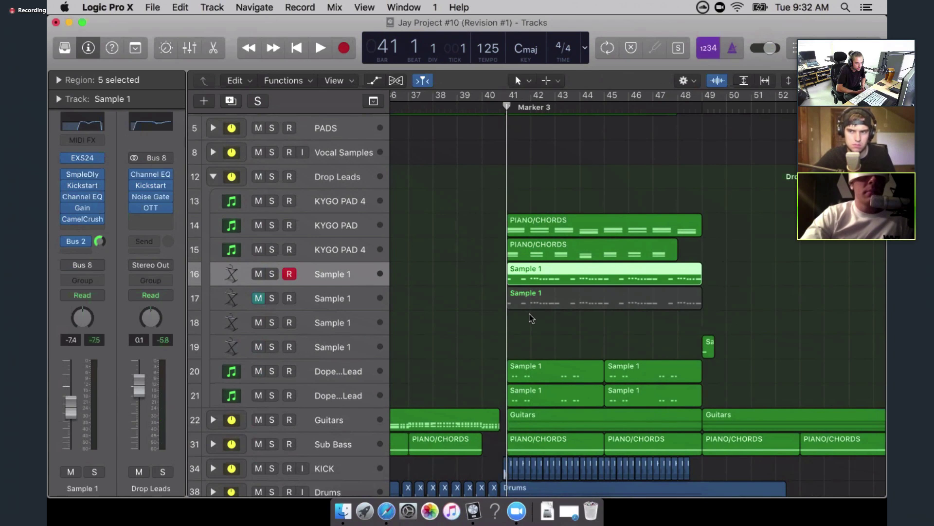
Open the first Sample 1 region of the Drop Leads stack in the Piano Roll and examine its notes around bar 42
{"action": "double_click", "coordinate": [531, 274]}
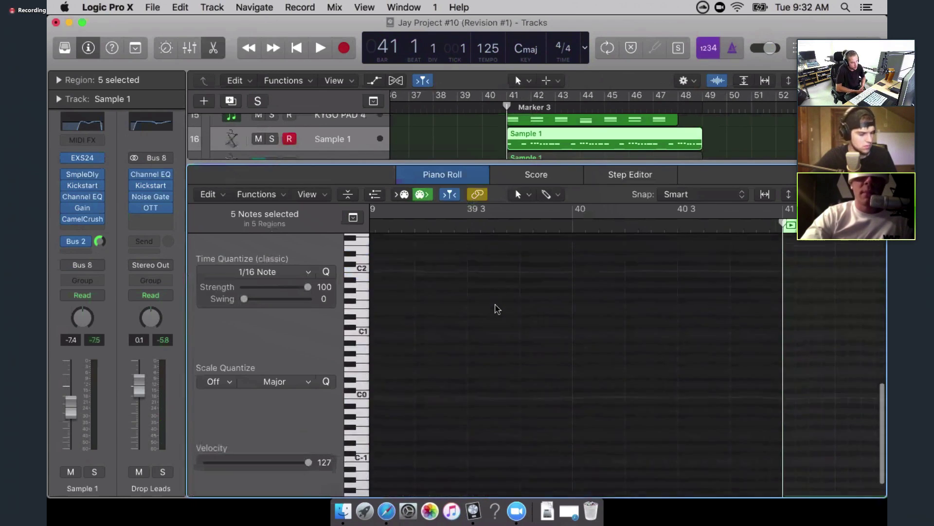
{"action": "scroll", "coordinate": [574, 300], "scroll_direction": "down", "scroll_amount": 5}
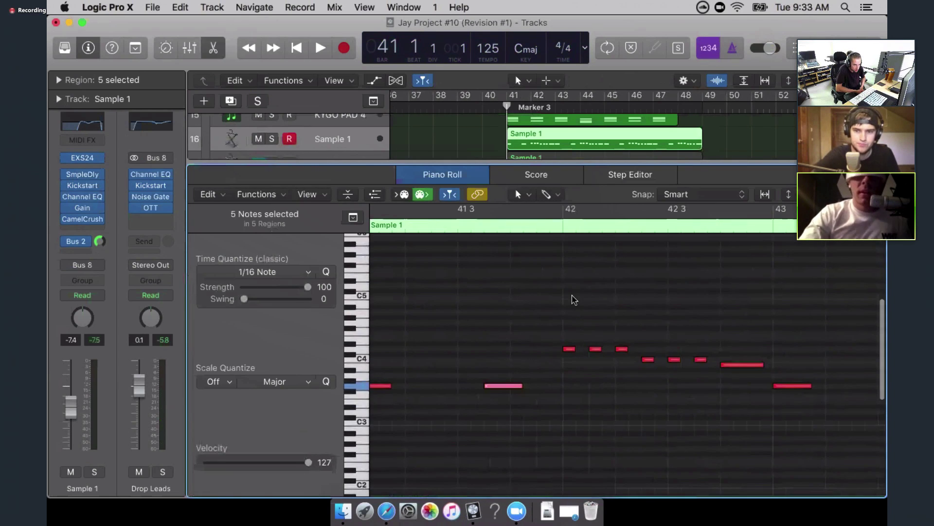
Examine the Sample 1 note pattern from bar 41, select its first G3 note and close the Piano Roll
{"action": "scroll", "coordinate": [574, 299], "scroll_direction": "left", "scroll_amount": 3}
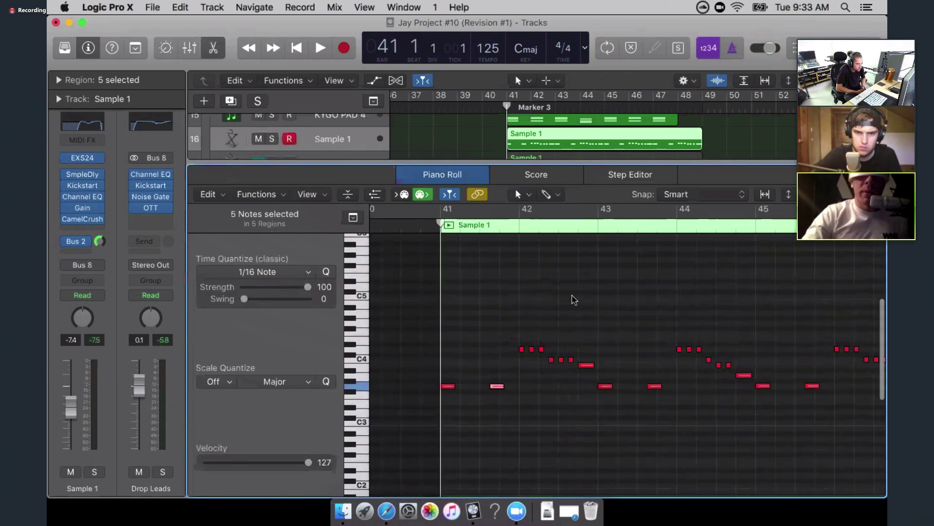
{"action": "scroll", "coordinate": [574, 300], "scroll_direction": "down", "scroll_amount": 1}
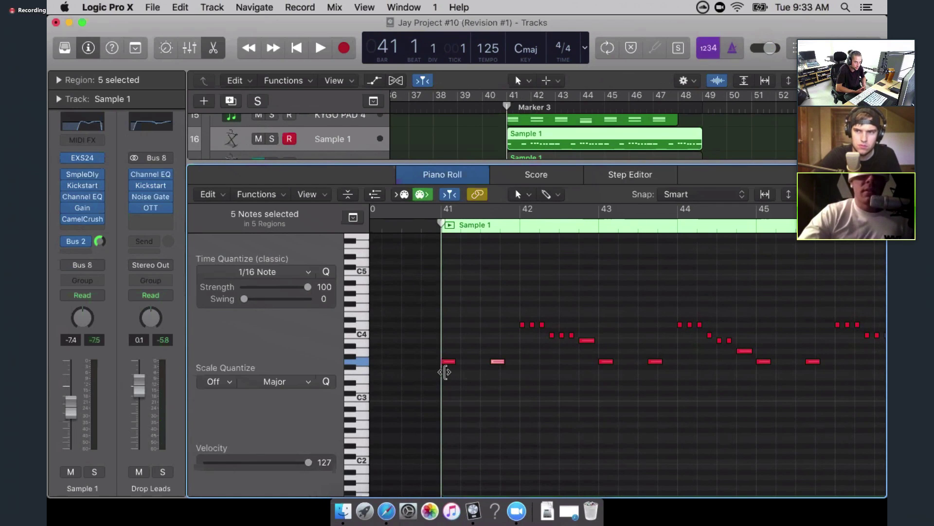
{"action": "mouse_move", "coordinate": [449, 365]}
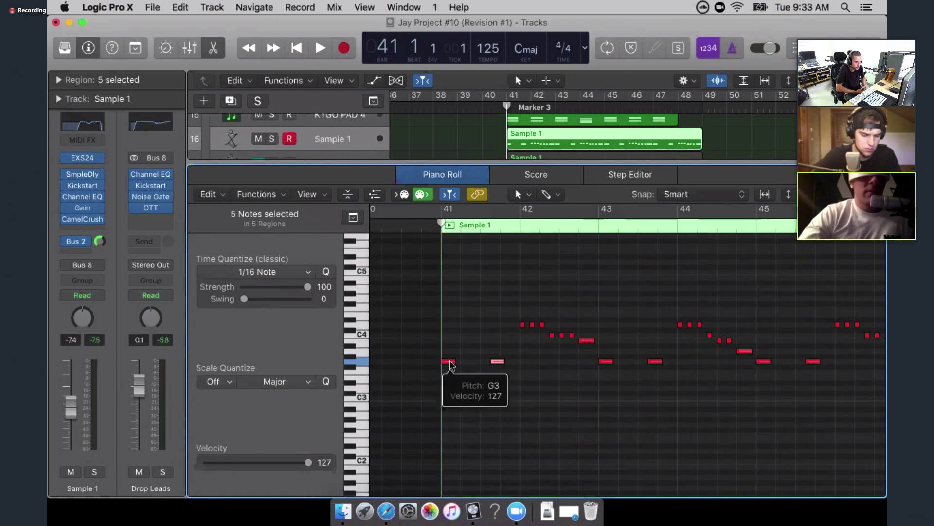
{"action": "left_click", "coordinate": [450, 362]}
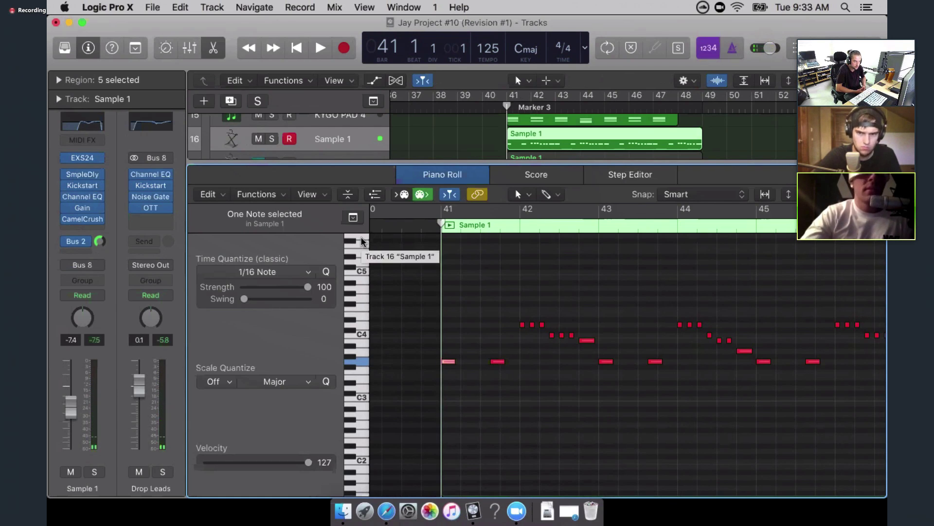
{"action": "key", "text": "e"}
Collapse the Drop Leads track stack in the arrangement
{"action": "scroll", "coordinate": [530, 214], "scroll_direction": "up", "scroll_amount": 2}
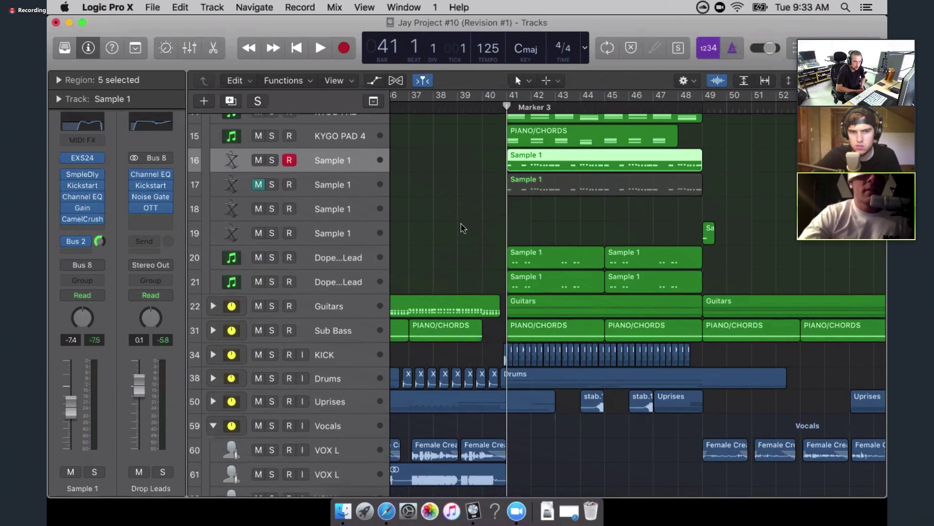
{"action": "scroll", "coordinate": [546, 234], "scroll_direction": "up", "scroll_amount": 1}
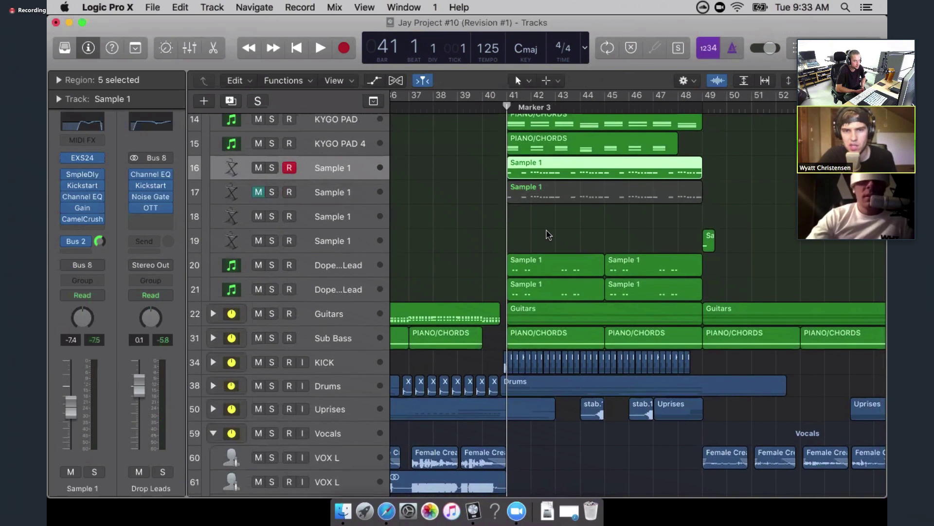
{"action": "scroll", "coordinate": [549, 234], "scroll_direction": "up", "scroll_amount": 1}
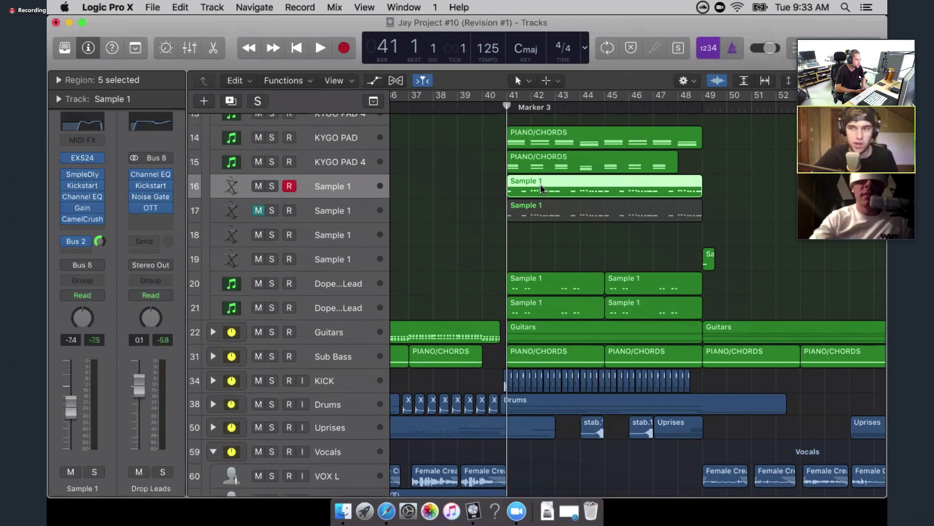
{"action": "scroll", "coordinate": [540, 184], "scroll_direction": "up", "scroll_amount": 1}
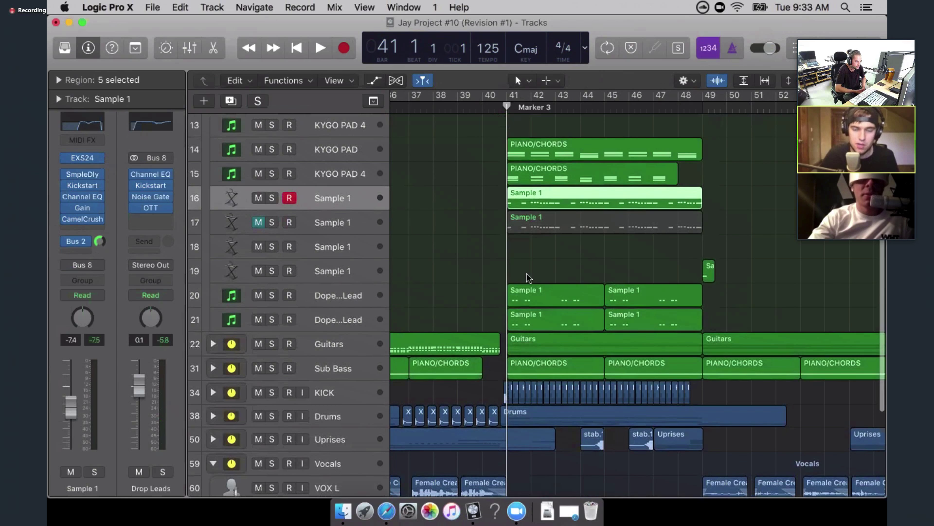
{"action": "scroll", "coordinate": [529, 277], "scroll_direction": "up", "scroll_amount": 3}
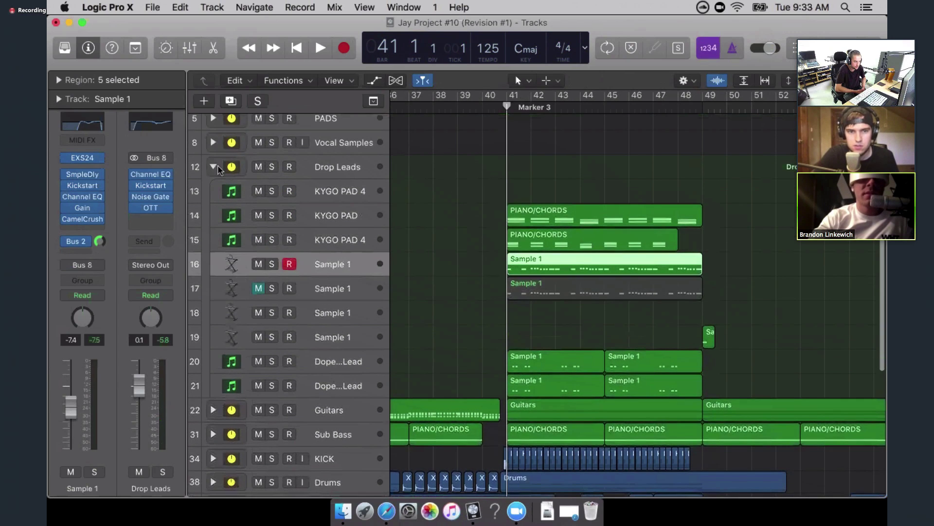
{"action": "left_click", "coordinate": [213, 167]}
{"action": "scroll", "coordinate": [488, 267], "scroll_direction": "up", "scroll_amount": 2}
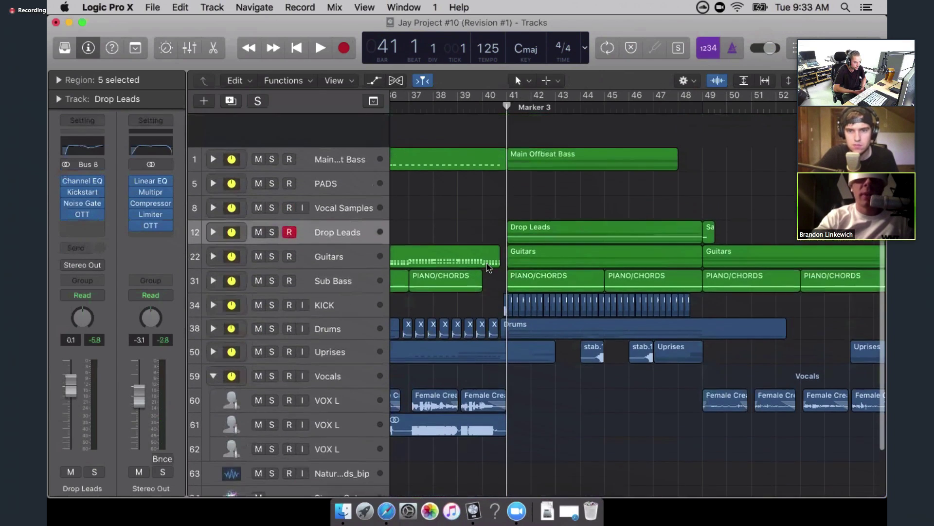
Place the playhead at bar 40 and review the arrangement before and after the drop at Marker 3
{"action": "scroll", "coordinate": [488, 267], "scroll_direction": "down", "scroll_amount": 2}
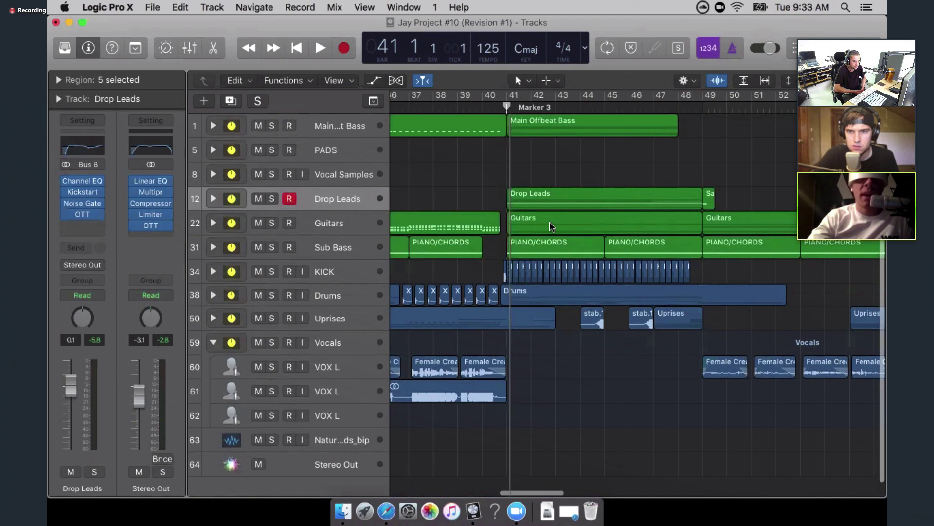
{"action": "scroll", "coordinate": [549, 221], "scroll_direction": "left", "scroll_amount": 3}
{"action": "left_click", "coordinate": [548, 108]}
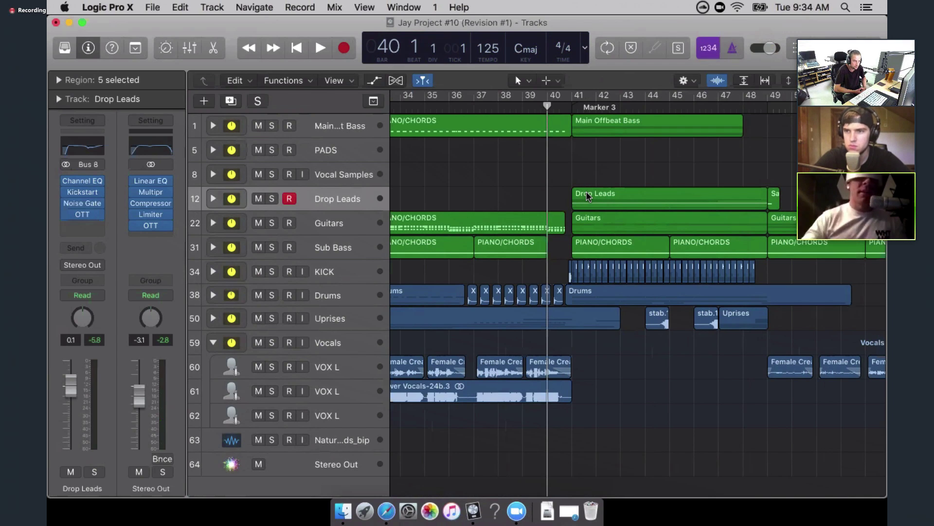
{"action": "scroll", "coordinate": [497, 210], "scroll_direction": "left", "scroll_amount": 4}
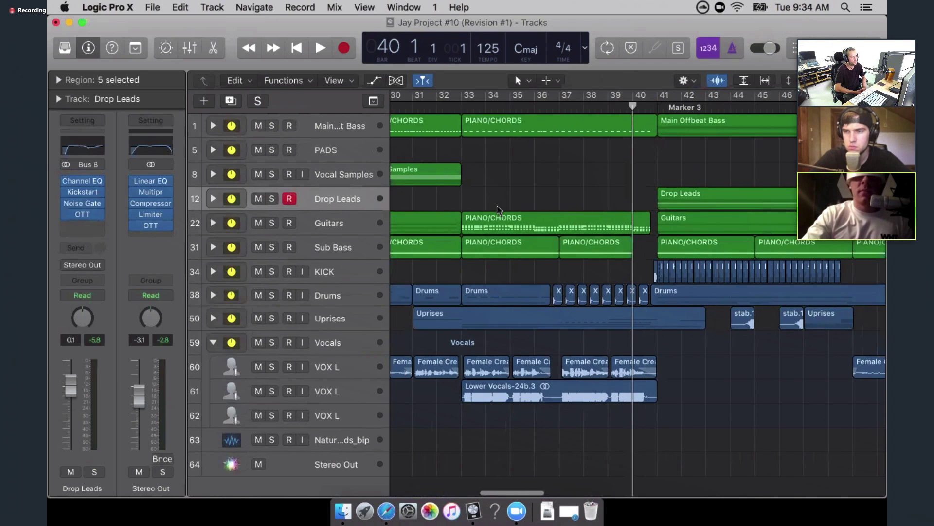
{"action": "scroll", "coordinate": [587, 247], "scroll_direction": "right", "scroll_amount": 5}
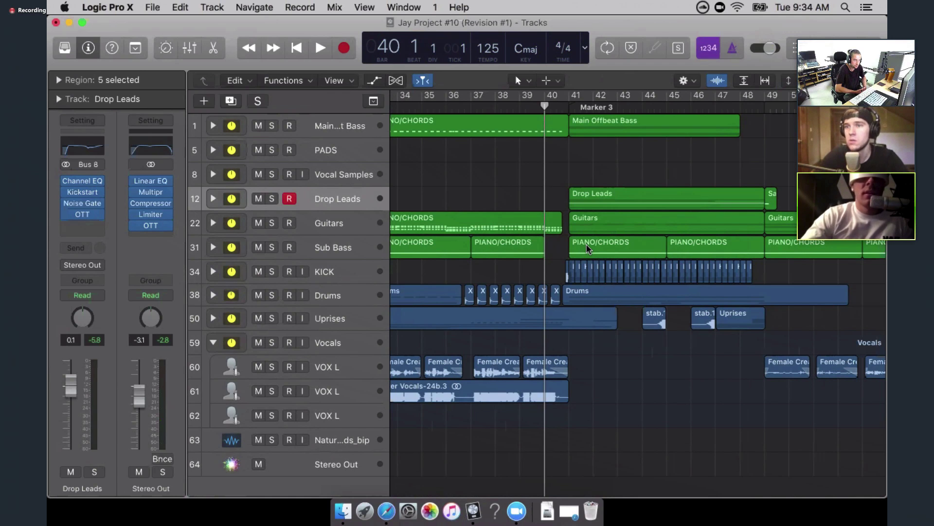
{"action": "scroll", "coordinate": [556, 221], "scroll_direction": "right", "scroll_amount": 3}
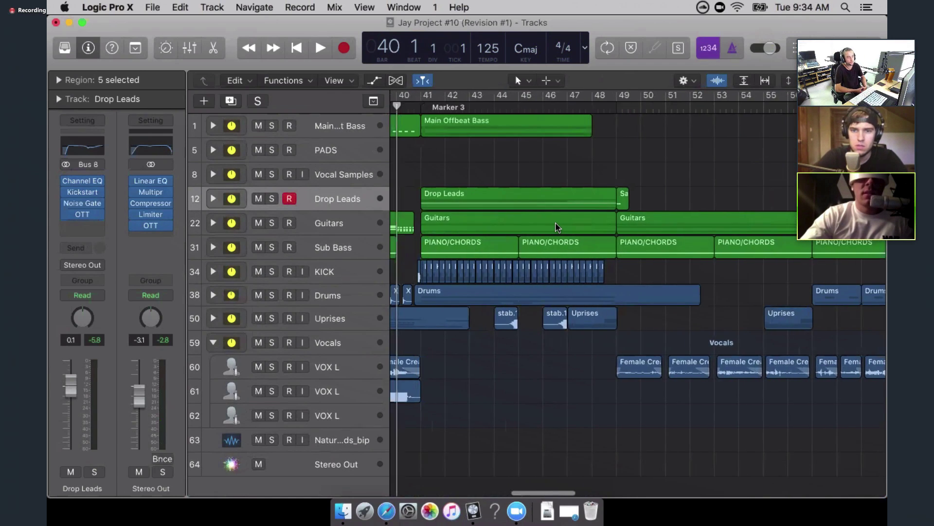
Expand the Drop Leads stack to show its tracks and place the playhead at bar 41
{"action": "left_click", "coordinate": [216, 198]}
{"action": "scroll", "coordinate": [491, 292], "scroll_direction": "down", "scroll_amount": 1}
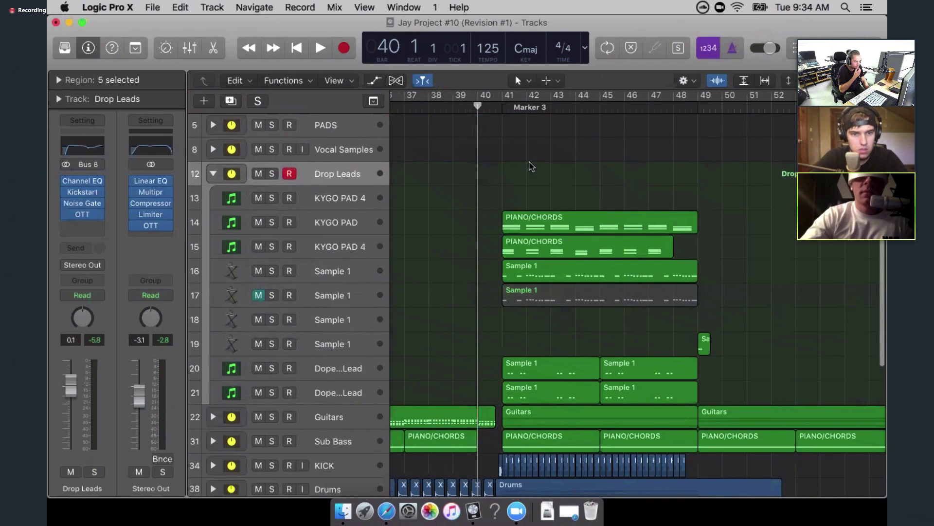
{"action": "left_click", "coordinate": [504, 107]}
{"action": "mouse_move", "coordinate": [505, 107]}
{"action": "left_mouse_down"}
{"action": "mouse_move", "coordinate": [479, 107]}
{"action": "mouse_move", "coordinate": [503, 107]}
{"action": "left_mouse_up"}
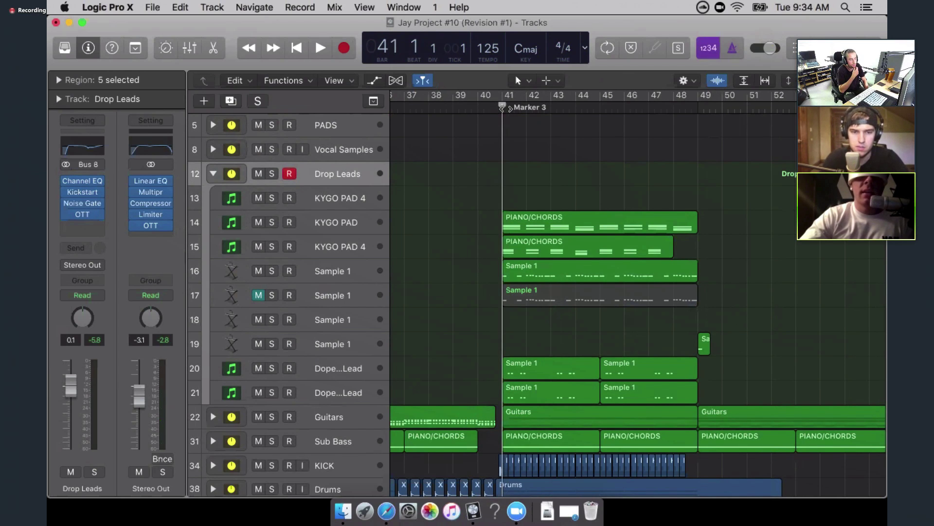
{"action": "scroll", "coordinate": [544, 249], "scroll_direction": "up", "scroll_amount": 1}
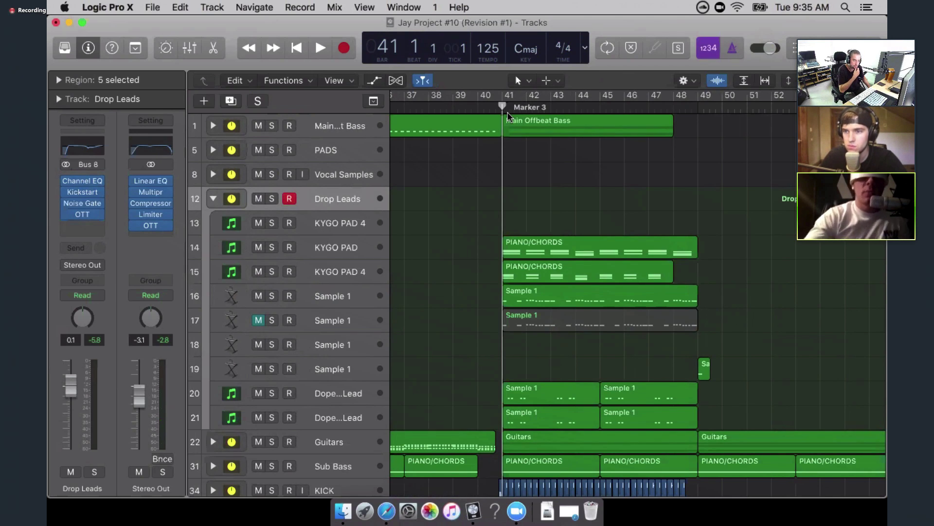
Collapse the Drop Leads and Vocals track stacks
{"action": "scroll", "coordinate": [547, 184], "scroll_direction": "down", "scroll_amount": 10}
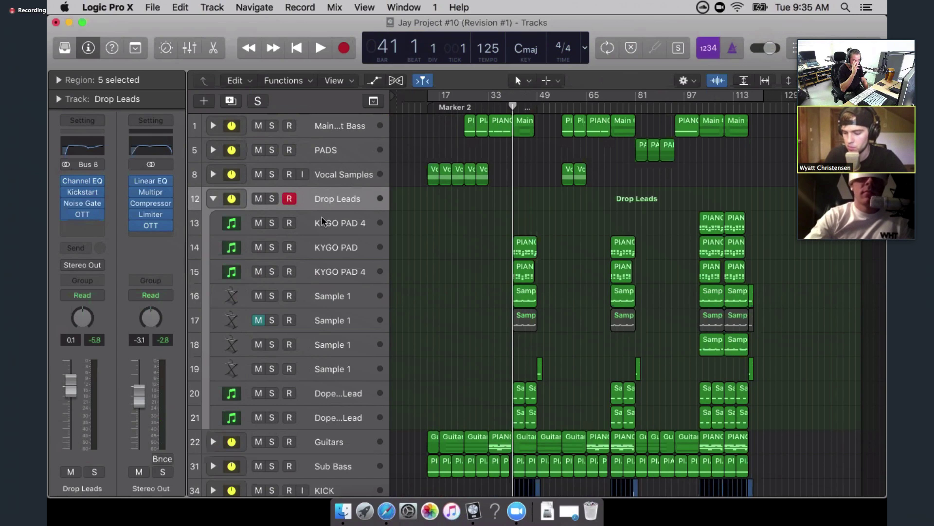
{"action": "left_click", "coordinate": [213, 199]}
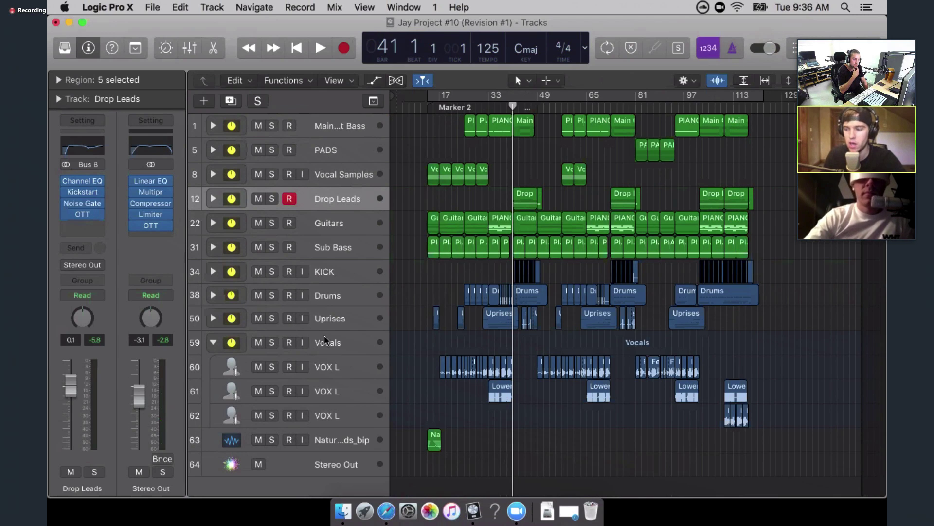
{"action": "left_click", "coordinate": [213, 342]}
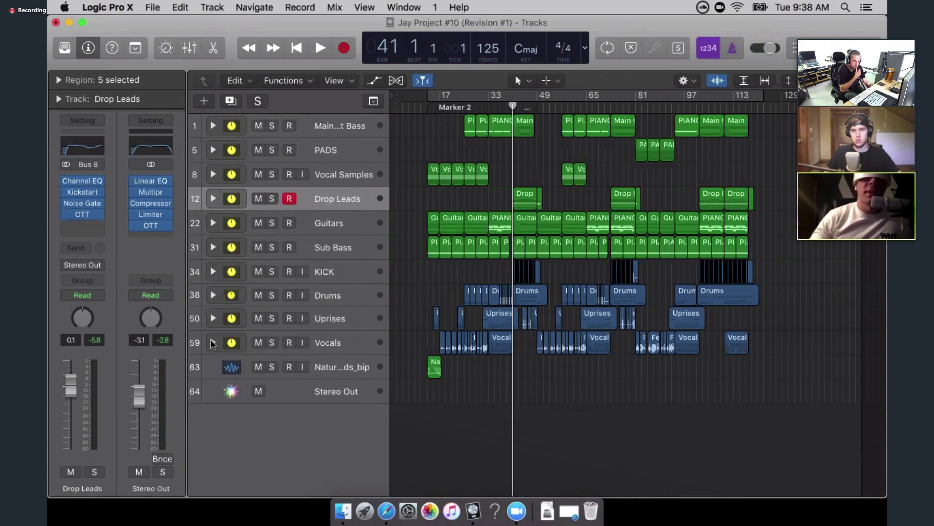
Expand the Main Offbeat Bass stack to show its tracks and move the playhead to bar 25
{"action": "left_click", "coordinate": [213, 126]}
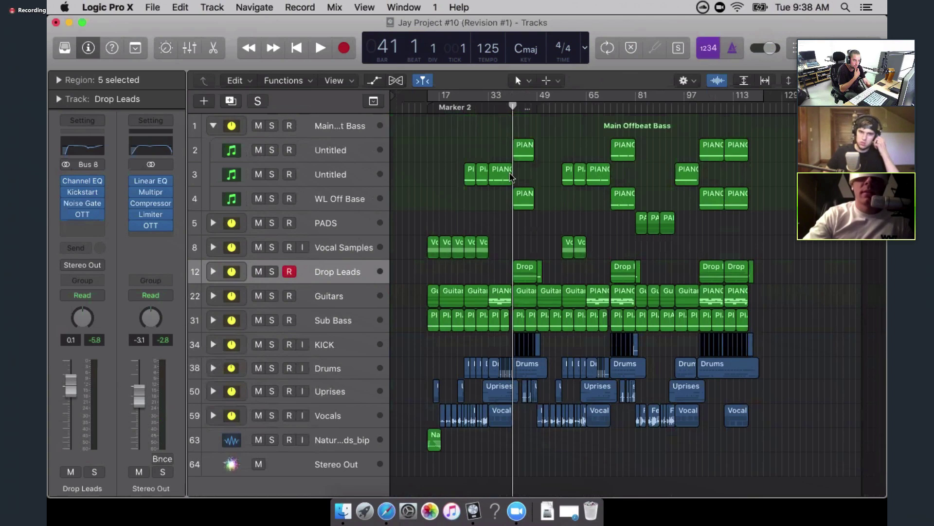
{"action": "left_click", "coordinate": [464, 107]}
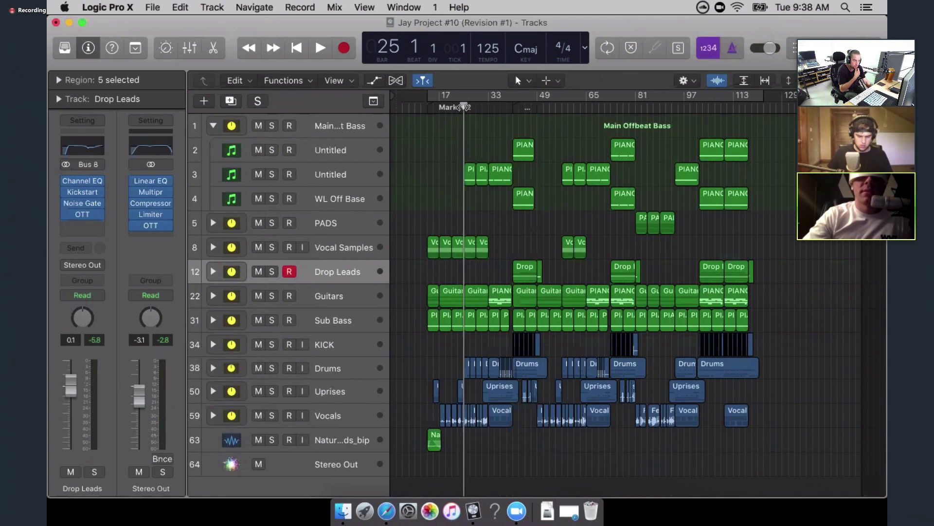
{"action": "scroll", "coordinate": [462, 254], "scroll_direction": "down", "scroll_amount": 1}
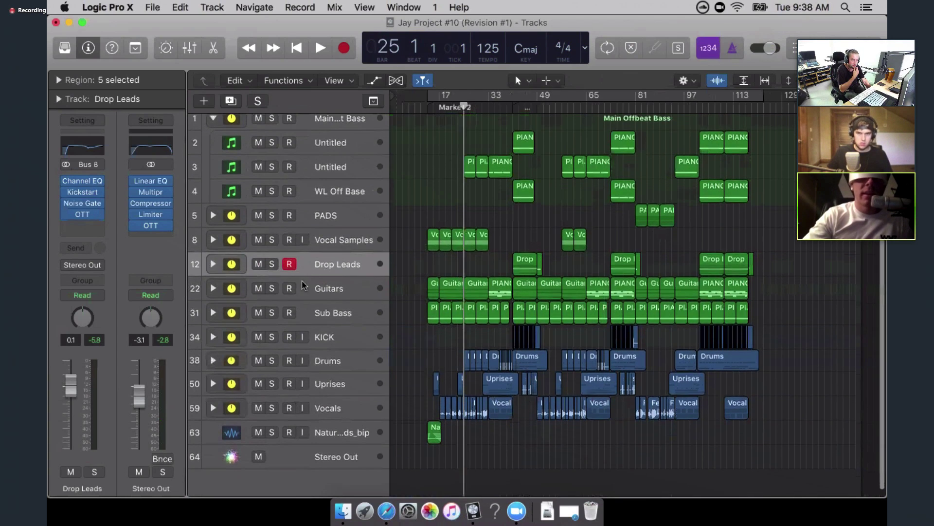
Select the Guitars stack and expand it to review its guitar, ukulele and harp tracks
{"action": "left_click", "coordinate": [301, 280]}
{"action": "left_click", "coordinate": [213, 289]}
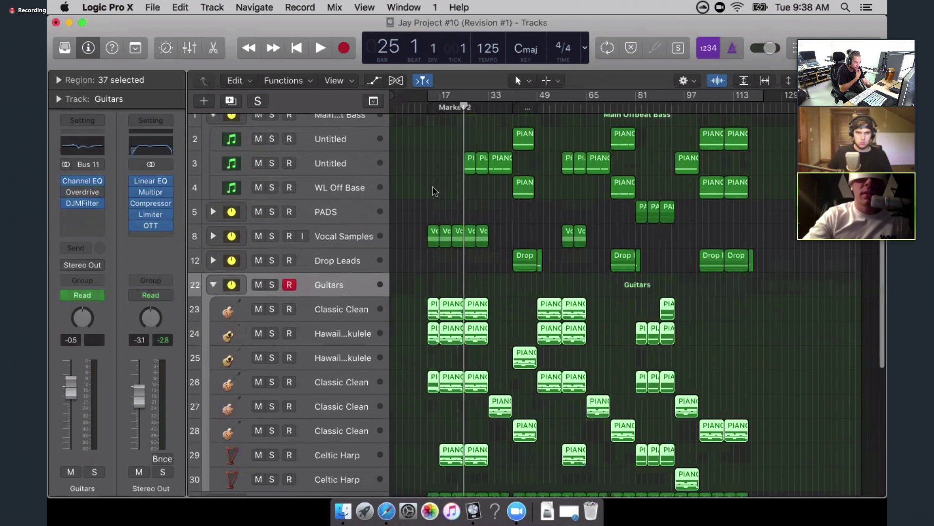
{"action": "scroll", "coordinate": [431, 190], "scroll_direction": "down", "scroll_amount": 2}
{"action": "scroll", "coordinate": [436, 110], "scroll_direction": "up", "scroll_amount": 5}
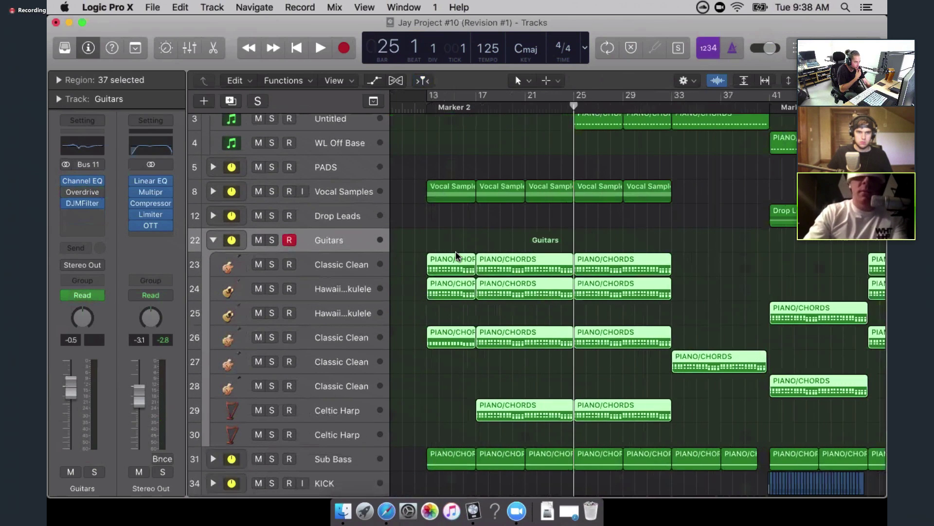
{"action": "scroll", "coordinate": [428, 104], "scroll_direction": "down", "scroll_amount": 1}
Solo the first Classic Clean track in the Guitars stack and play it from bar 13 to about beat 2 of bar 14
{"action": "left_click", "coordinate": [429, 104]}
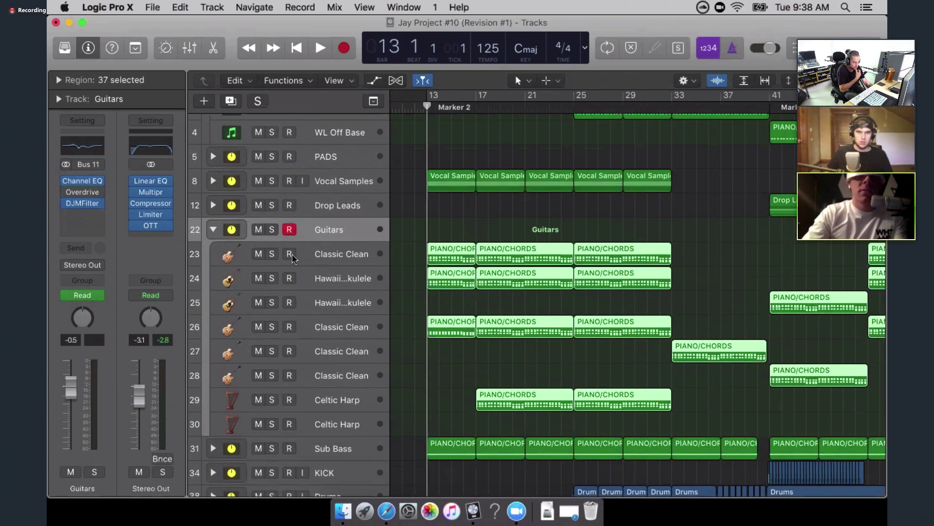
{"action": "left_click", "coordinate": [272, 253]}
{"action": "key", "text": "space"}
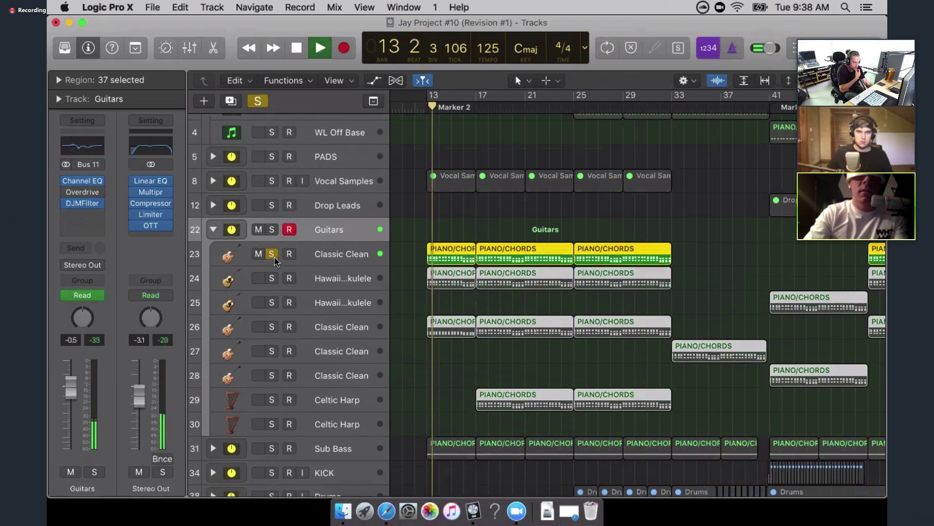
{"action": "key", "text": "space"}
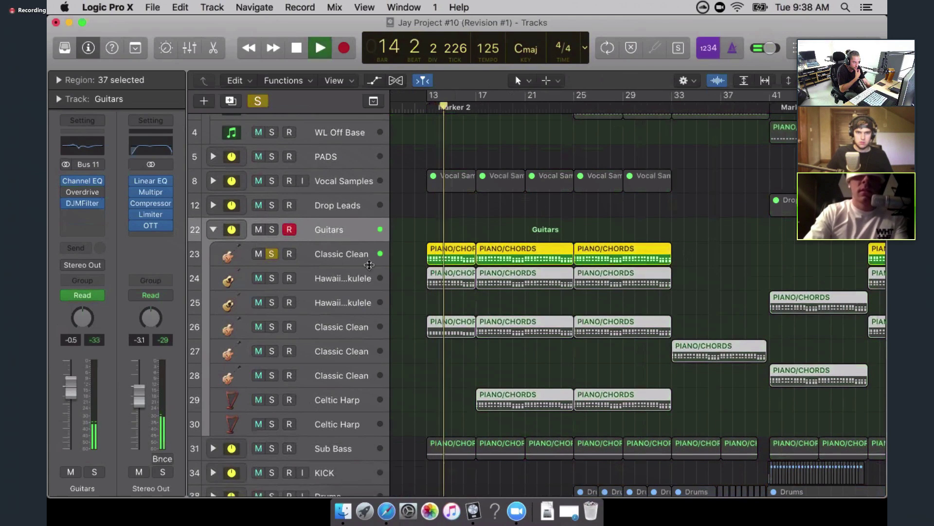
Check the chord notes of the first Classic Clean region in the Piano Roll, close the editor and deselect the guitar regions
{"action": "double_click", "coordinate": [445, 250]}
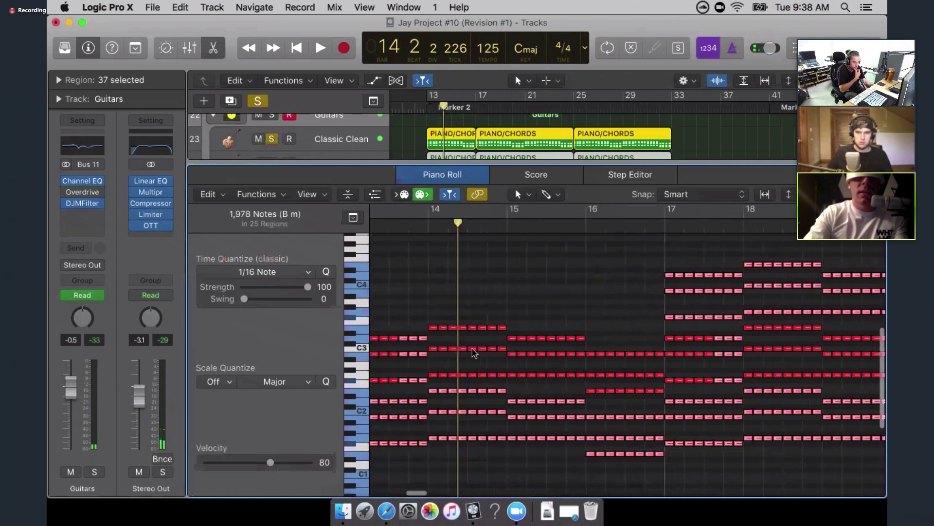
{"action": "key", "text": "e"}
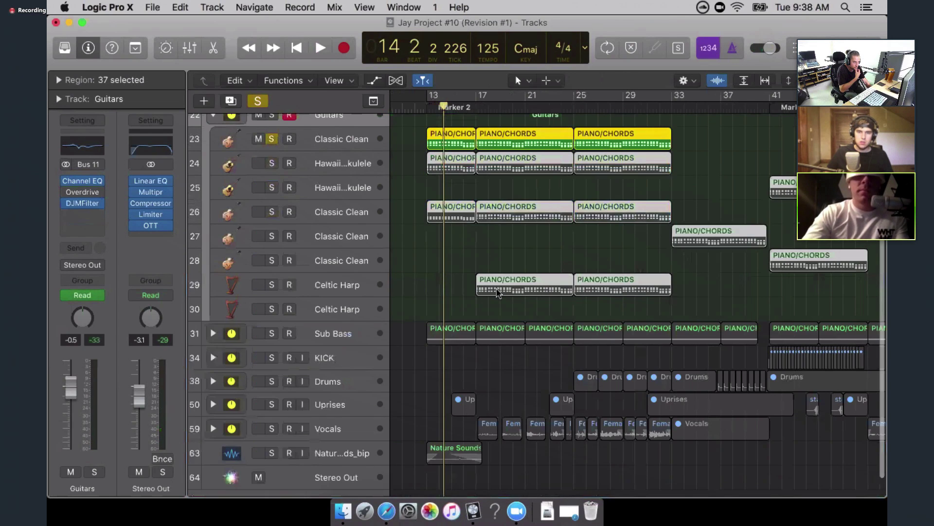
{"action": "left_click", "coordinate": [486, 271]}
Collapse the Guitars stack and expand the Sub Bass stack to show its two Subby Bass tracks
{"action": "scroll", "coordinate": [486, 271], "scroll_direction": "up", "scroll_amount": 1}
{"action": "left_click", "coordinate": [324, 351]}
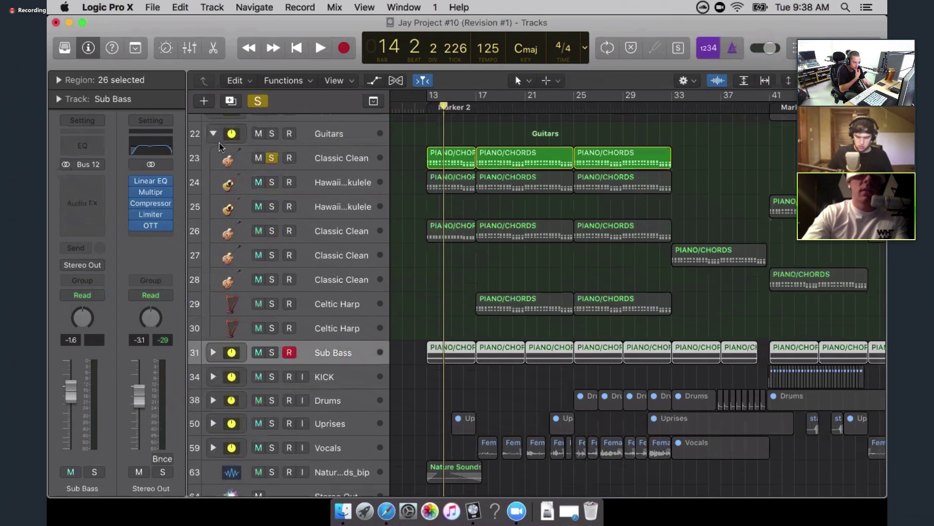
{"action": "left_click", "coordinate": [213, 134]}
{"action": "scroll", "coordinate": [355, 222], "scroll_direction": "up", "scroll_amount": 1}
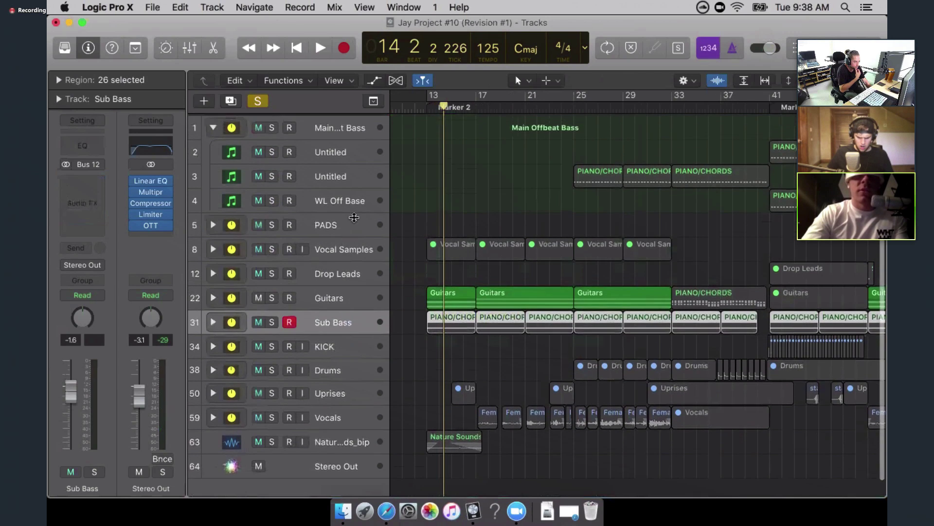
{"action": "scroll", "coordinate": [258, 282], "scroll_direction": "down", "scroll_amount": 1}
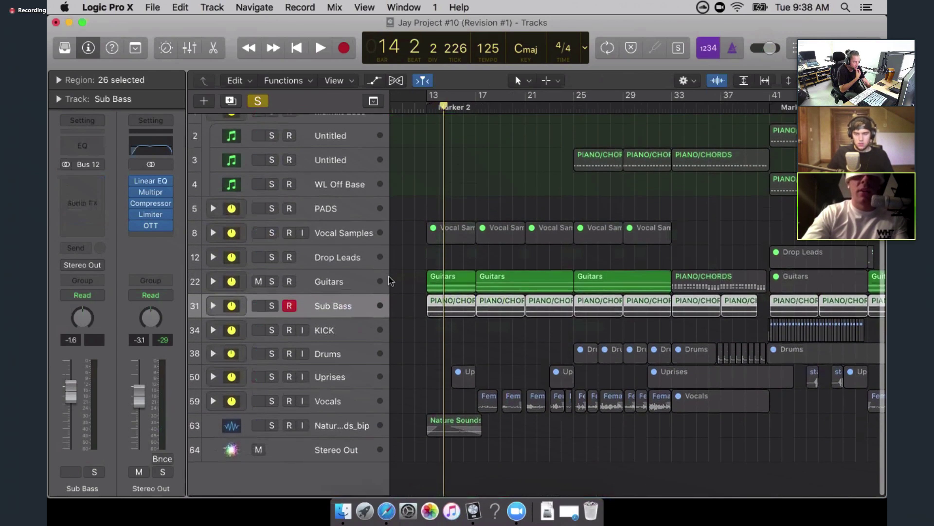
{"action": "left_click", "coordinate": [214, 306]}
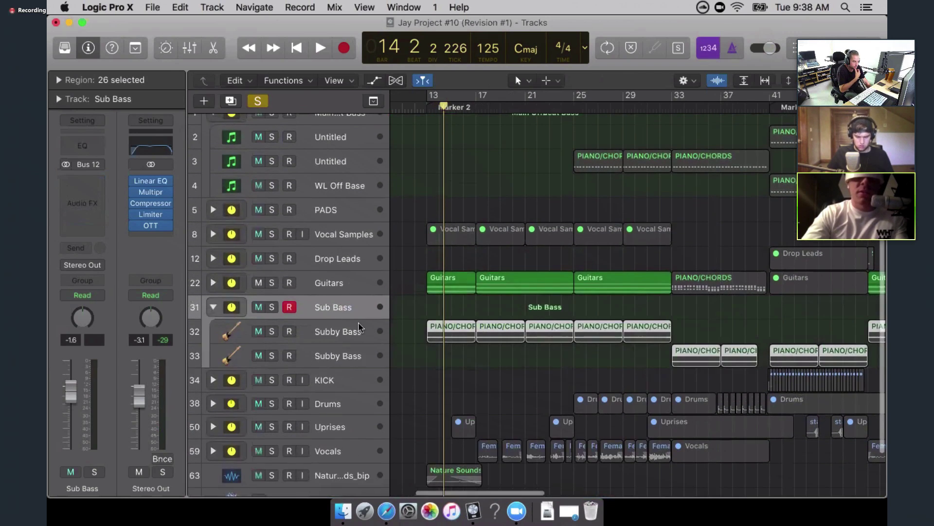
Select the first Subby Bass track in the Sub Bass stack and look over its effects and regions
{"action": "left_click", "coordinate": [358, 322]}
{"action": "scroll", "coordinate": [365, 321], "scroll_direction": "down", "scroll_amount": 1}
{"action": "scroll", "coordinate": [467, 333], "scroll_direction": "down", "scroll_amount": 2}
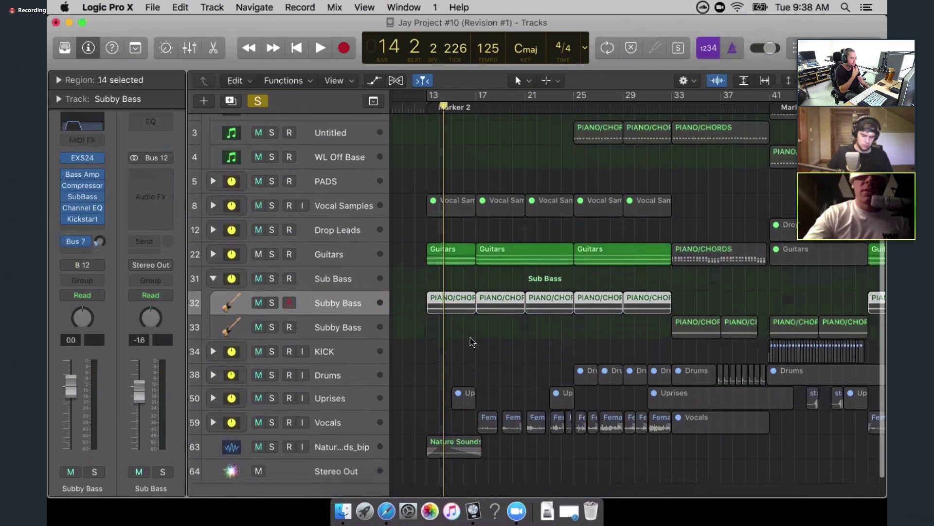
{"action": "scroll", "coordinate": [447, 320], "scroll_direction": "left", "scroll_amount": 4}
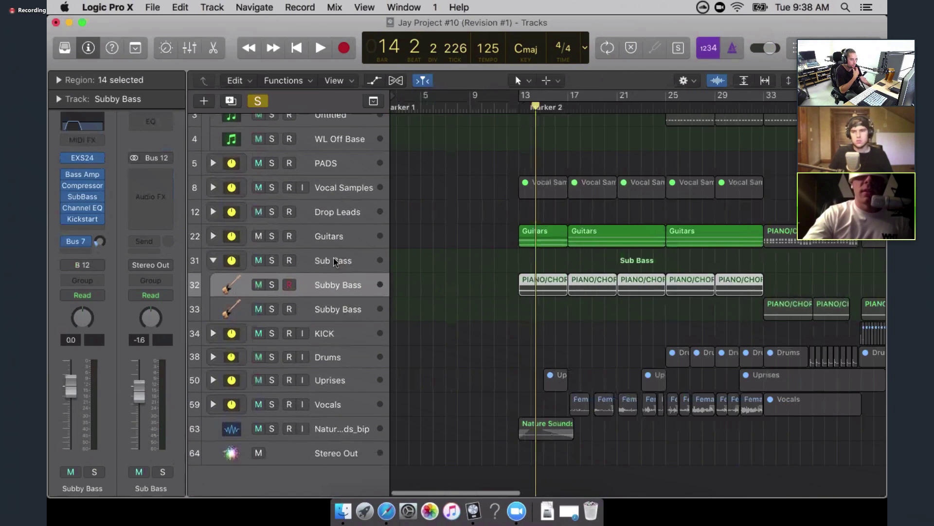
Select and expand the Guitars stack, review its regions along the timeline, and unsolo the first Classic Clean track
{"action": "left_click", "coordinate": [229, 241]}
{"action": "left_click", "coordinate": [213, 236]}
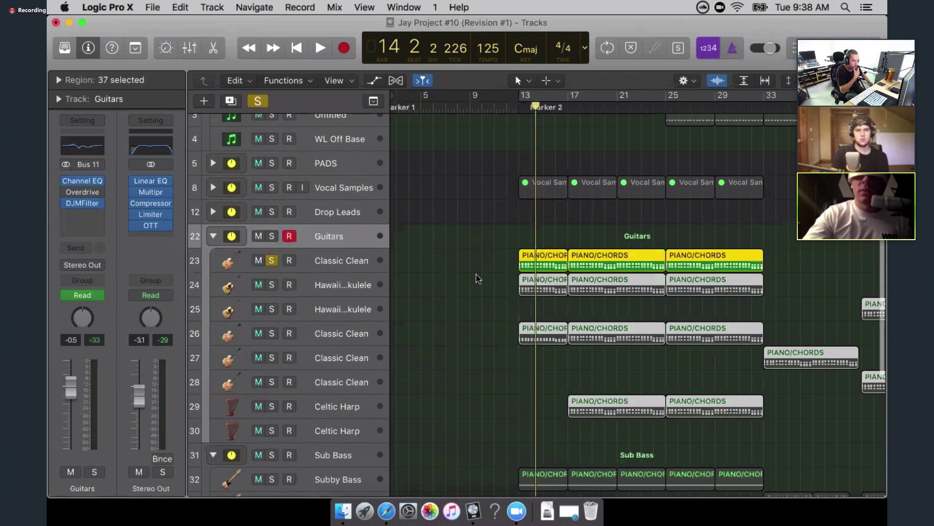
{"action": "scroll", "coordinate": [476, 278], "scroll_direction": "right", "scroll_amount": 2}
{"action": "scroll", "coordinate": [477, 278], "scroll_direction": "right", "scroll_amount": 10}
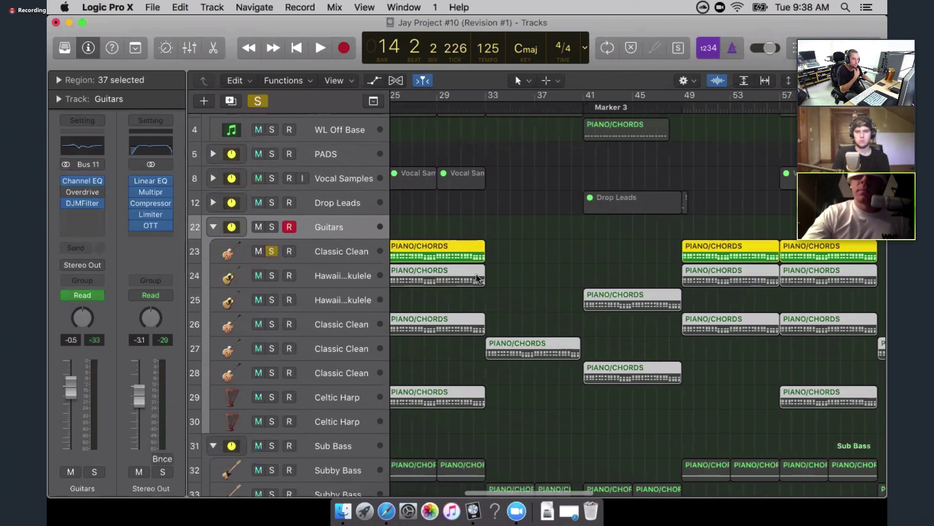
{"action": "scroll", "coordinate": [477, 277], "scroll_direction": "left", "scroll_amount": 8}
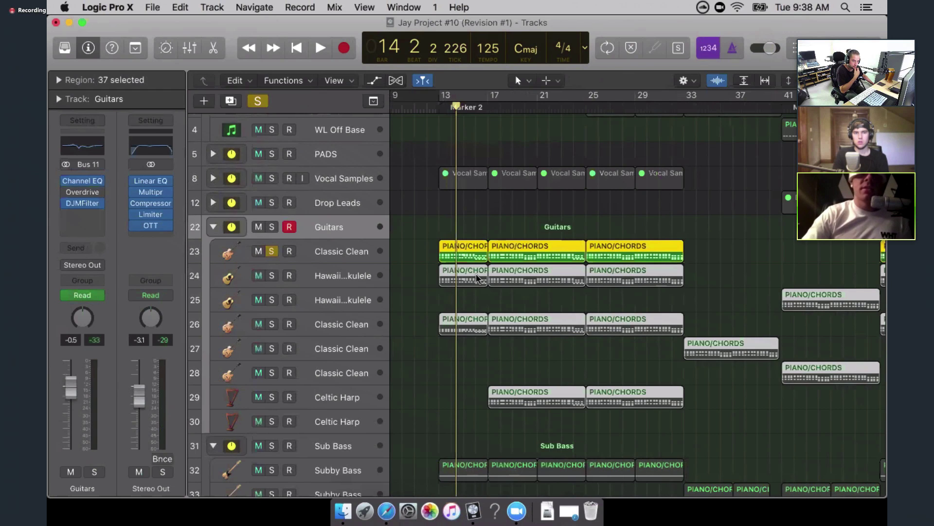
{"action": "left_click", "coordinate": [272, 252]}
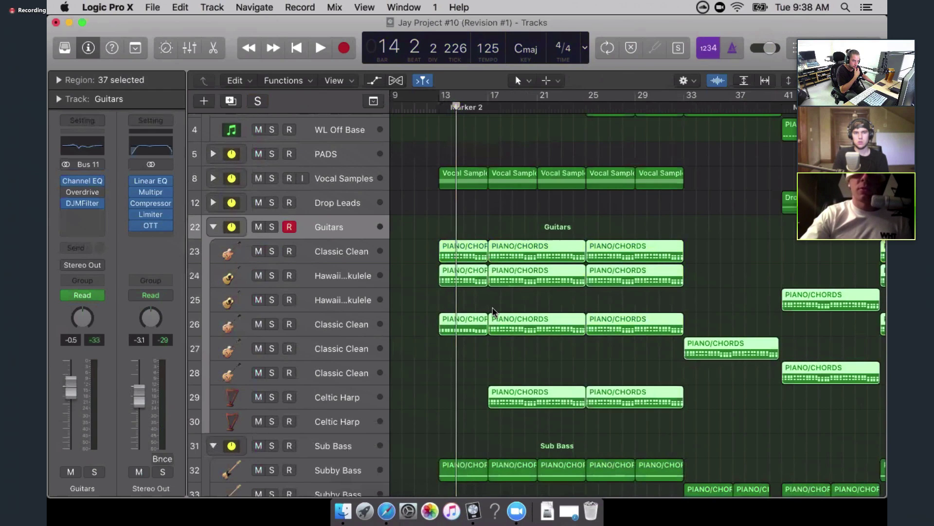
Solo the whole Guitars stack and play it from bar 13 to about bar 20, dismissing the audio and MIDI synchronization error
{"action": "scroll", "coordinate": [544, 387], "scroll_direction": "down", "scroll_amount": 1}
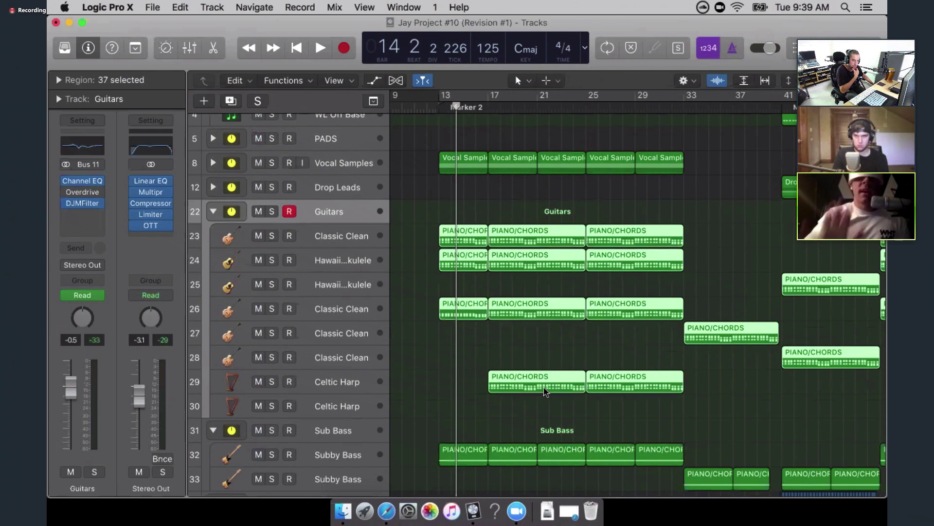
{"action": "scroll", "coordinate": [471, 174], "scroll_direction": "up", "scroll_amount": 4}
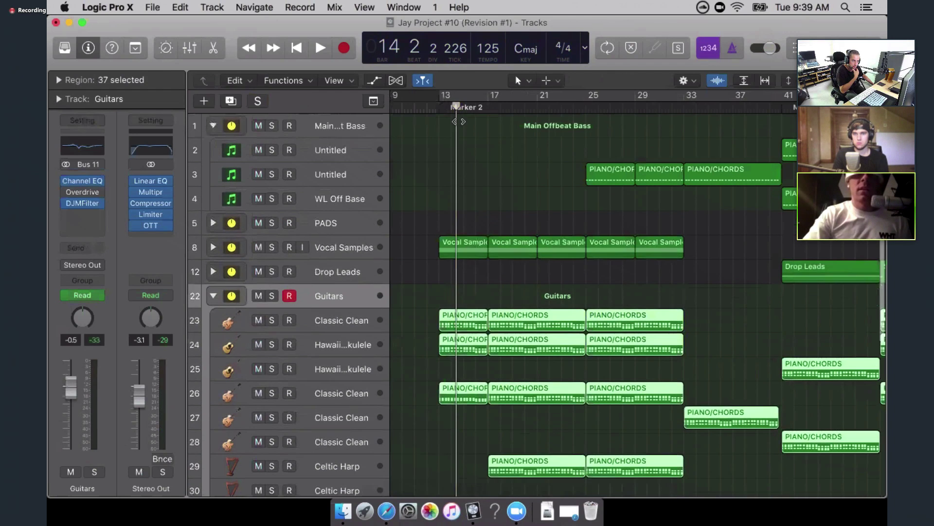
{"action": "left_click", "coordinate": [436, 109]}
{"action": "left_click", "coordinate": [272, 296]}
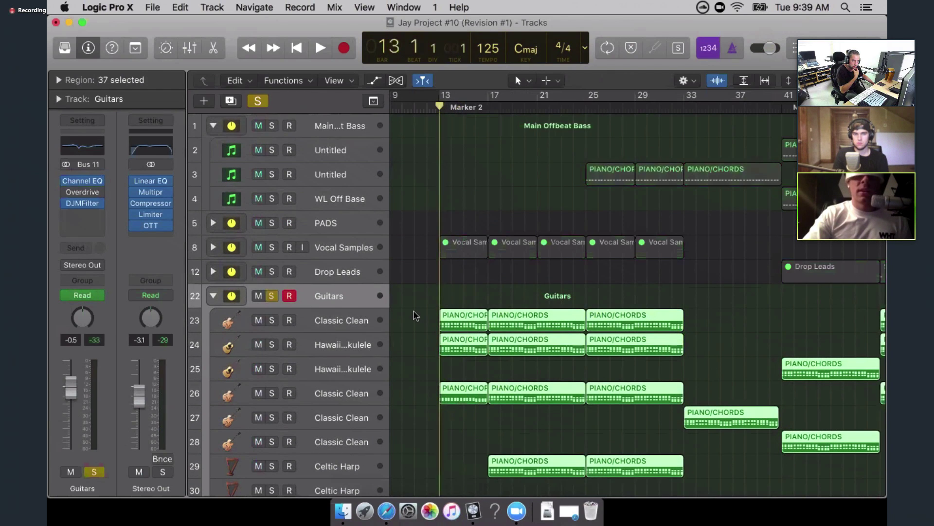
{"action": "scroll", "coordinate": [414, 315], "scroll_direction": "down", "scroll_amount": 10}
{"action": "scroll", "coordinate": [415, 315], "scroll_direction": "up", "scroll_amount": 3}
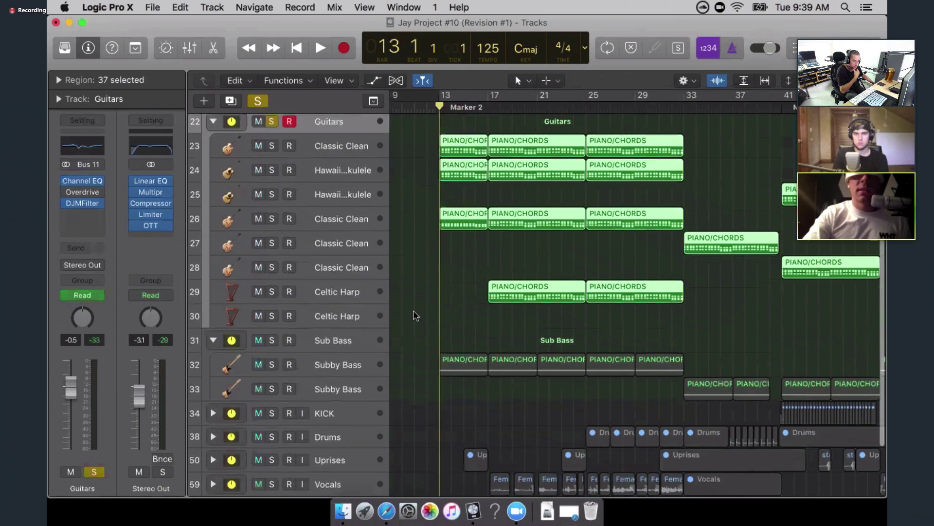
{"action": "key", "text": "space"}
{"action": "scroll", "coordinate": [483, 325], "scroll_direction": "up", "scroll_amount": 2}
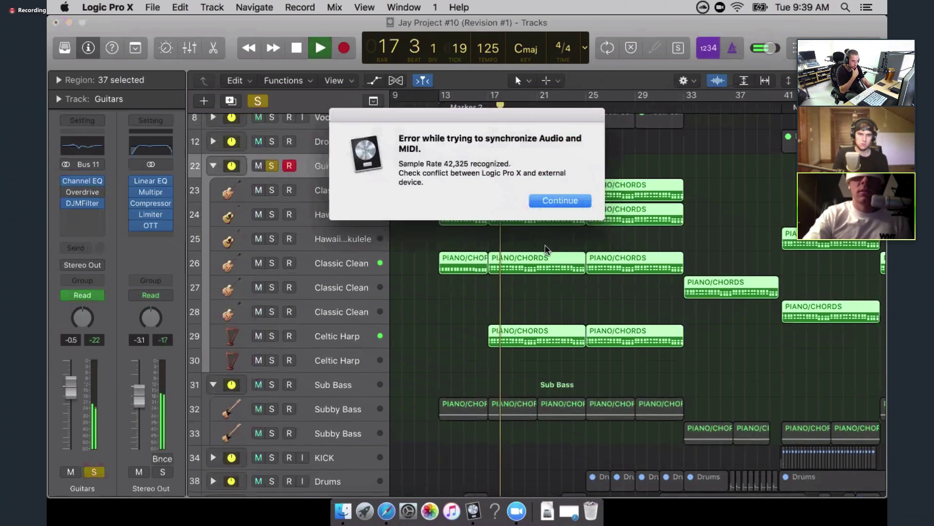
{"action": "left_click", "coordinate": [559, 199]}
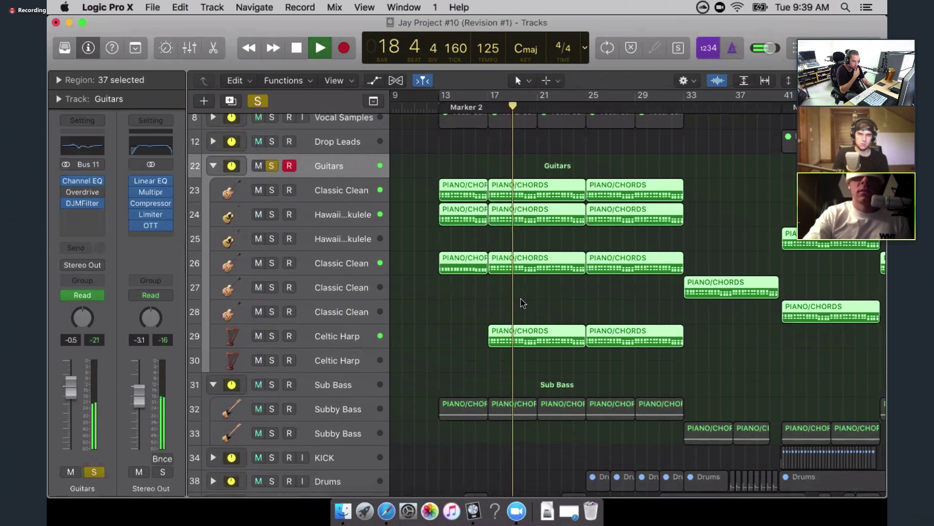
{"action": "scroll", "coordinate": [522, 303], "scroll_direction": "right", "scroll_amount": 1}
{"action": "scroll", "coordinate": [522, 303], "scroll_direction": "right", "scroll_amount": 3}
{"action": "scroll", "coordinate": [522, 302], "scroll_direction": "up", "scroll_amount": 1}
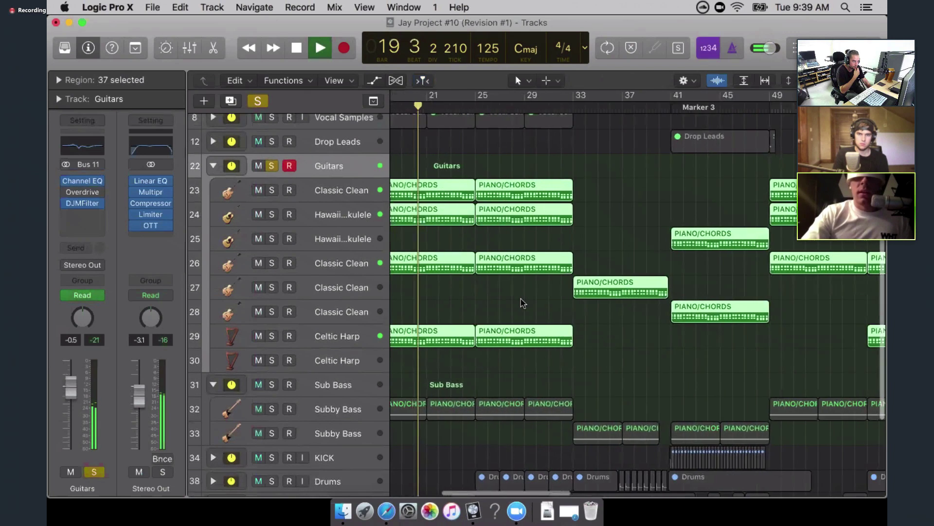
{"action": "key", "text": "space"}
{"action": "scroll", "coordinate": [522, 303], "scroll_direction": "up", "scroll_amount": 5}
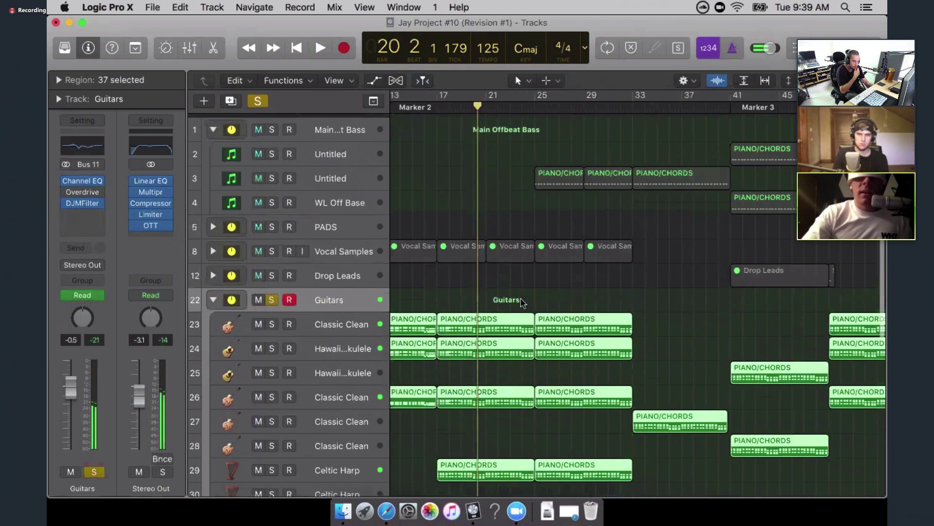
Unsolo the Guitars stack and look over the full track list down to Stereo Out
{"action": "scroll", "coordinate": [522, 303], "scroll_direction": "left", "scroll_amount": 2}
{"action": "left_click", "coordinate": [272, 296]}
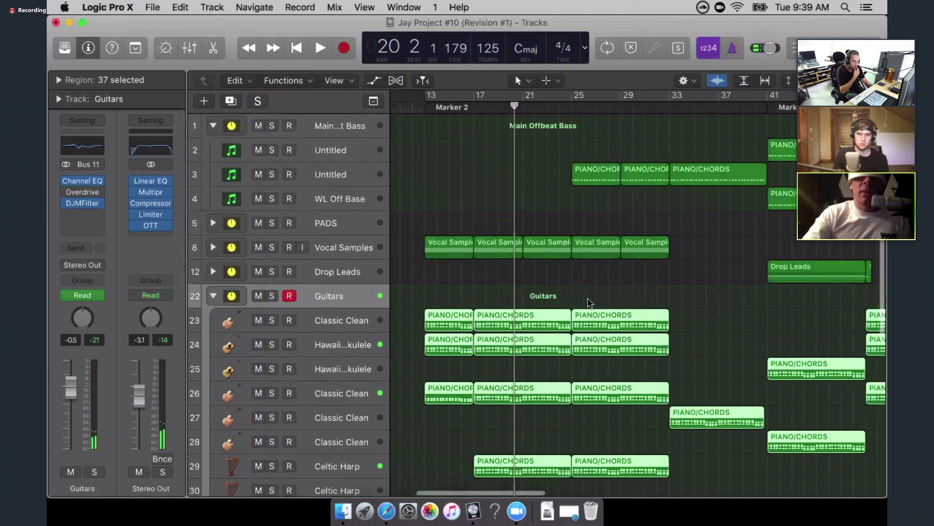
{"action": "scroll", "coordinate": [588, 303], "scroll_direction": "down", "scroll_amount": 1}
{"action": "scroll", "coordinate": [588, 303], "scroll_direction": "up", "scroll_amount": 2}
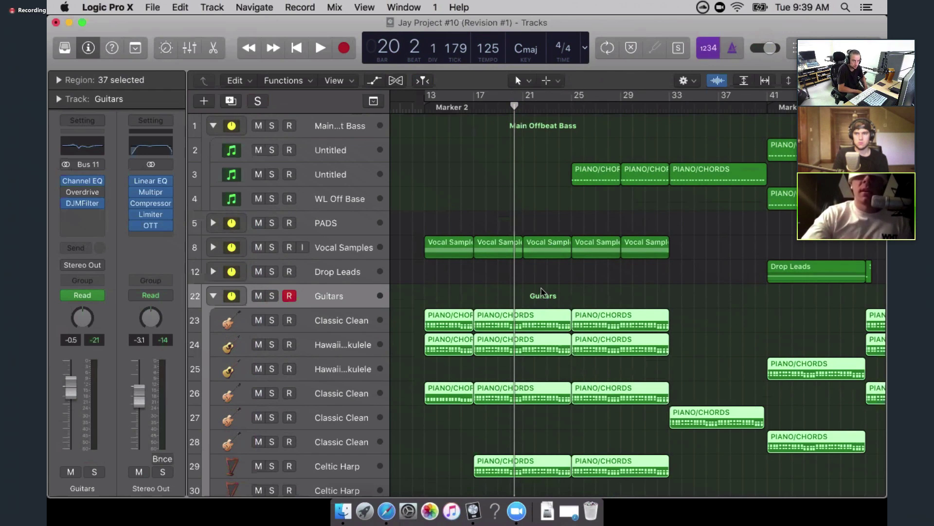
{"action": "scroll", "coordinate": [542, 292], "scroll_direction": "down", "scroll_amount": 10}
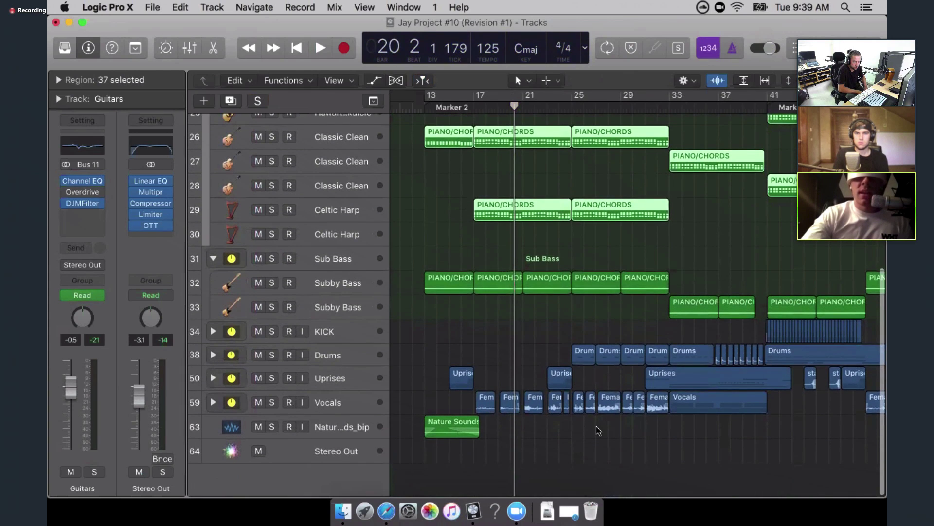
{"action": "scroll", "coordinate": [547, 387], "scroll_direction": "up", "scroll_amount": 10}
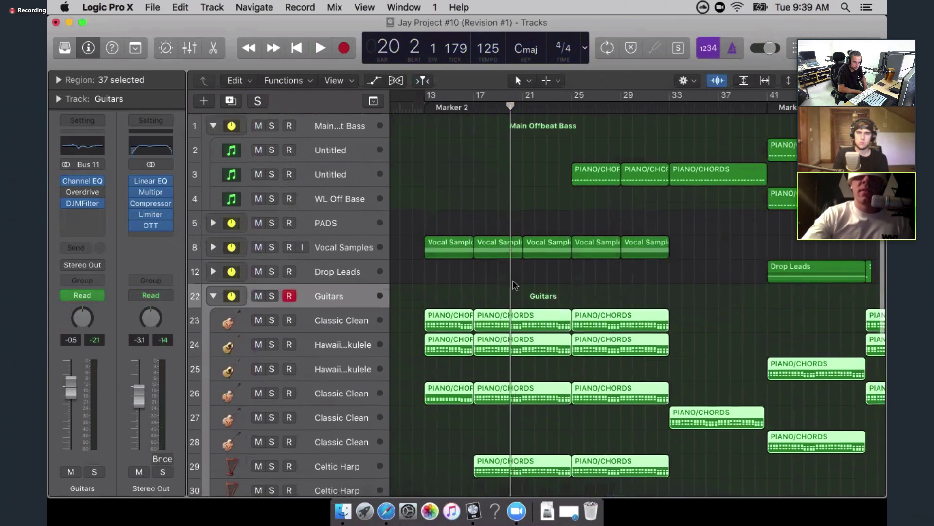
Select the Vocal Samples stack, briefly expand it to check its Sample 1 tracks, and return the playhead to bar 13
{"action": "left_click", "coordinate": [332, 248]}
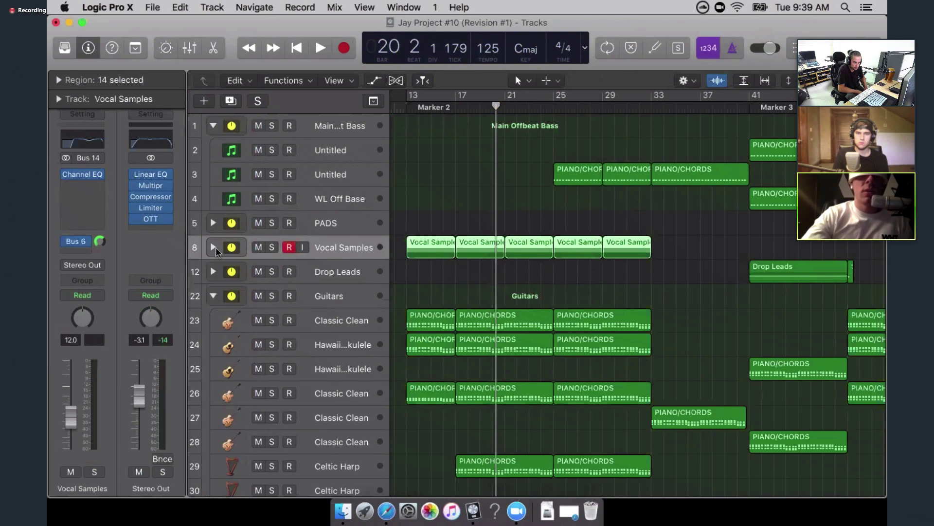
{"action": "left_click", "coordinate": [214, 247]}
{"action": "key", "text": "alt+comma"}
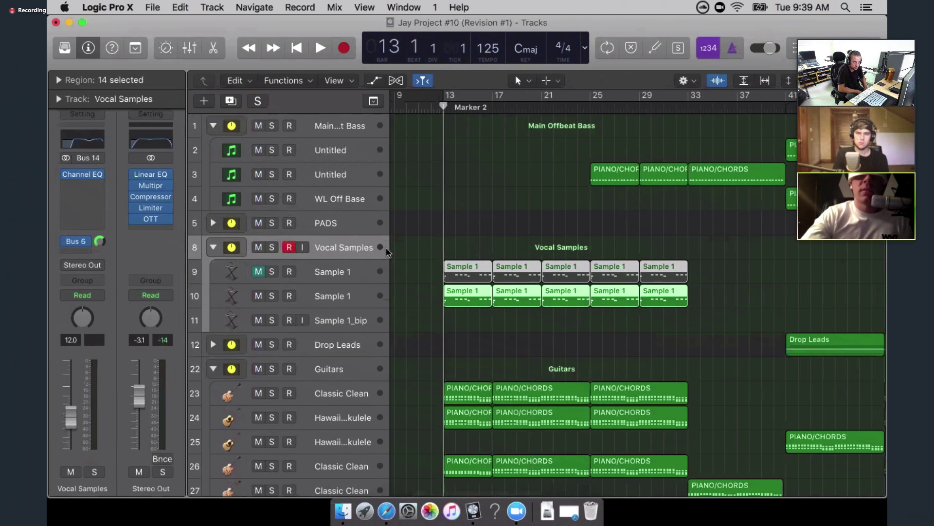
{"action": "left_click", "coordinate": [213, 247]}
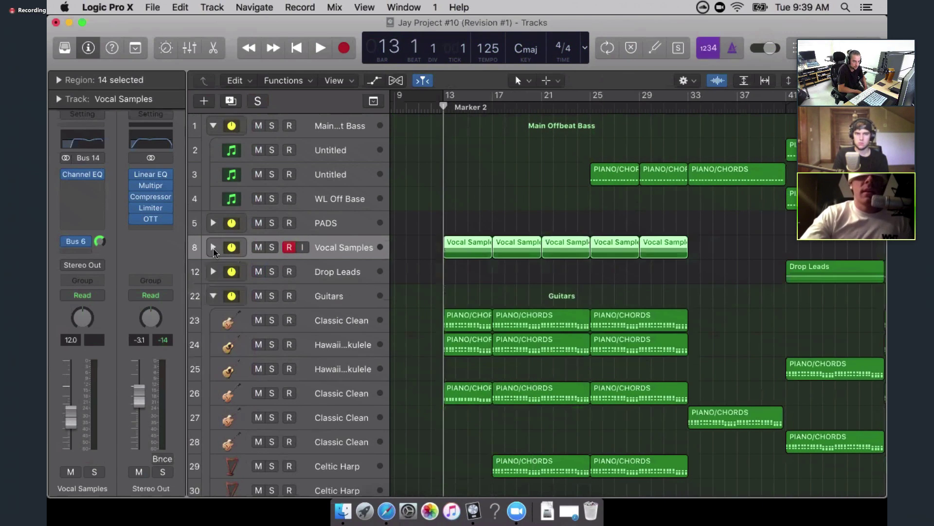
Examine the arrangement from bar 13 past Marker 3, comparing the guitar, harp, sub bass, drum and vocal regions
{"action": "scroll", "coordinate": [447, 292], "scroll_direction": "right", "scroll_amount": 2}
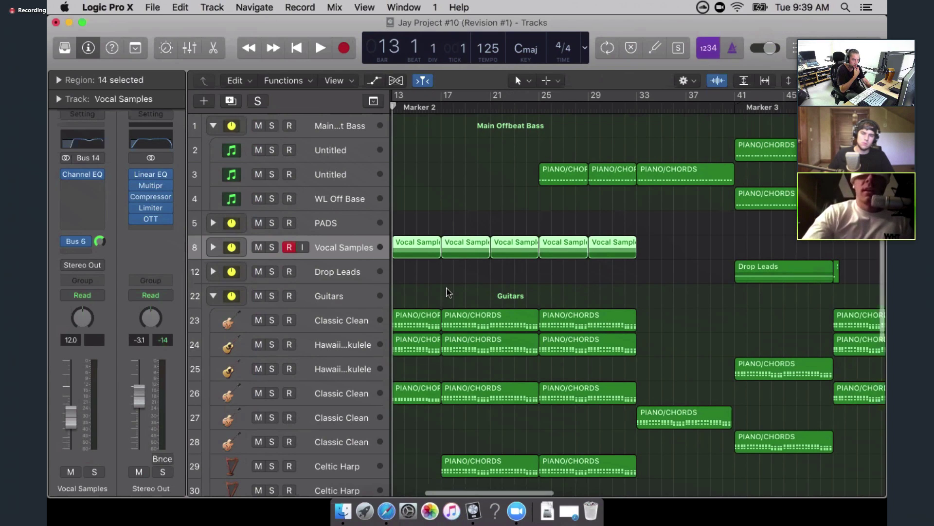
{"action": "scroll", "coordinate": [448, 292], "scroll_direction": "right", "scroll_amount": 3}
{"action": "scroll", "coordinate": [448, 292], "scroll_direction": "left", "scroll_amount": 4}
{"action": "scroll", "coordinate": [390, 277], "scroll_direction": "right", "scroll_amount": 1}
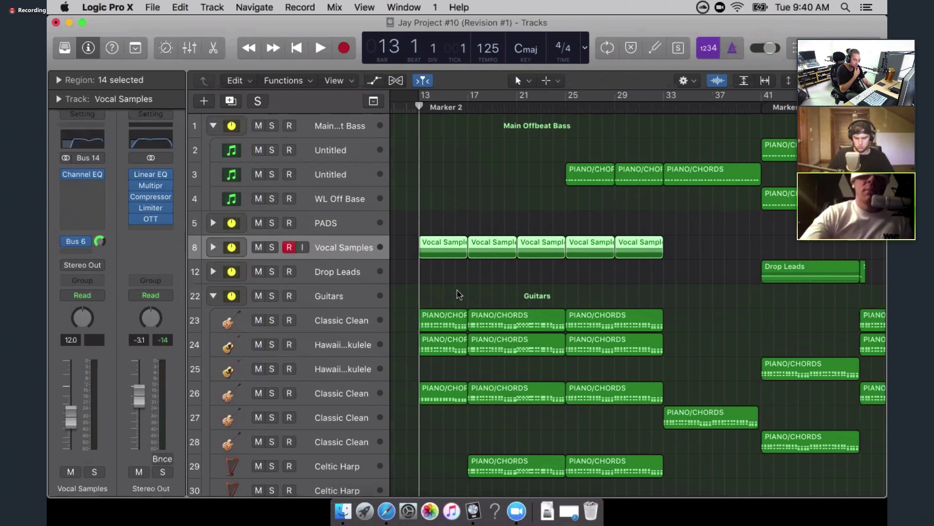
{"action": "scroll", "coordinate": [523, 259], "scroll_direction": "right", "scroll_amount": 5}
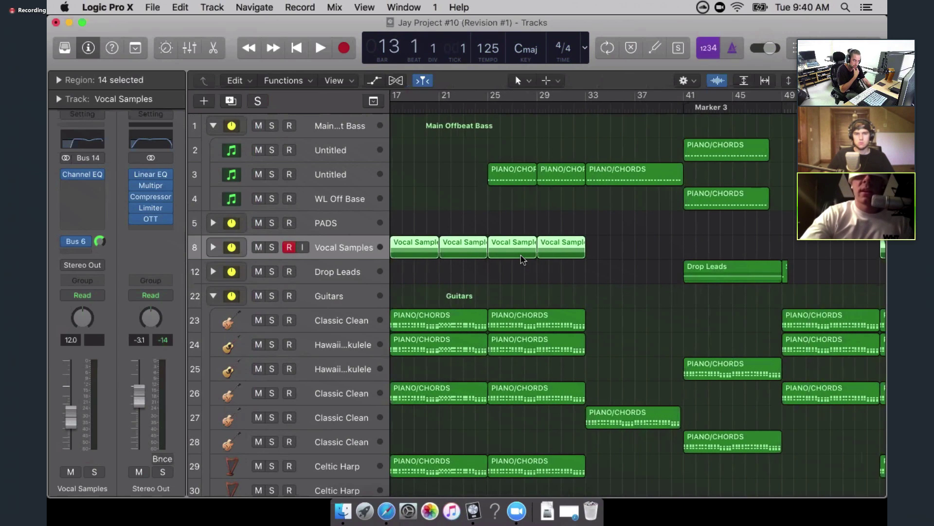
{"action": "scroll", "coordinate": [573, 263], "scroll_direction": "right", "scroll_amount": 2}
{"action": "scroll", "coordinate": [575, 263], "scroll_direction": "down", "scroll_amount": 8}
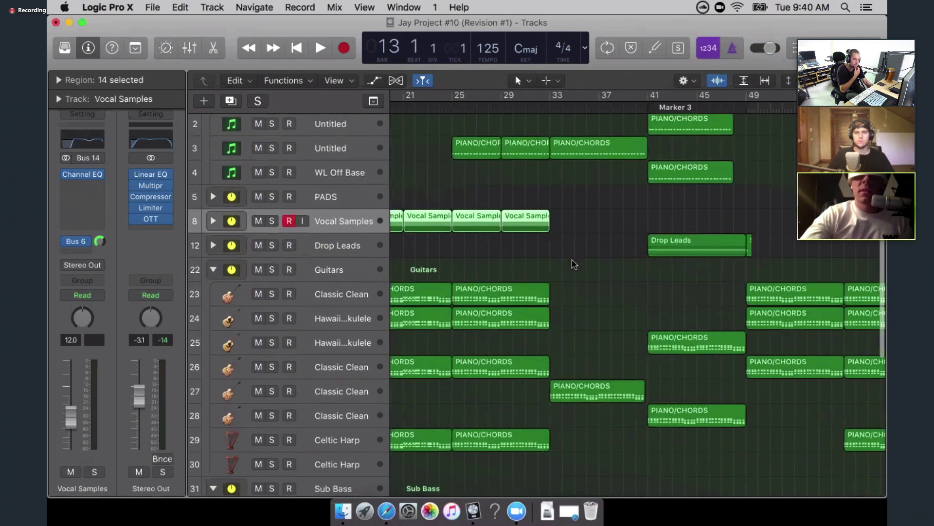
{"action": "scroll", "coordinate": [574, 263], "scroll_direction": "left", "scroll_amount": 2}
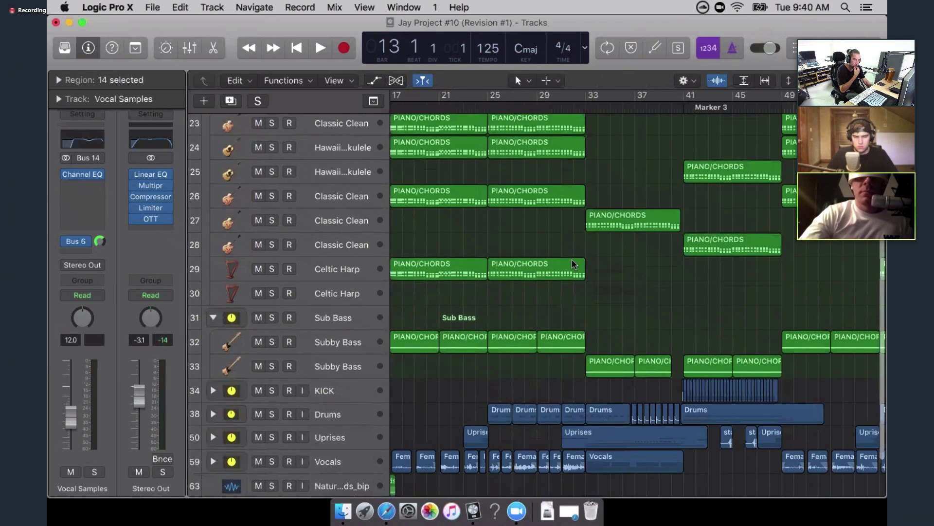
{"action": "scroll", "coordinate": [573, 263], "scroll_direction": "down", "scroll_amount": 3}
{"action": "scroll", "coordinate": [572, 264], "scroll_direction": "left", "scroll_amount": 3}
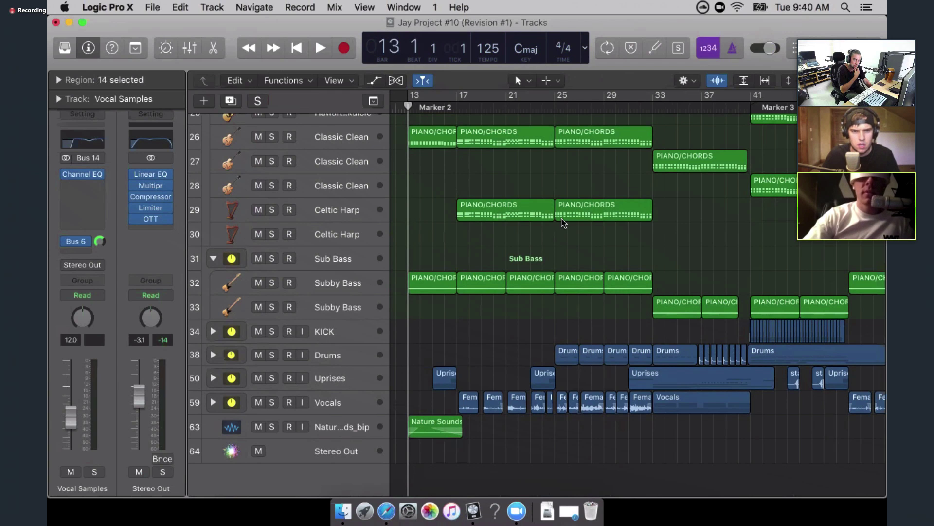
{"action": "scroll", "coordinate": [563, 223], "scroll_direction": "up", "scroll_amount": 2}
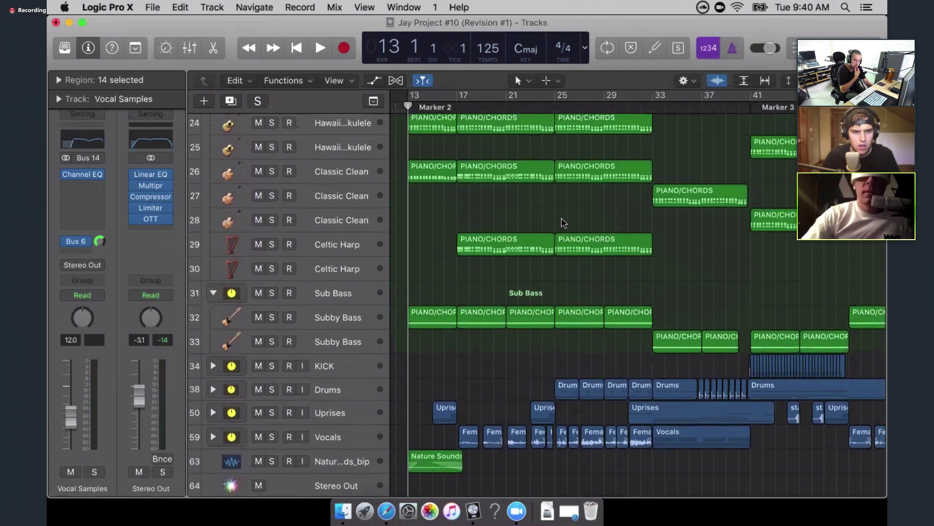
{"action": "scroll", "coordinate": [563, 223], "scroll_direction": "left", "scroll_amount": 3}
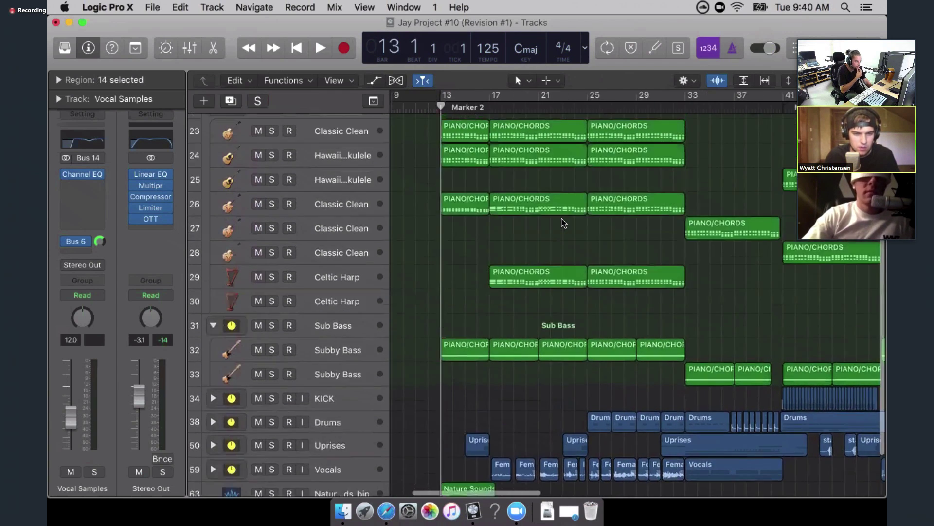
{"action": "scroll", "coordinate": [362, 368], "scroll_direction": "down", "scroll_amount": 2}
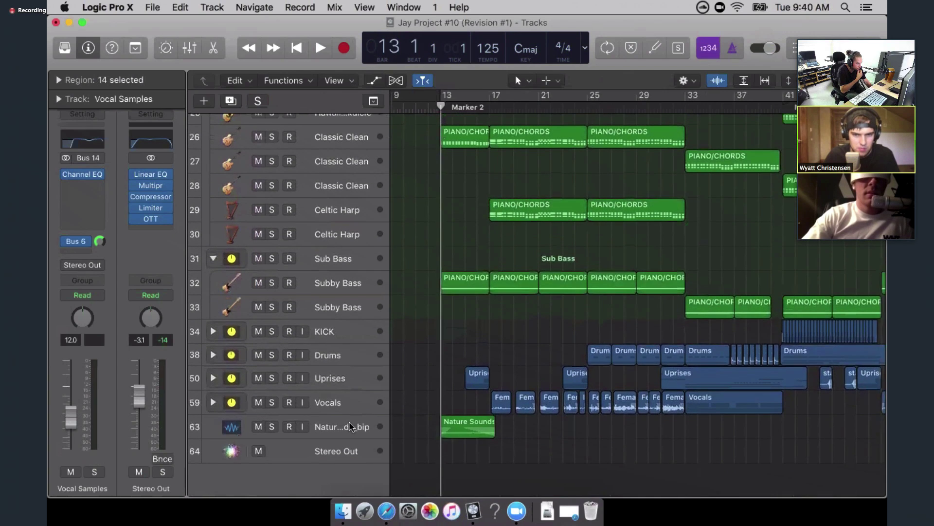
Select the Nature Sounds_bip track, enlarge the timeline around its region at bar 13, and solo the track
{"action": "left_click", "coordinate": [350, 426]}
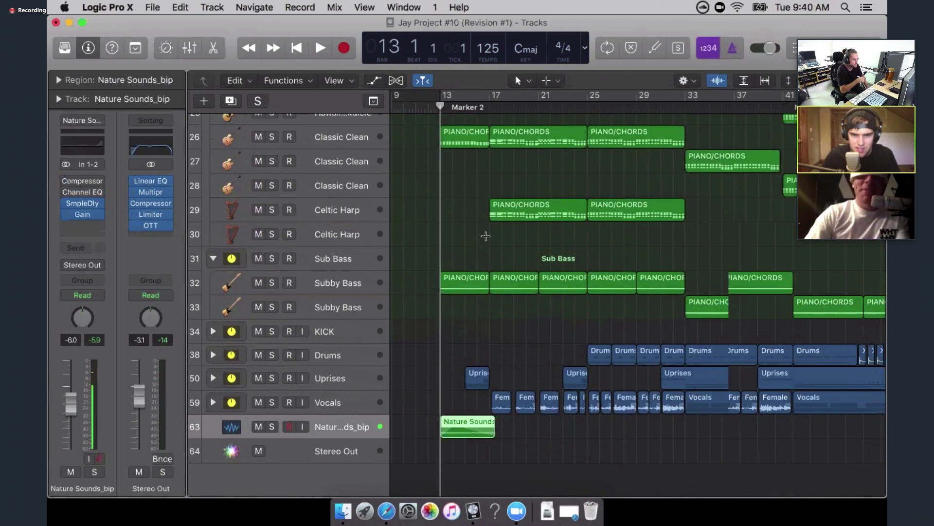
{"action": "key", "text": "super+Right"}
{"action": "key", "text": "super+Right"}
{"action": "key", "text": "super+Right"}
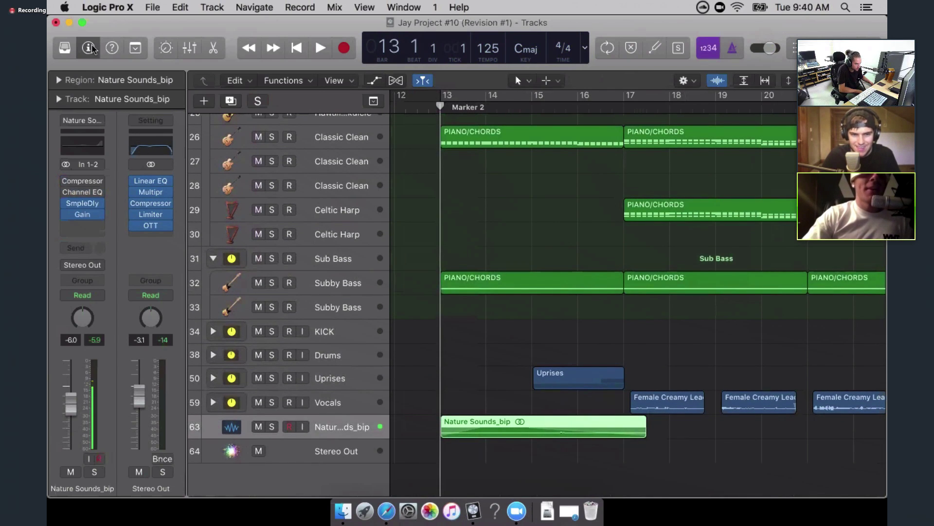
{"action": "left_click", "coordinate": [272, 426]}
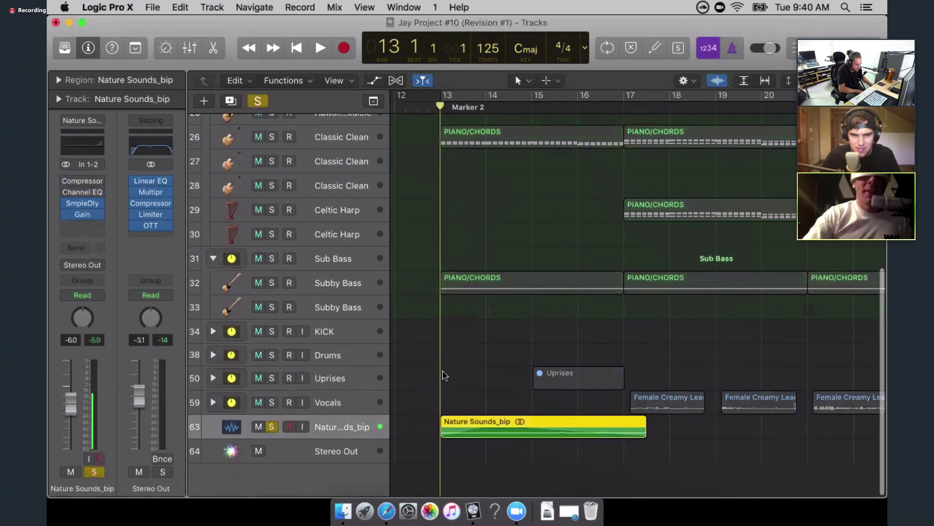
{"action": "scroll", "coordinate": [444, 373], "scroll_direction": "right", "scroll_amount": 3}
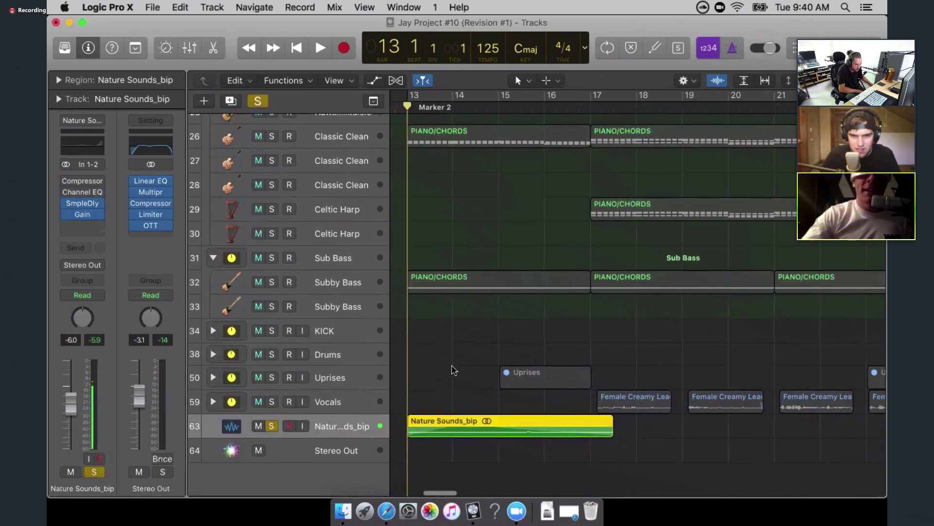
{"action": "scroll", "coordinate": [453, 370], "scroll_direction": "left", "scroll_amount": 3}
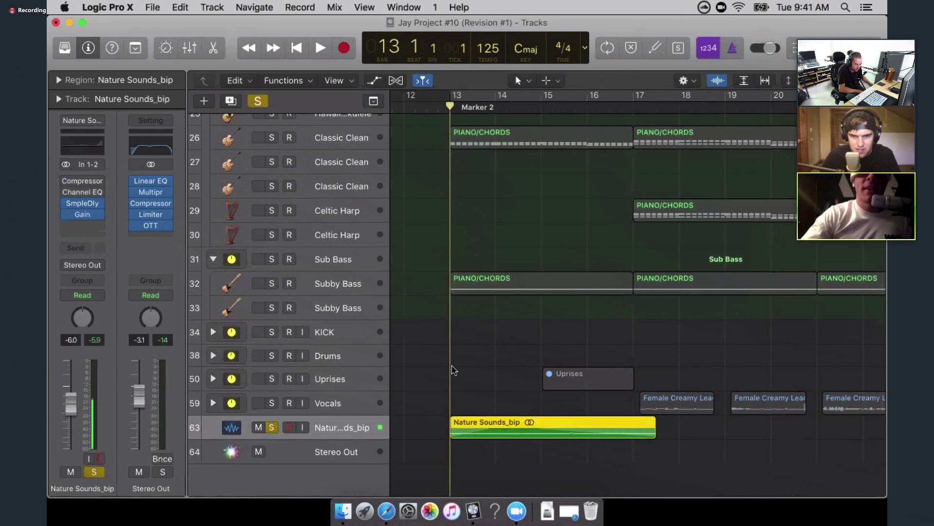
Play the soloed Nature Sounds_bip region from bar 13, unsolo the track during playback to hear it in the full mix, and stop near bar 17
{"action": "key", "text": "space"}
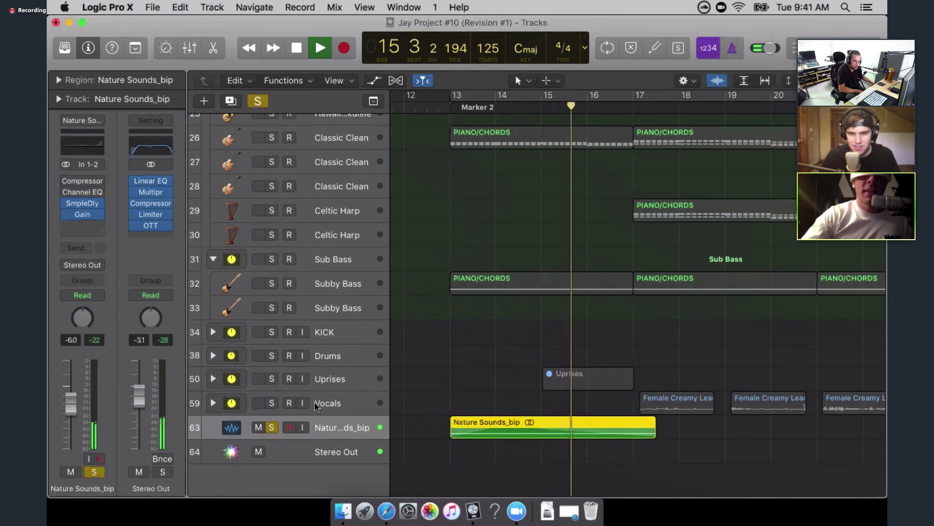
{"action": "key", "text": "s"}
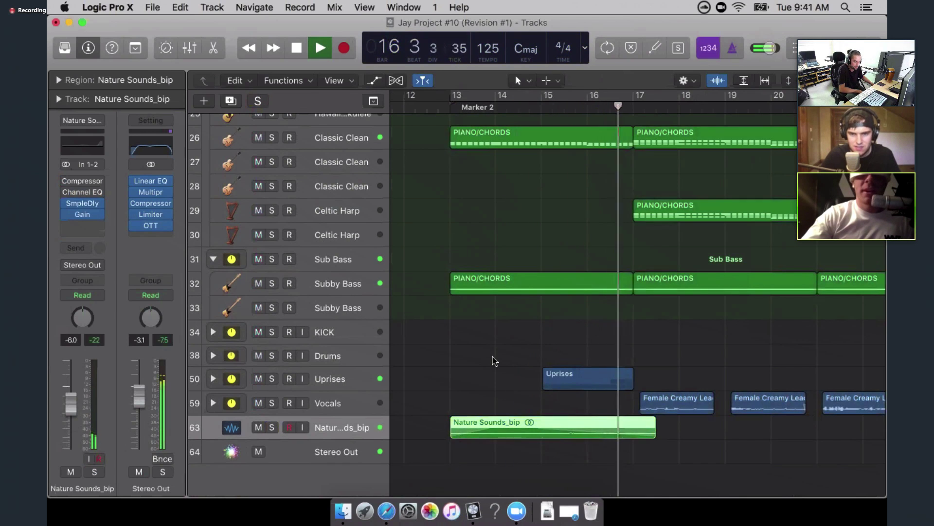
{"action": "key", "text": "space"}
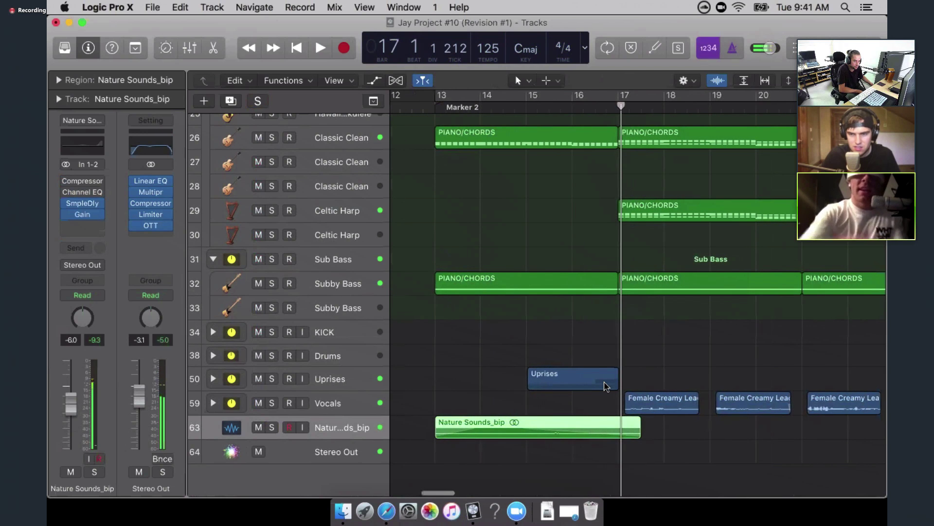
Shrink the timeline view to show the whole track list and collapse the Guitars and Sub Bass stacks
{"action": "key", "text": "super+Left"}
{"action": "key", "text": "super+Left"}
{"action": "key", "text": "super+Left"}
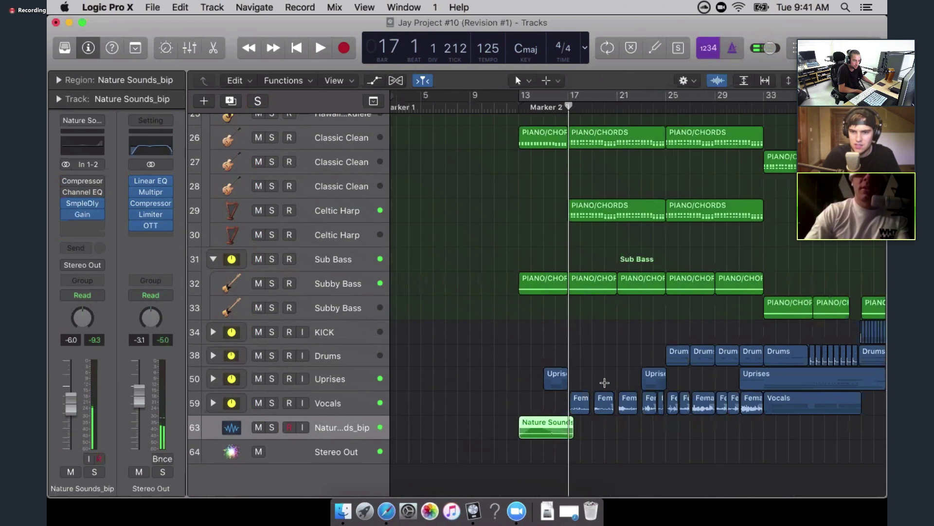
{"action": "key", "text": "super+Up"}
{"action": "key", "text": "super+Left"}
{"action": "scroll", "coordinate": [482, 340], "scroll_direction": "up", "scroll_amount": 5}
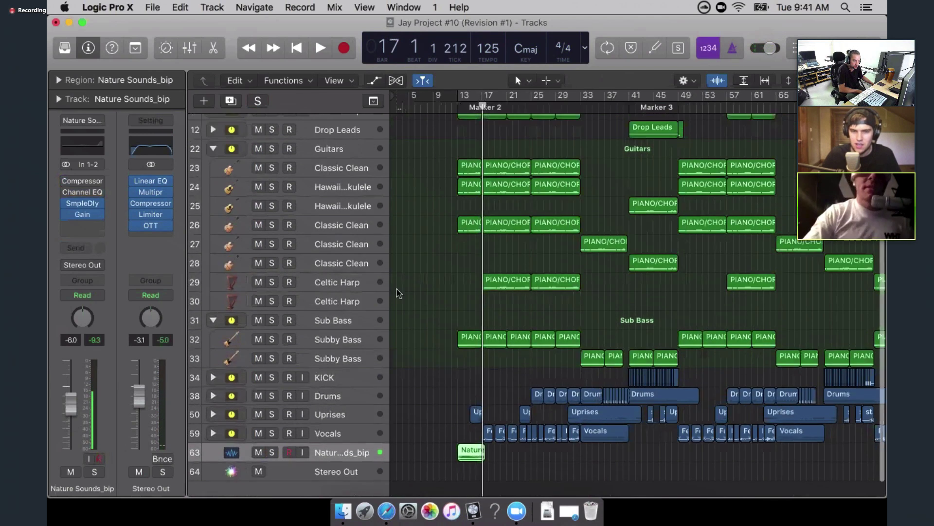
{"action": "left_click", "coordinate": [214, 224]}
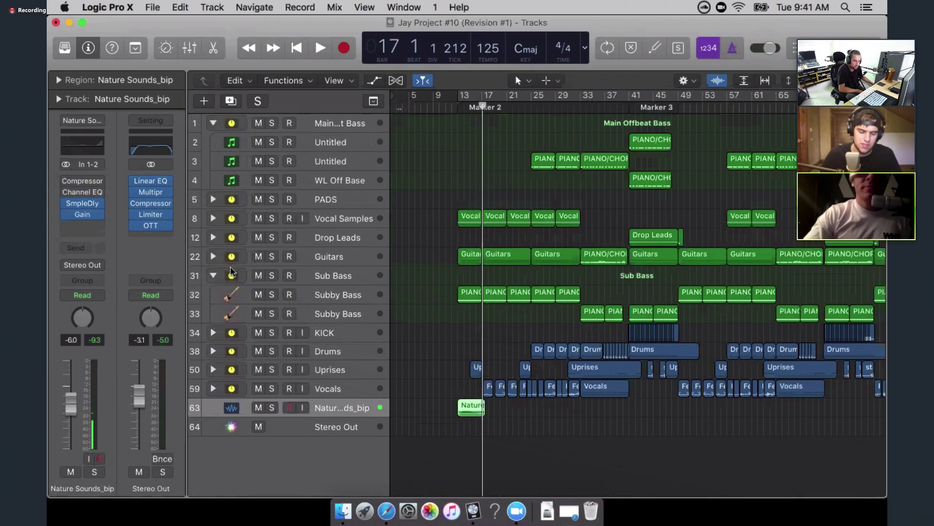
{"action": "left_click", "coordinate": [213, 275]}
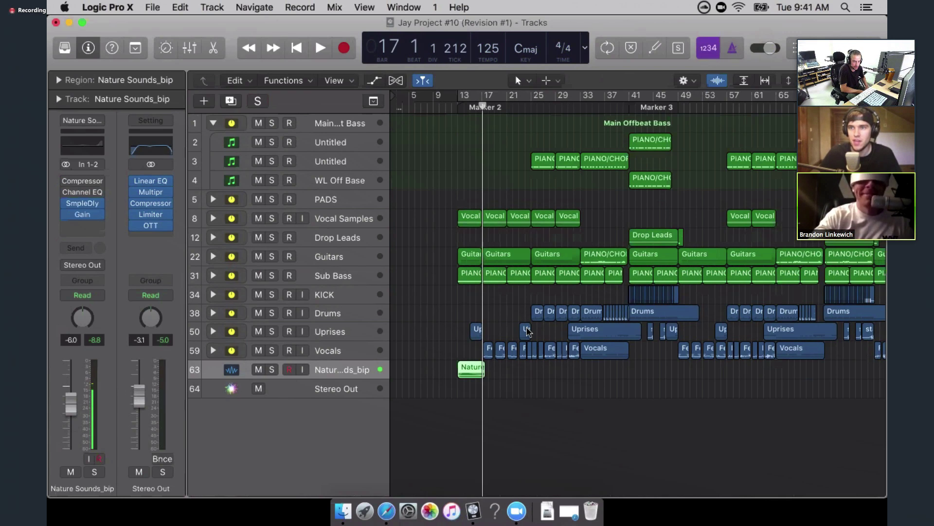
Look along the arrangement to its ending after bar 117 and expand the Drums stack
{"action": "scroll", "coordinate": [527, 332], "scroll_direction": "right", "scroll_amount": 1}
{"action": "scroll", "coordinate": [527, 331], "scroll_direction": "right", "scroll_amount": 5}
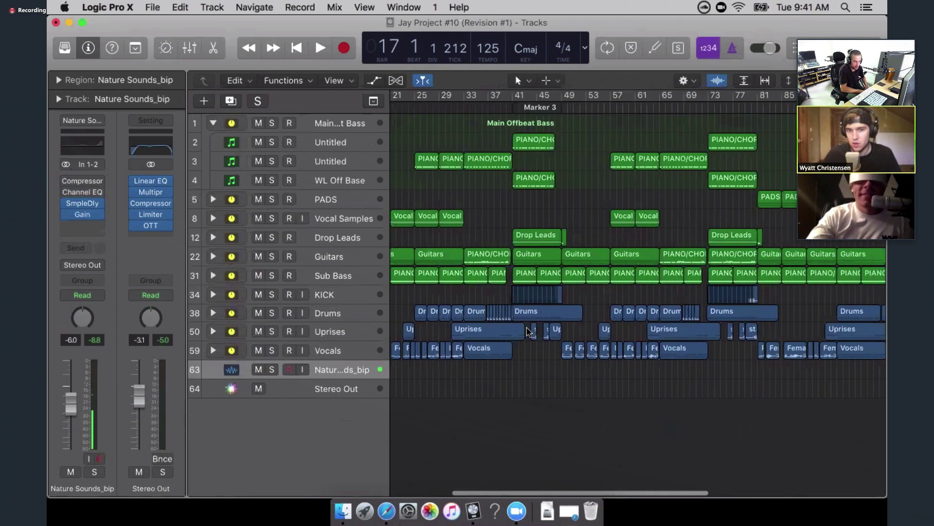
{"action": "scroll", "coordinate": [527, 331], "scroll_direction": "left", "scroll_amount": 3}
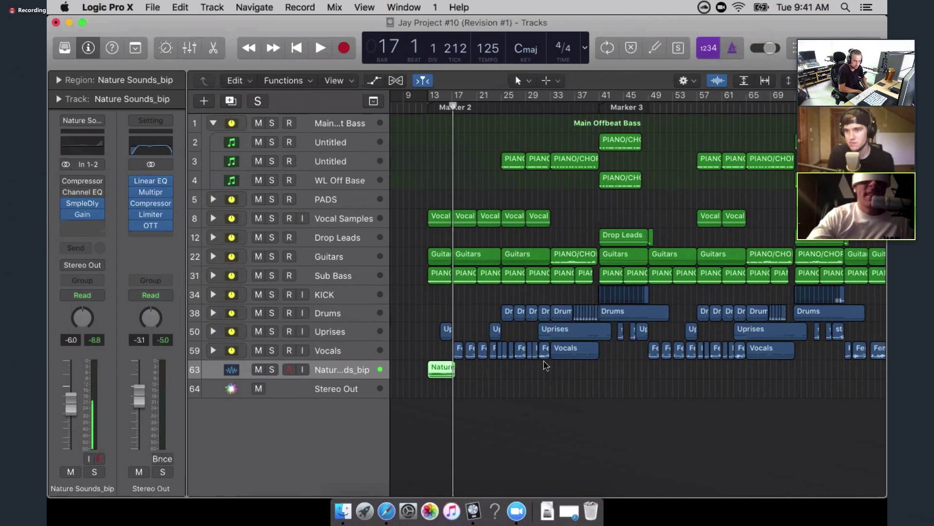
{"action": "scroll", "coordinate": [545, 365], "scroll_direction": "right", "scroll_amount": 15}
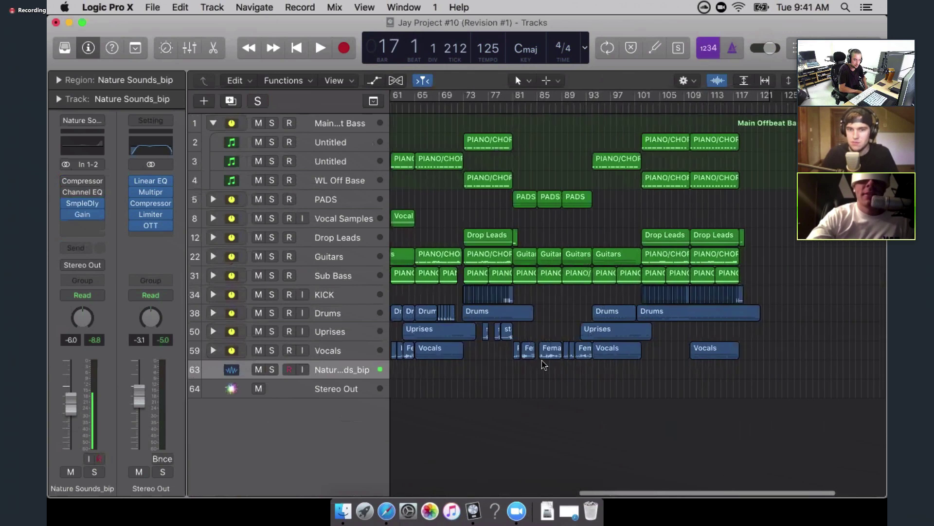
{"action": "scroll", "coordinate": [543, 364], "scroll_direction": "right", "scroll_amount": 5}
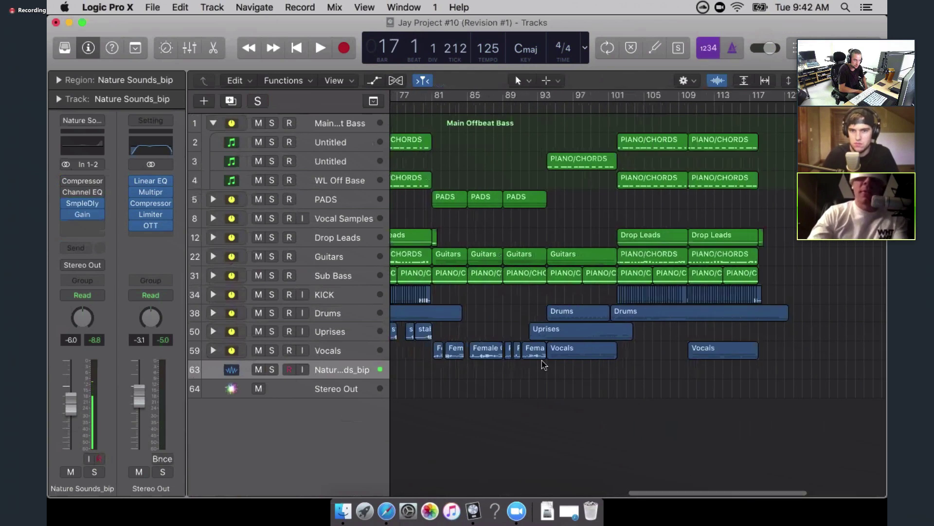
{"action": "scroll", "coordinate": [543, 364], "scroll_direction": "right", "scroll_amount": 5}
{"action": "left_click", "coordinate": [213, 313]}
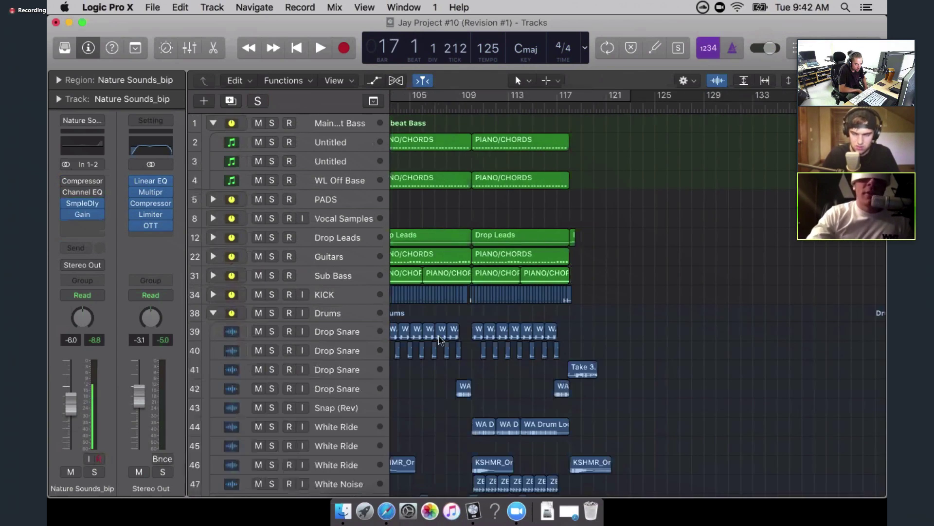
Place the playhead at bar 118 and solo the Drop Snare track that holds the Take 3.16 region
{"action": "scroll", "coordinate": [533, 387], "scroll_direction": "down", "scroll_amount": 5}
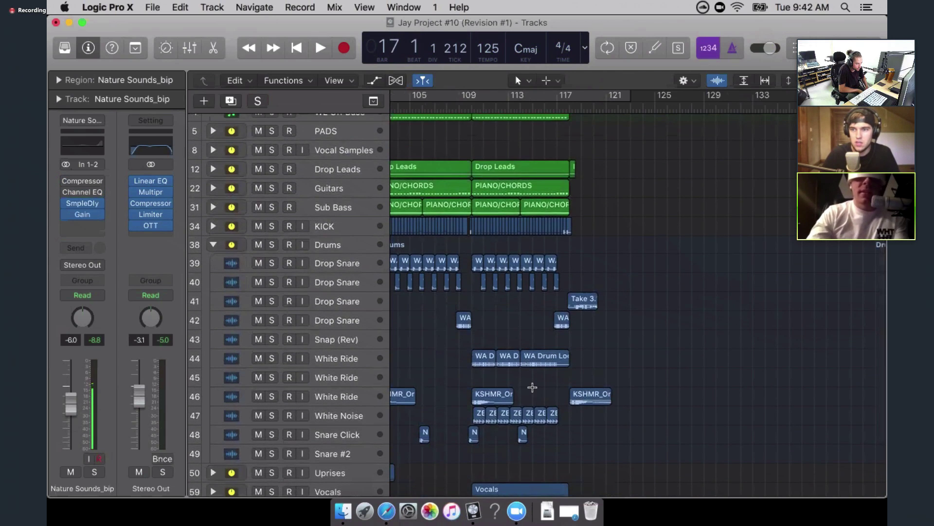
{"action": "scroll", "coordinate": [532, 387], "scroll_direction": "right", "scroll_amount": 5}
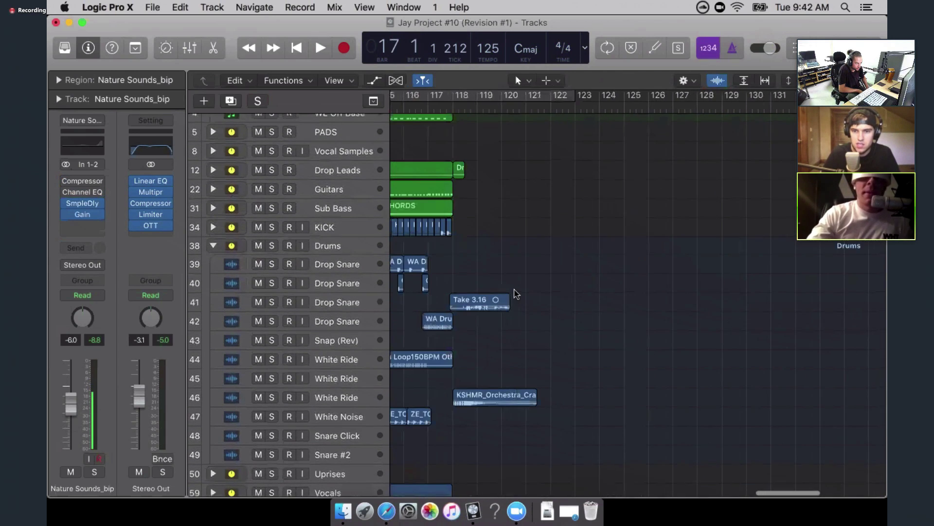
{"action": "scroll", "coordinate": [513, 147], "scroll_direction": "left", "scroll_amount": 1}
{"action": "left_click", "coordinate": [481, 108]}
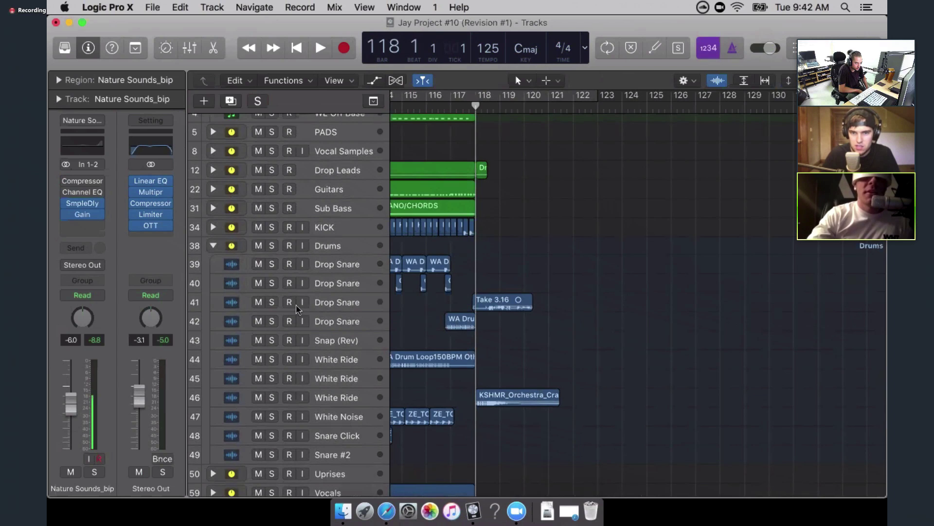
{"action": "left_click", "coordinate": [272, 302]}
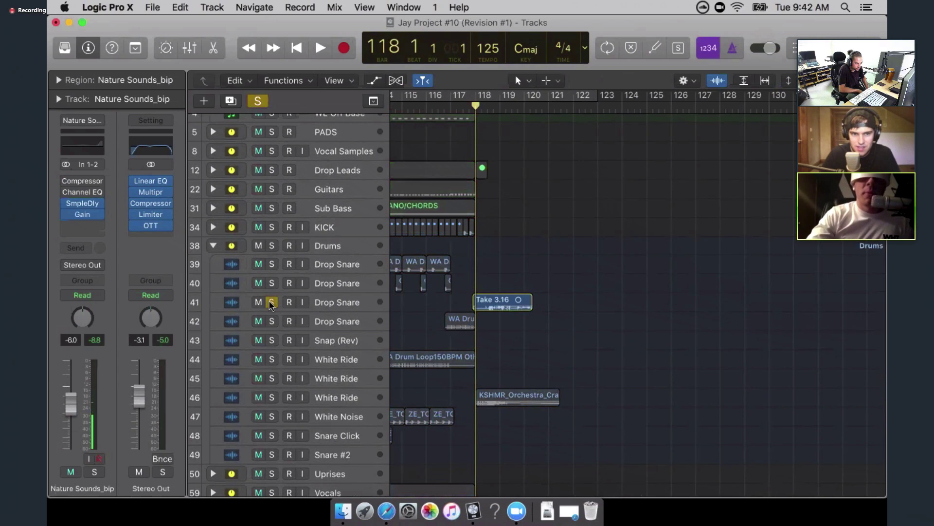
Extend the Take 3.16 region so it runs from just after bar 117 to about the middle of bar 129
{"action": "left_click", "coordinate": [531, 308]}
{"action": "left_click_drag", "start_coordinate": [530, 308], "coordinate": [711, 308]}
{"action": "scroll", "coordinate": [631, 318], "scroll_direction": "right", "scroll_amount": 1}
{"action": "scroll", "coordinate": [631, 318], "scroll_direction": "right", "scroll_amount": 2}
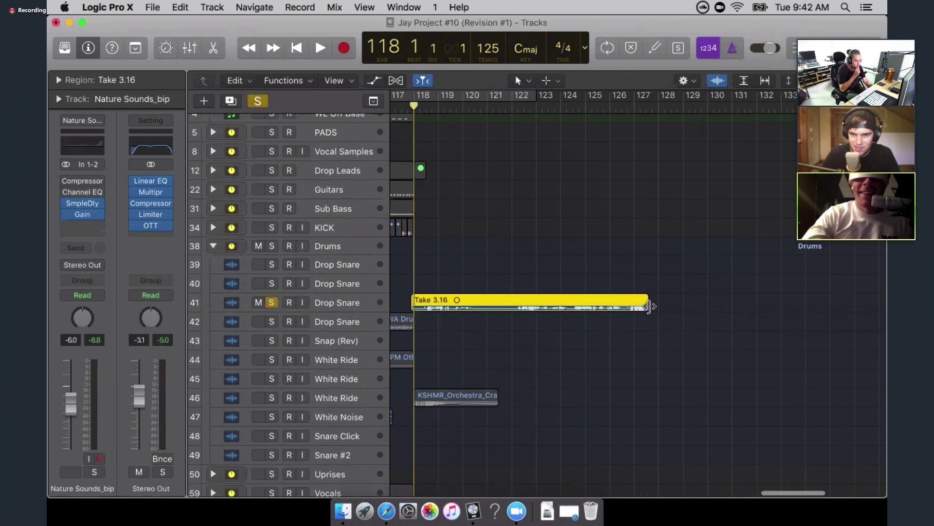
{"action": "left_click_drag", "start_coordinate": [650, 307], "coordinate": [697, 307]}
{"action": "scroll", "coordinate": [468, 319], "scroll_direction": "left", "scroll_amount": 2}
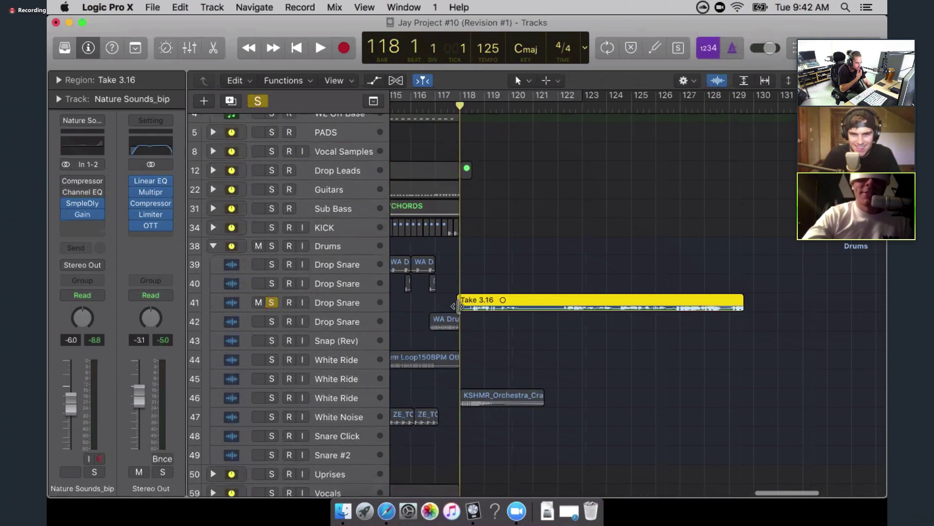
{"action": "left_click_drag", "start_coordinate": [459, 306], "coordinate": [438, 308]}
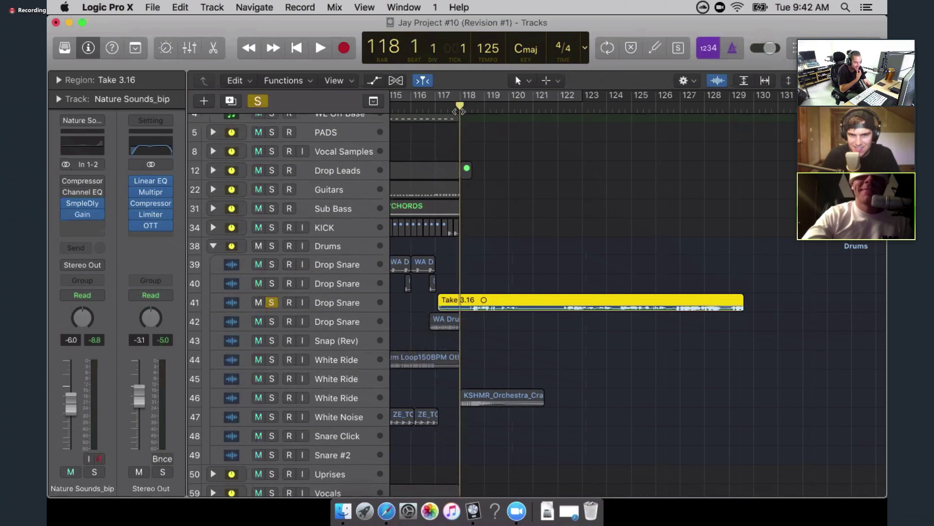
Play the soloed Take 3.16 region from bar 117 and stop in bar 124
{"action": "left_click", "coordinate": [434, 107]}
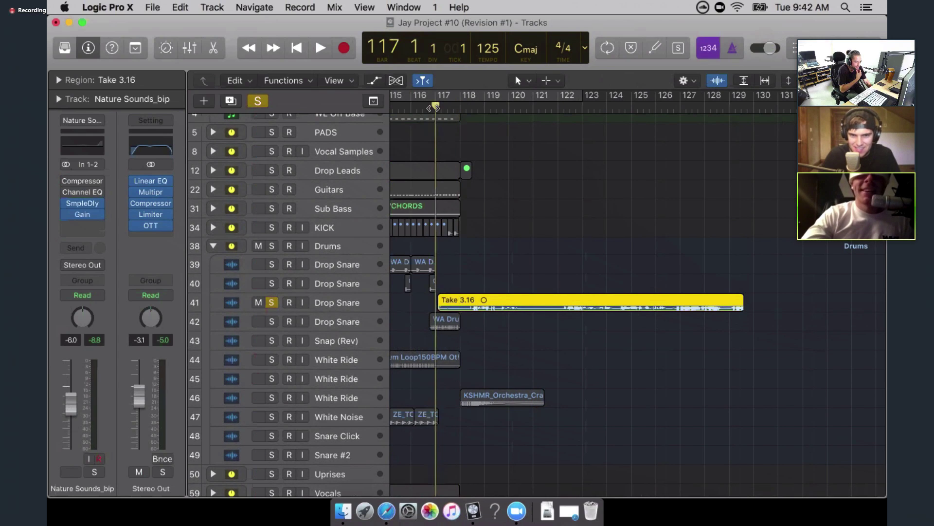
{"action": "key", "text": "space"}
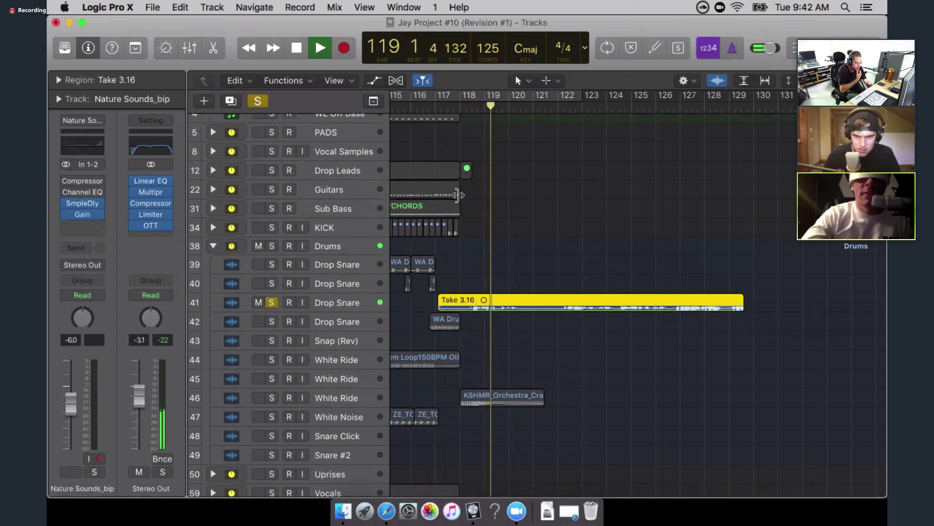
{"action": "scroll", "coordinate": [555, 239], "scroll_direction": "right", "scroll_amount": 2}
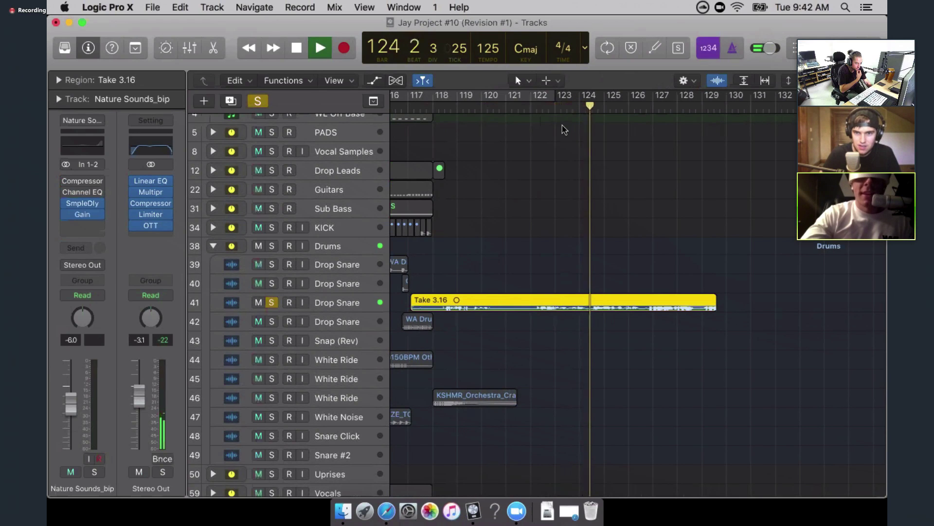
{"action": "key", "text": "space"}
Shorten the end of the Take 3.16 region to just before bar 121
{"action": "scroll", "coordinate": [710, 381], "scroll_direction": "right", "scroll_amount": 2}
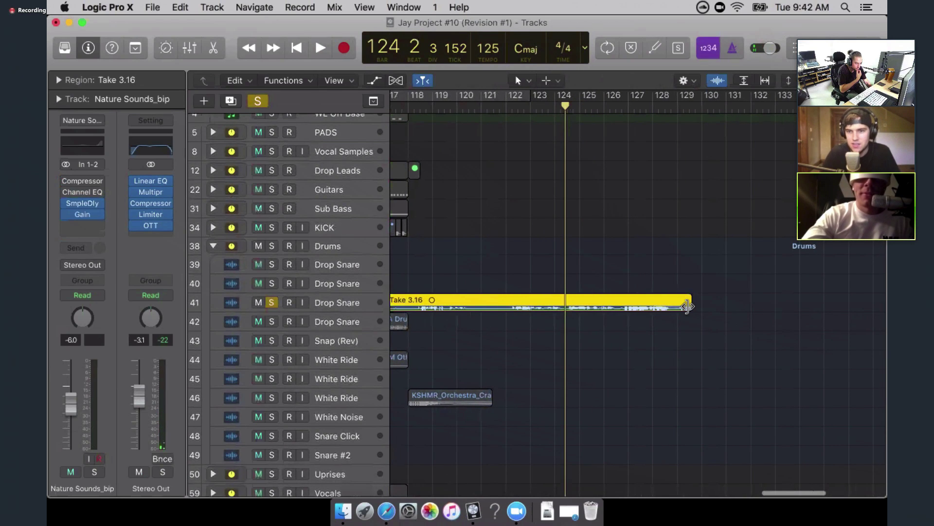
{"action": "left_click_drag", "start_coordinate": [686, 306], "coordinate": [474, 323]}
{"action": "scroll", "coordinate": [511, 317], "scroll_direction": "left", "scroll_amount": 5}
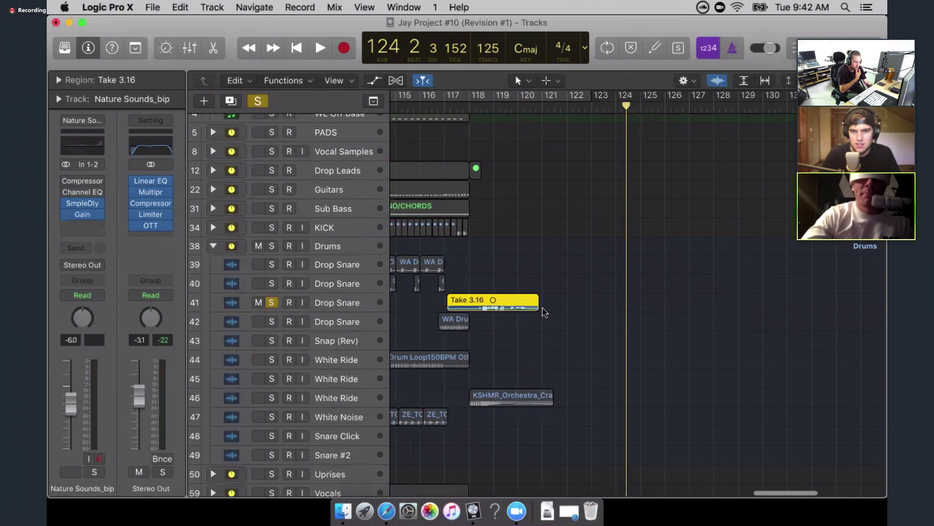
{"action": "scroll", "coordinate": [544, 311], "scroll_direction": "left", "scroll_amount": 3}
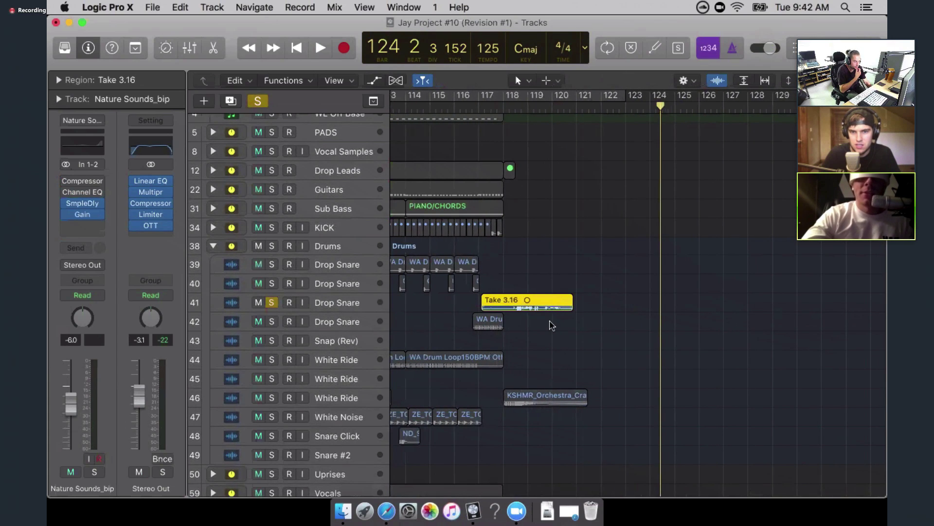
Clear the Drop Snare solo and play the song's ending from bar 117 in the full mix, stopping in bar 120
{"action": "key", "text": "ctrl+s"}
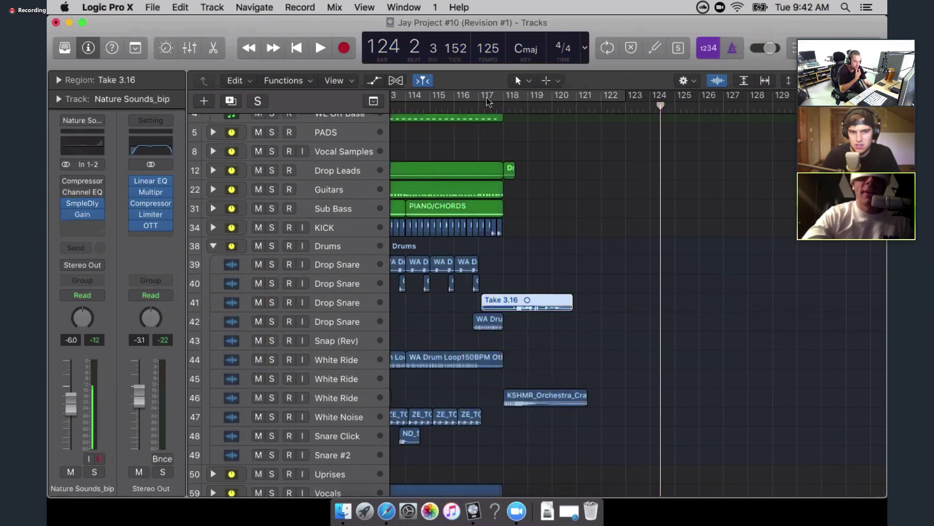
{"action": "left_click", "coordinate": [478, 107]}
{"action": "key", "text": "space"}
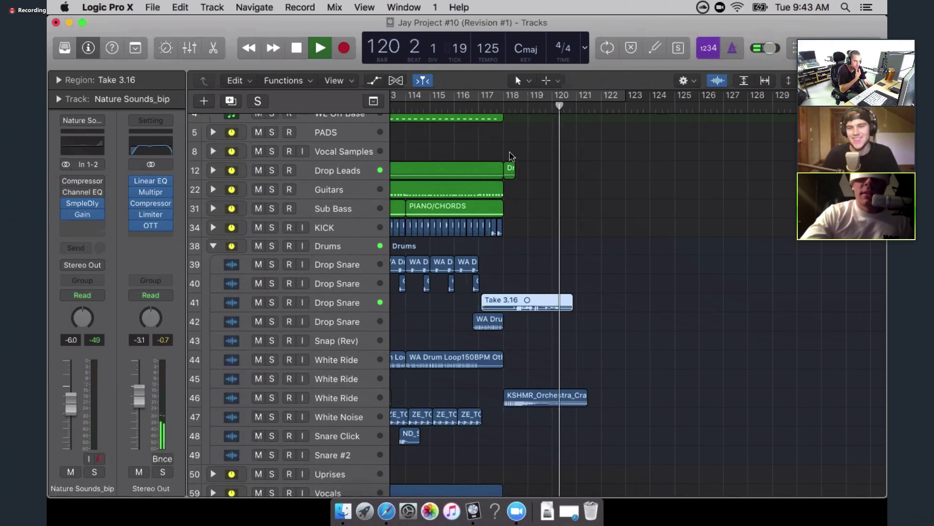
{"action": "key", "text": "space"}
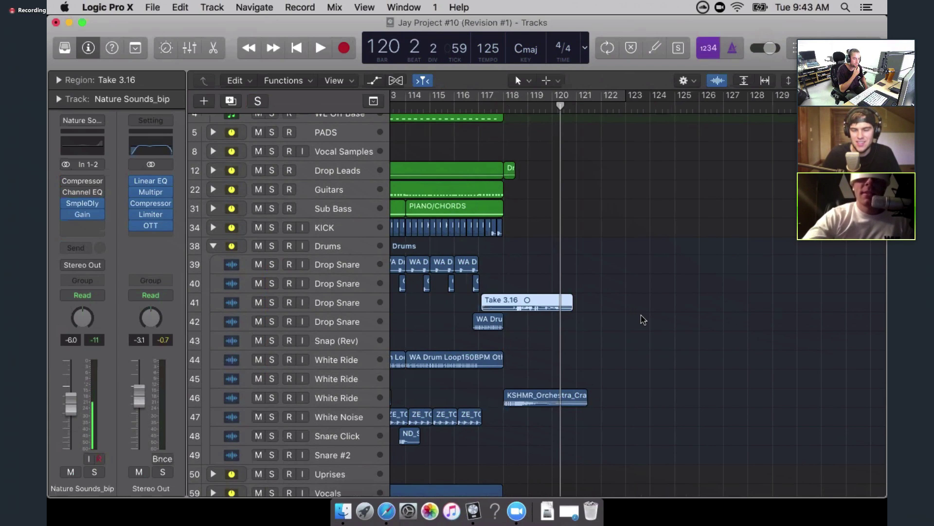
Collapse and reopen the Drums stack to inspect its tracks, and place the playhead at bar 118
{"action": "scroll", "coordinate": [643, 320], "scroll_direction": "up", "scroll_amount": 3}
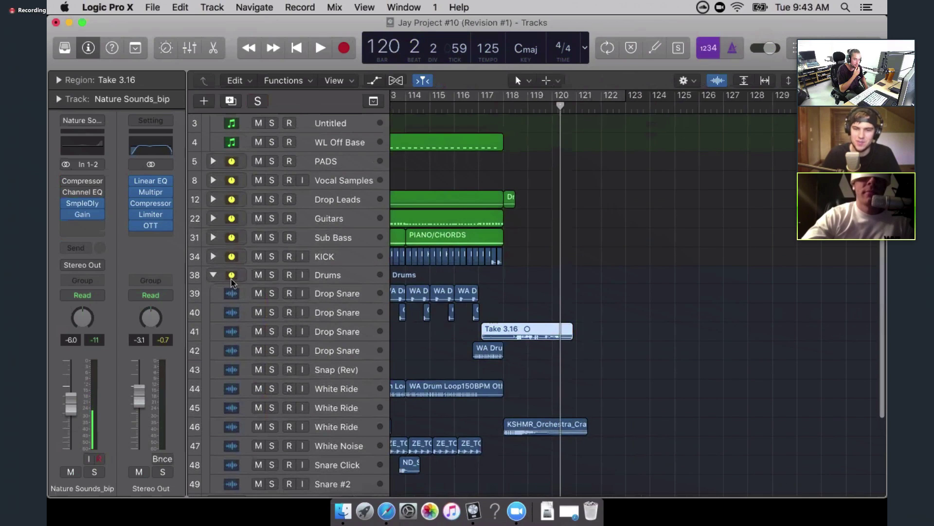
{"action": "left_click", "coordinate": [214, 274]}
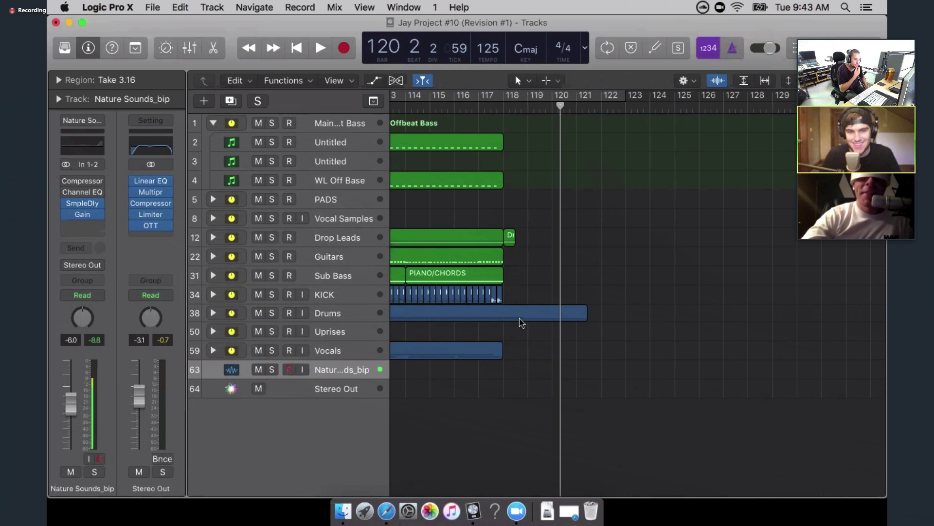
{"action": "left_click", "coordinate": [214, 314]}
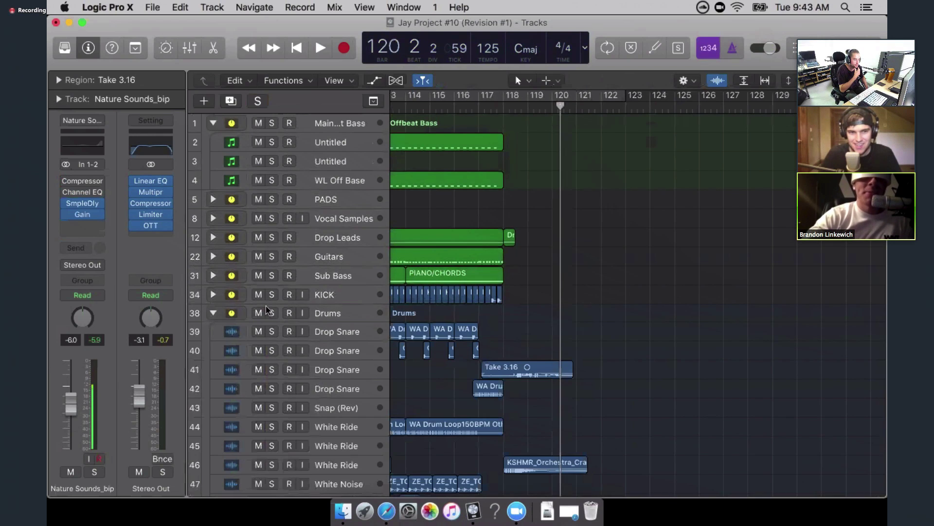
{"action": "scroll", "coordinate": [613, 371], "scroll_direction": "down", "scroll_amount": 1}
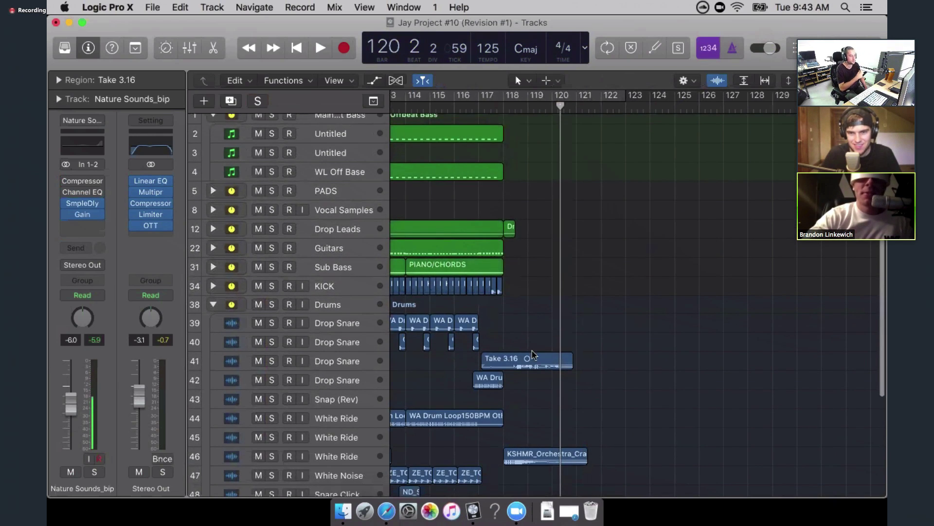
{"action": "scroll", "coordinate": [535, 219], "scroll_direction": "down", "scroll_amount": 4}
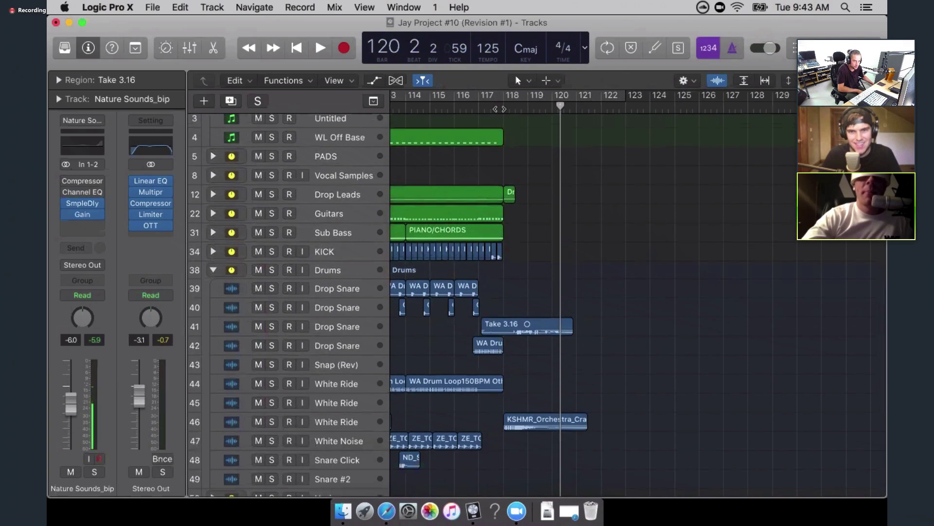
{"action": "left_click", "coordinate": [499, 99]}
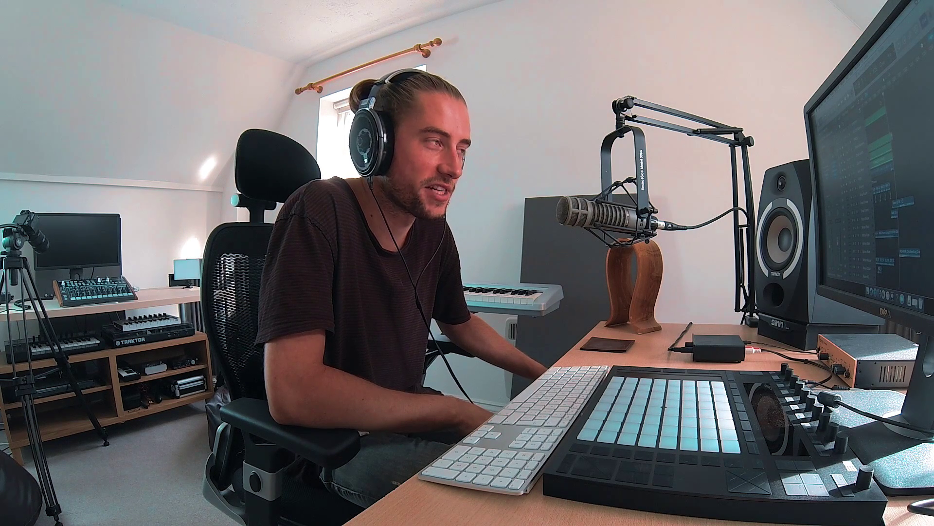
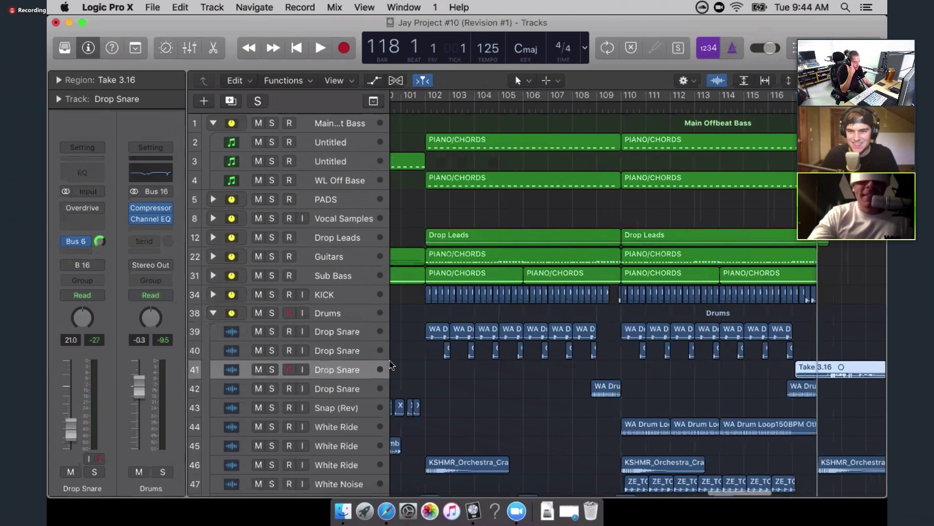
Collapse the Drums stack and place the playhead at bar 40, just before the first drop
{"action": "scroll", "coordinate": [588, 403], "scroll_direction": "left", "scroll_amount": 15}
{"action": "scroll", "coordinate": [589, 403], "scroll_direction": "right", "scroll_amount": 15}
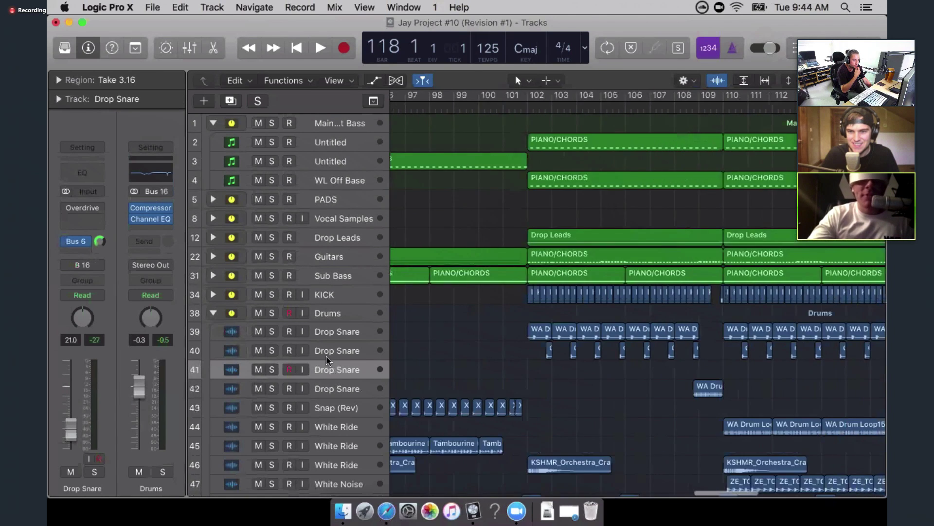
{"action": "left_click", "coordinate": [214, 312]}
{"action": "scroll", "coordinate": [540, 390], "scroll_direction": "right", "scroll_amount": 5}
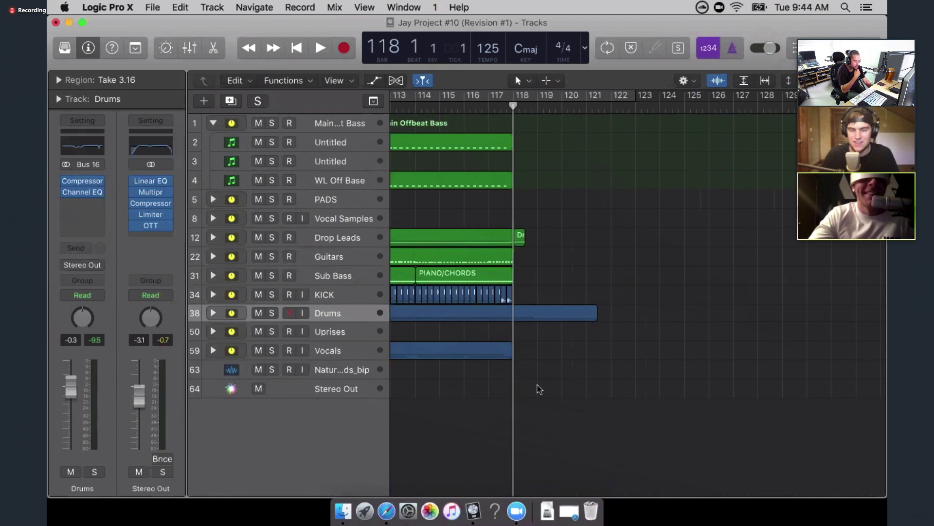
{"action": "scroll", "coordinate": [540, 389], "scroll_direction": "down", "scroll_amount": 6}
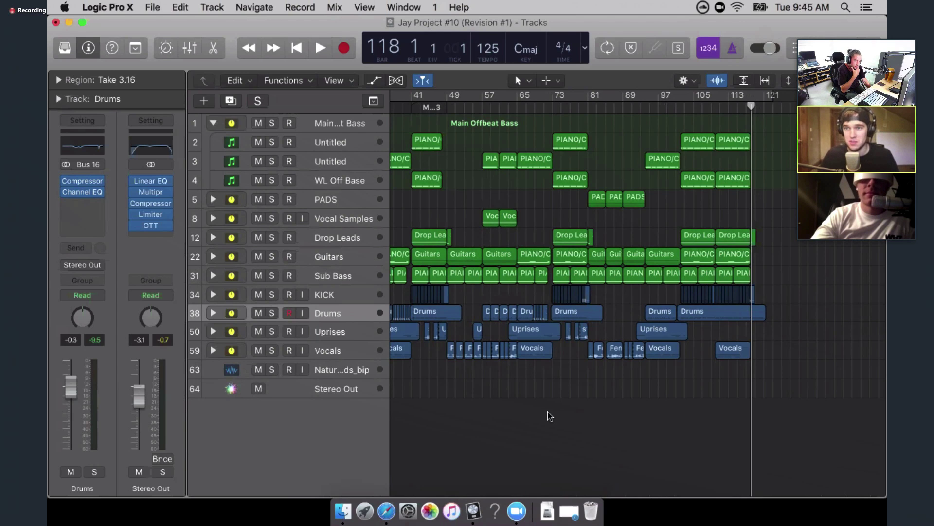
{"action": "scroll", "coordinate": [550, 416], "scroll_direction": "left", "scroll_amount": 3}
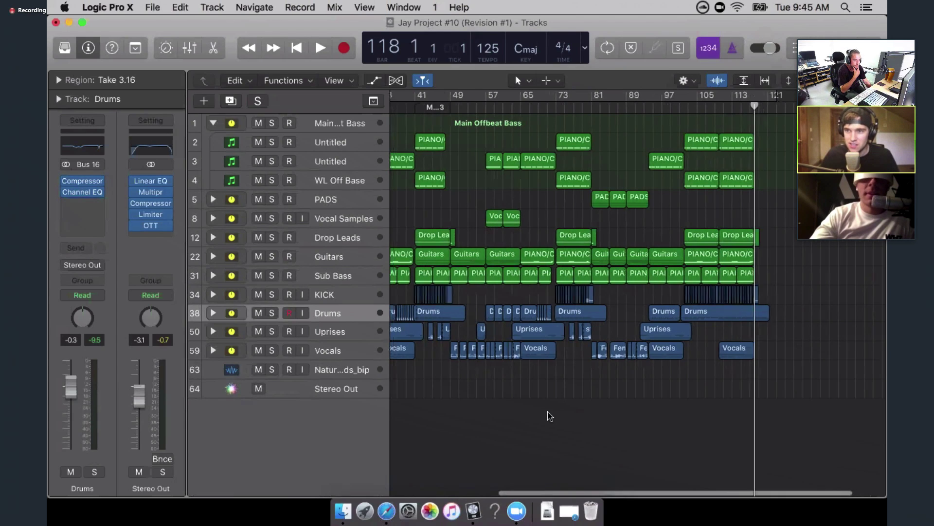
{"action": "scroll", "coordinate": [550, 416], "scroll_direction": "left", "scroll_amount": 6}
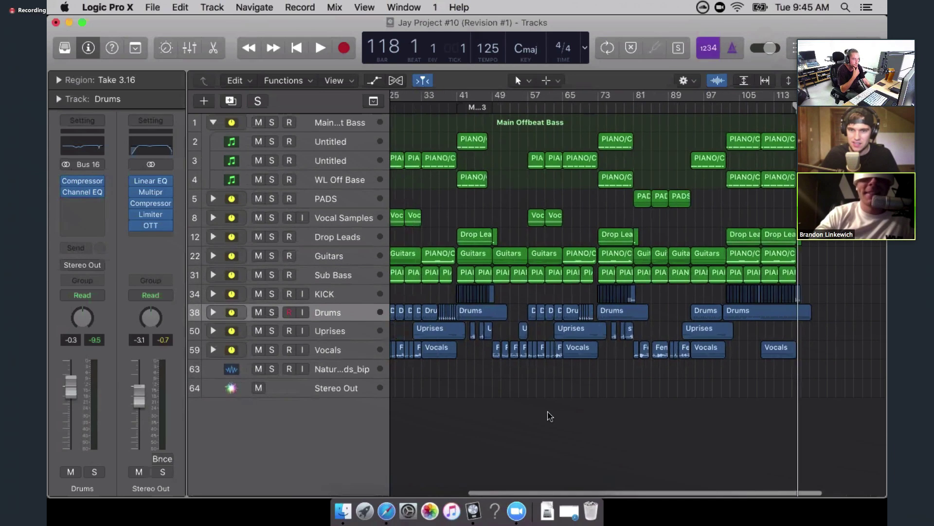
{"action": "scroll", "coordinate": [550, 416], "scroll_direction": "left", "scroll_amount": 3}
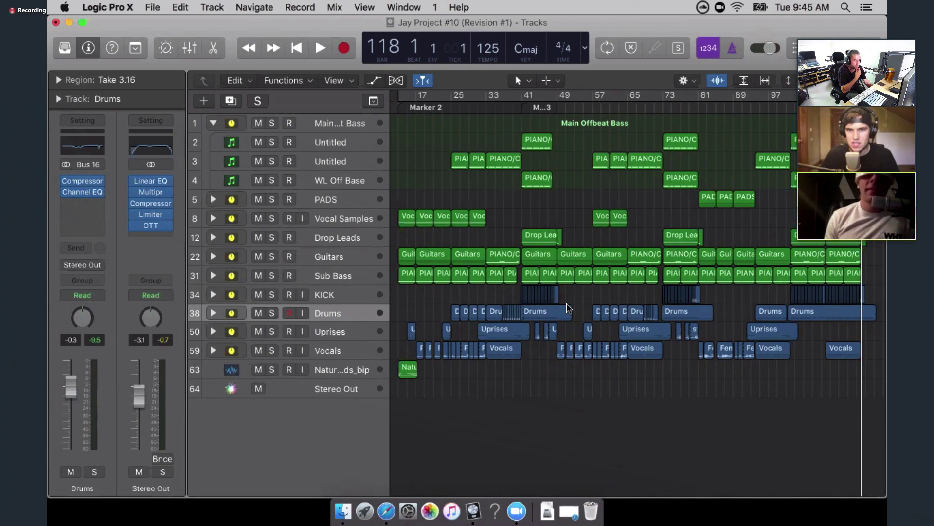
{"action": "left_click", "coordinate": [517, 110]}
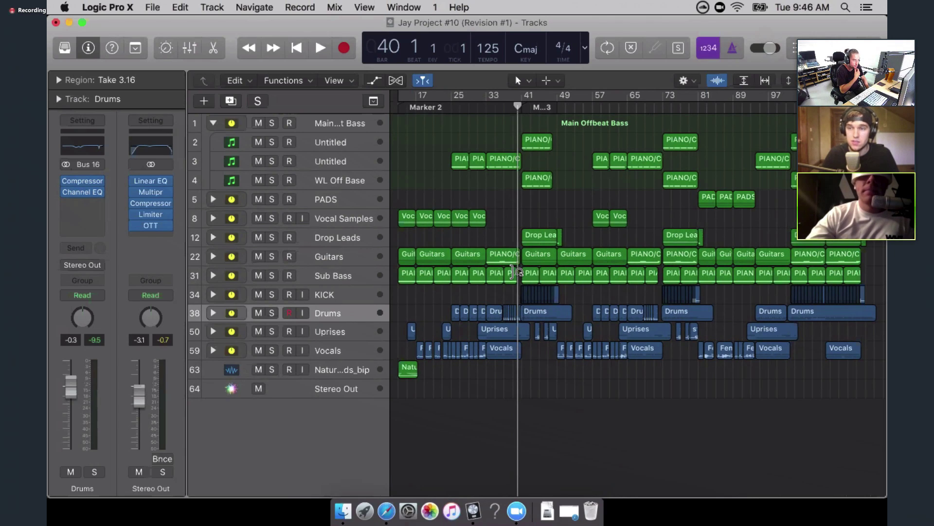
Open the Sub Bass stack to inspect its two Subby Bass tracks, and collapse it again
{"action": "scroll", "coordinate": [516, 272], "scroll_direction": "right", "scroll_amount": 1}
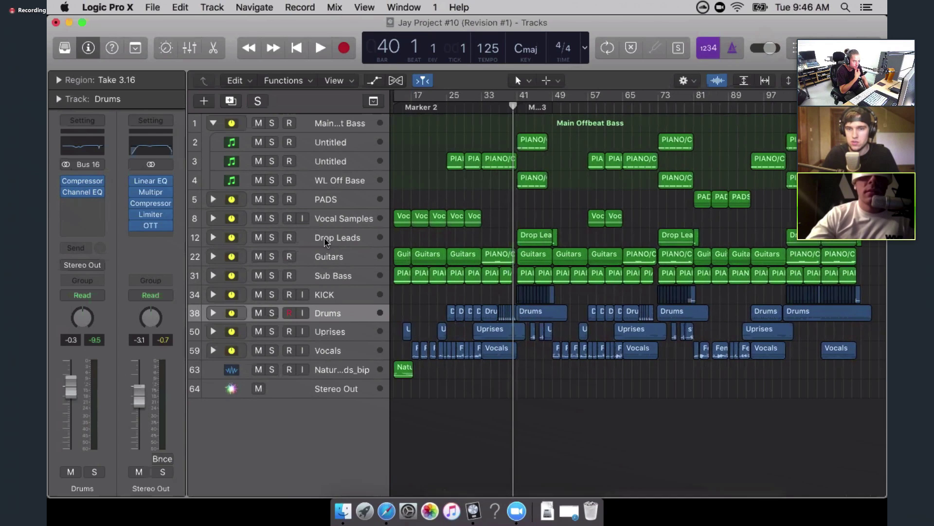
{"action": "left_click", "coordinate": [348, 276]}
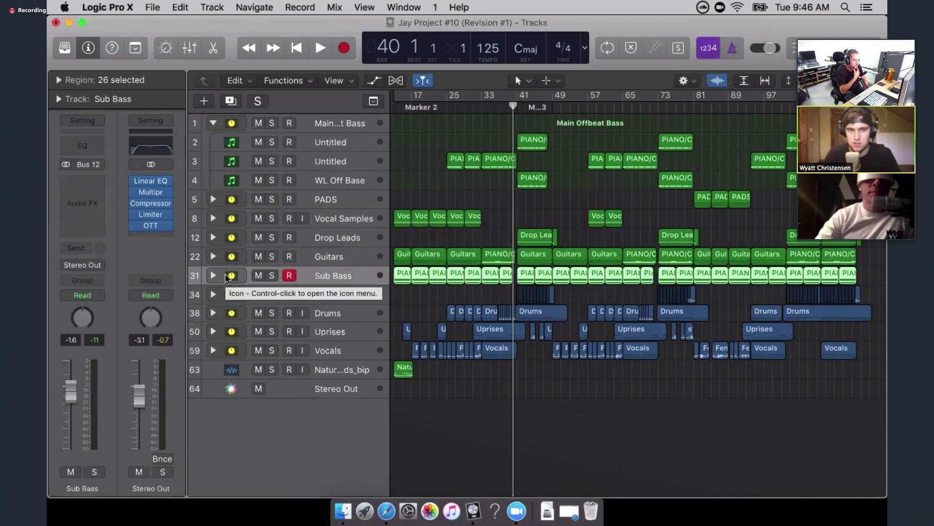
{"action": "left_click", "coordinate": [527, 401]}
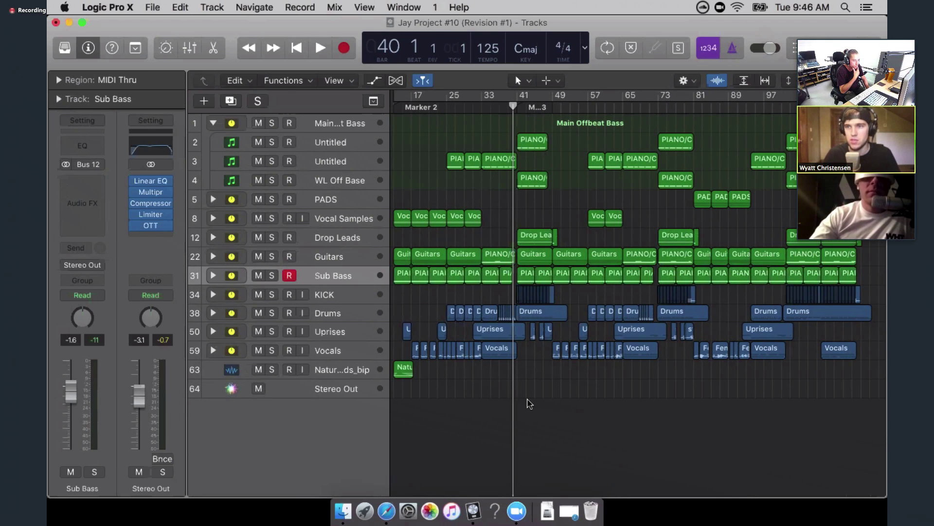
{"action": "left_click", "coordinate": [213, 276]}
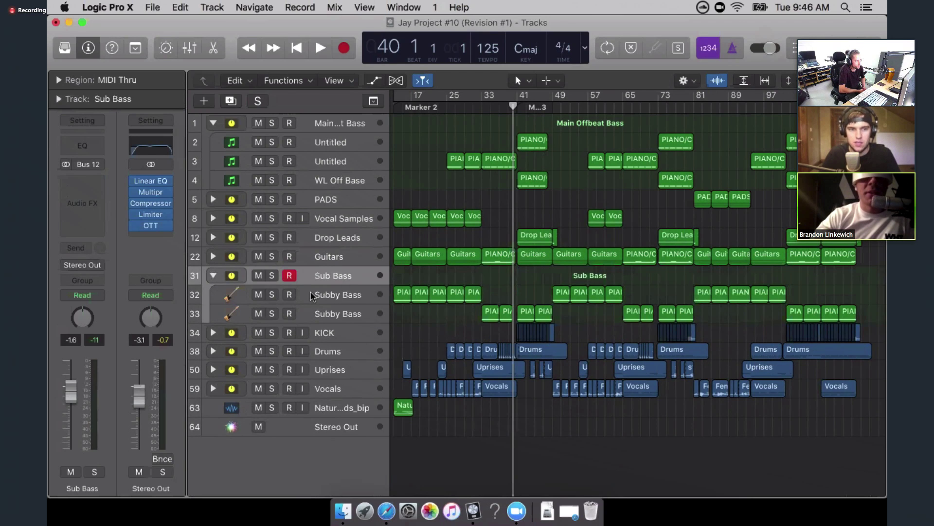
{"action": "left_click", "coordinate": [213, 276]}
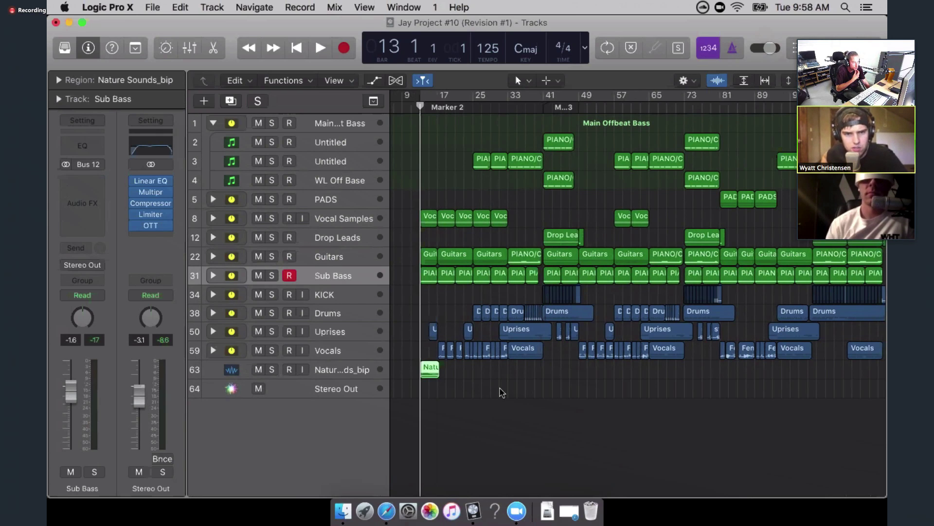
Open the Guitars stack in full-screen view and audition the soloed first Classic Clean track, track 23, from bar 13
{"action": "left_click", "coordinate": [213, 256]}
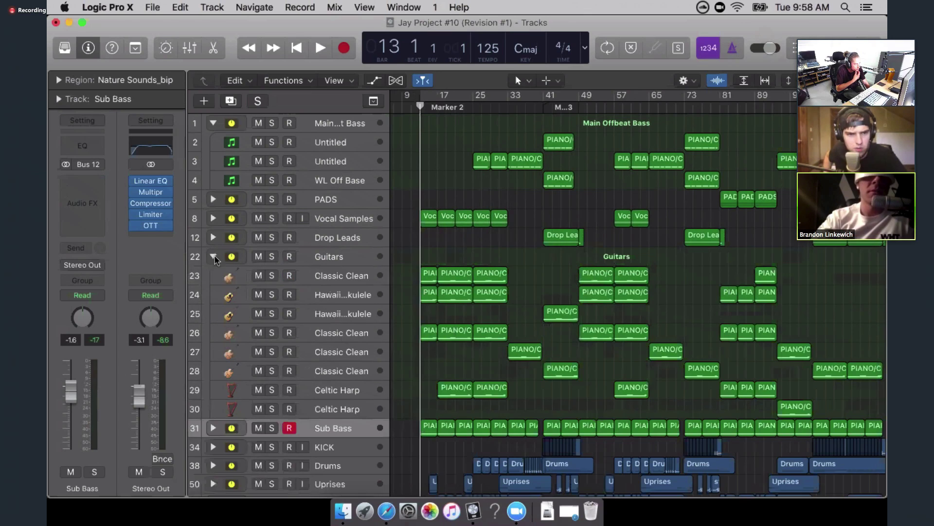
{"action": "key", "text": "super+Right"}
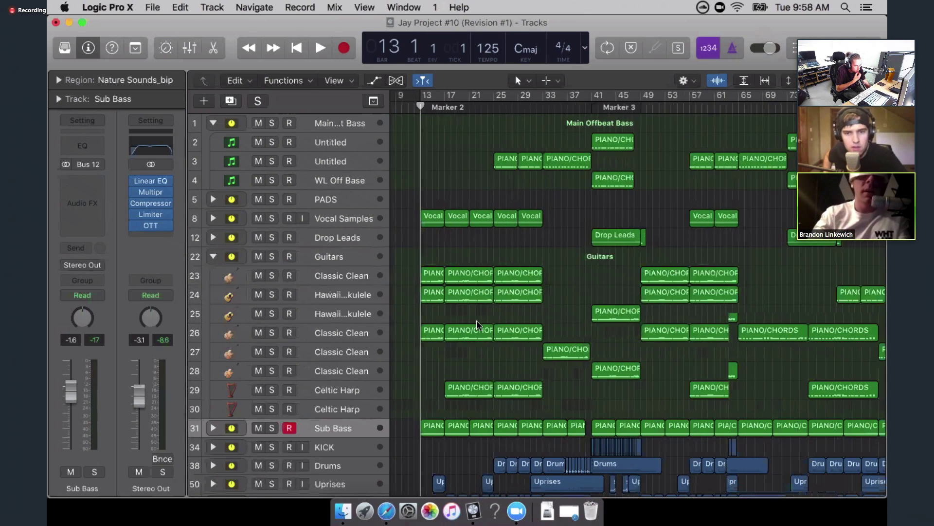
{"action": "left_click", "coordinate": [271, 276]}
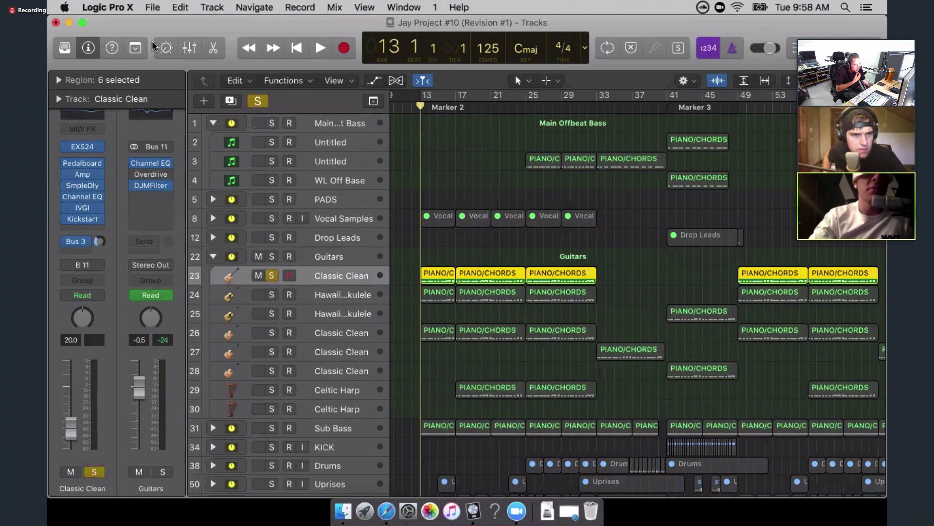
{"action": "left_click", "coordinate": [81, 21]}
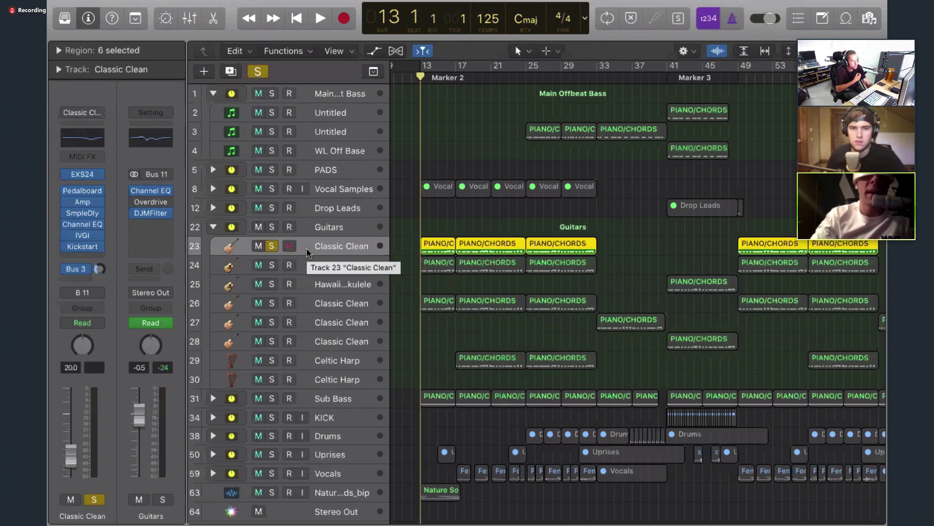
{"action": "key", "text": "space"}
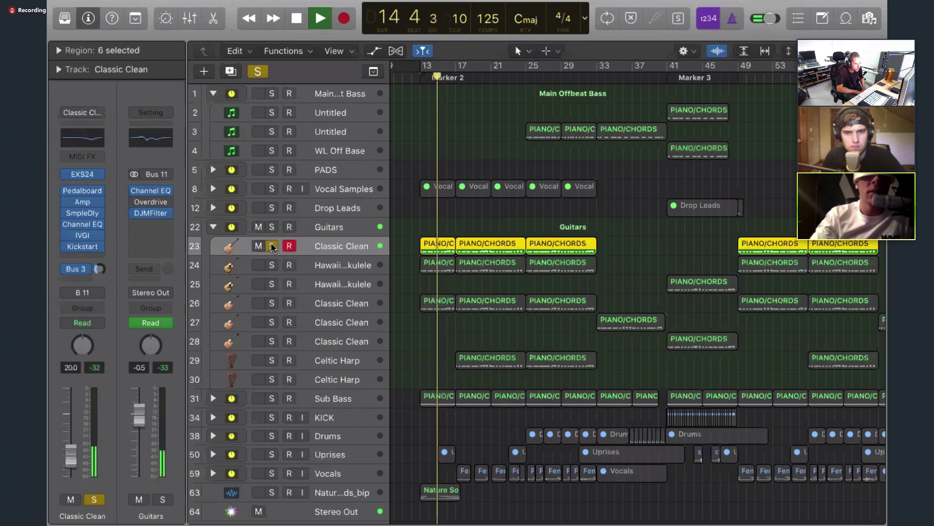
{"action": "key", "text": "space"}
Solo the ukulele on track 24 in place of track 23, play it from bar 13 into bar 14, and clear its solo
{"action": "left_click", "coordinate": [271, 265]}
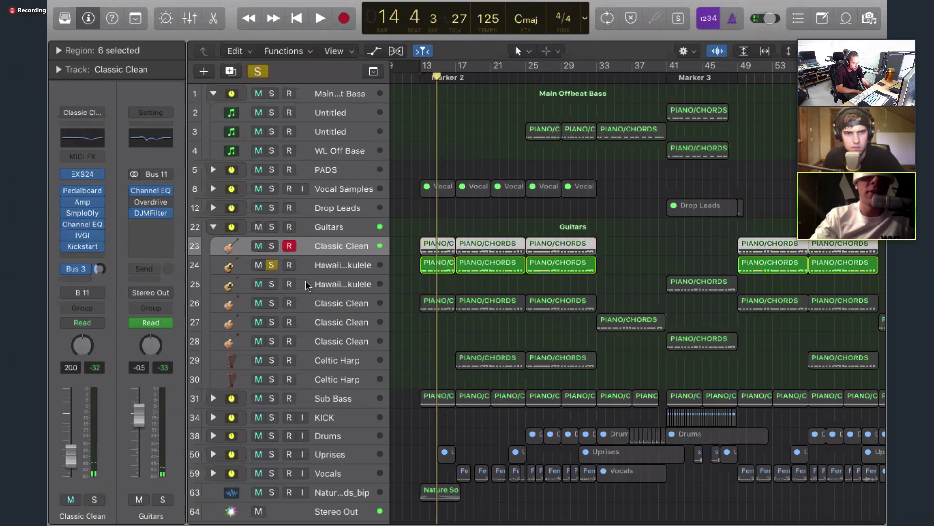
{"action": "left_click", "coordinate": [419, 78]}
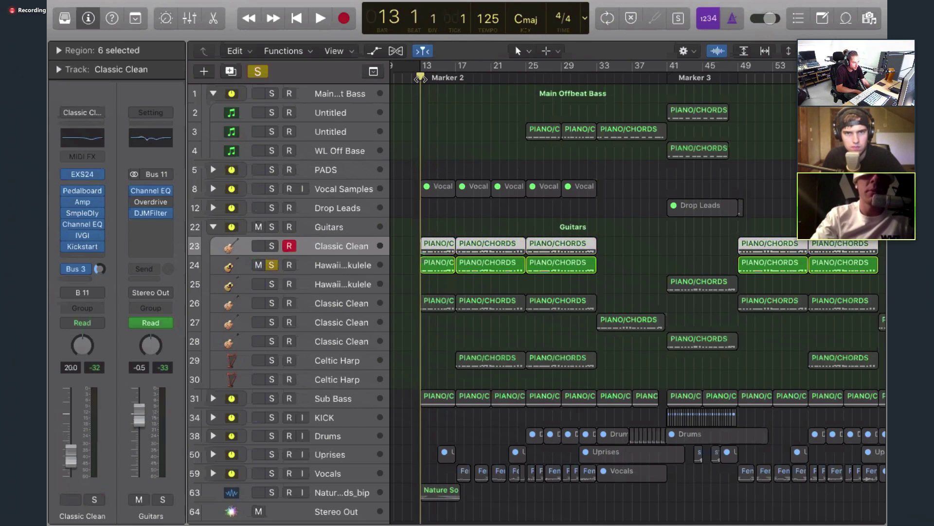
{"action": "key", "text": "space"}
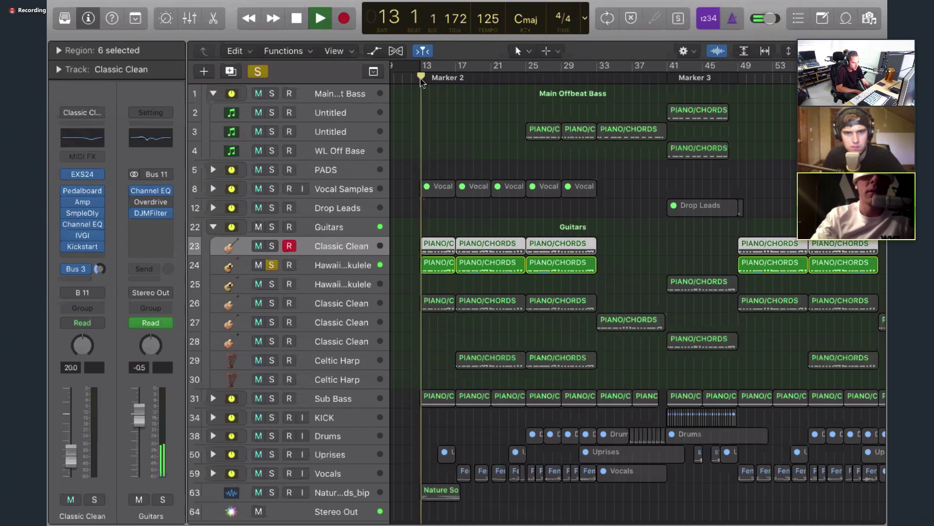
{"action": "key", "text": "space"}
{"action": "left_click", "coordinate": [273, 265]}
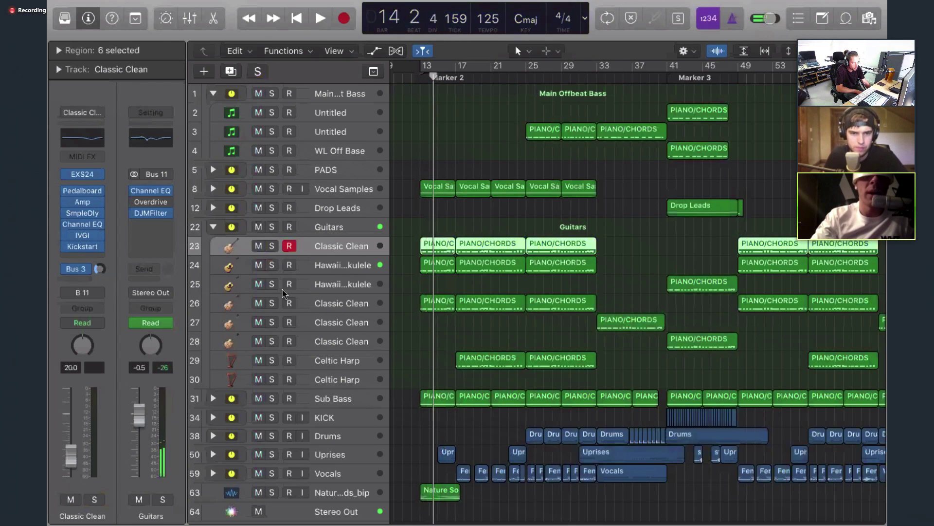
Solo the Classic Clean guitar on track 26, play from bar 13, clear the solo during playback and stop in bar 15
{"action": "left_click", "coordinate": [272, 302]}
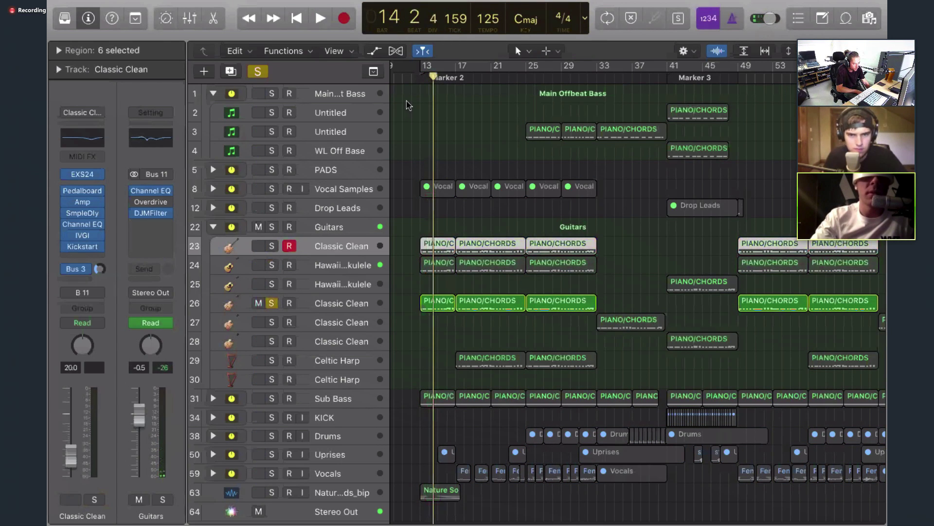
{"action": "left_click", "coordinate": [420, 77]}
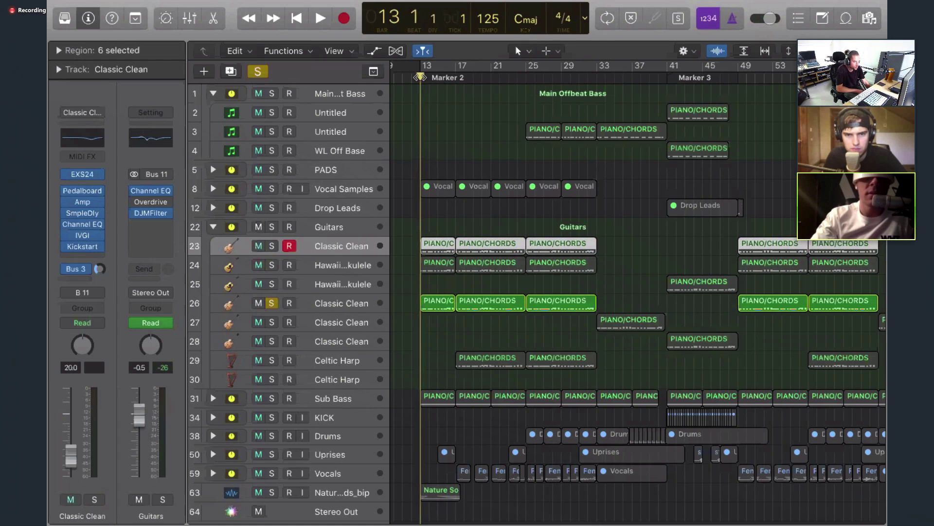
{"action": "key", "text": "space"}
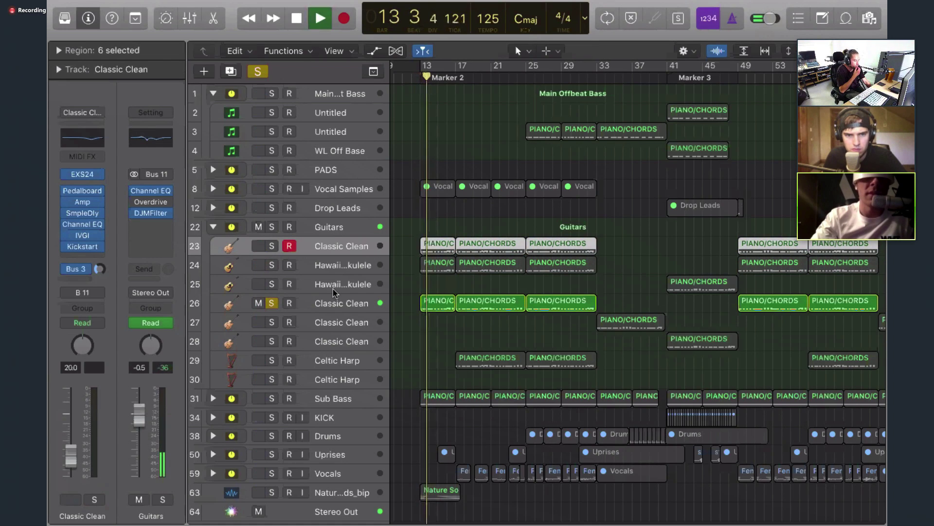
{"action": "left_click", "coordinate": [273, 303]}
{"action": "key", "text": "space"}
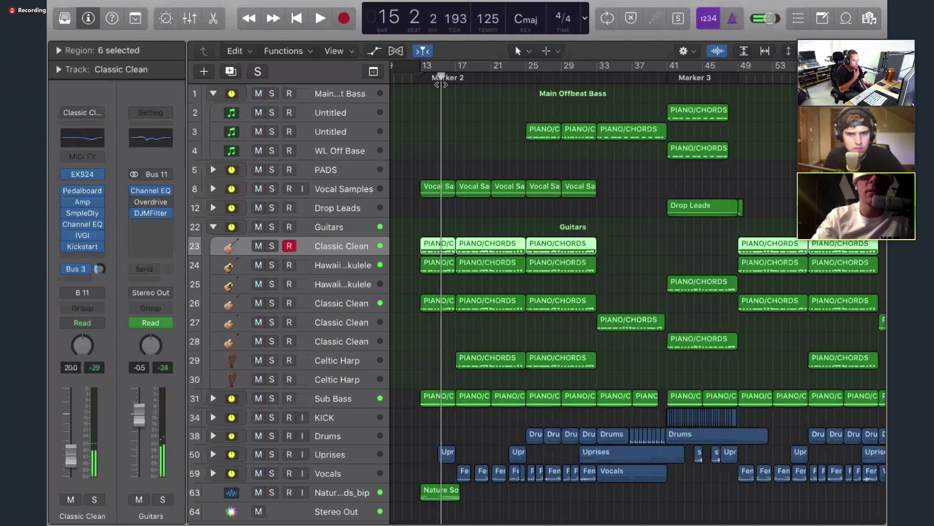
Solo the Celtic Harp on track 29, play from bar 17, clear the solo during playback and stop in bar 18
{"action": "left_click", "coordinate": [455, 77]}
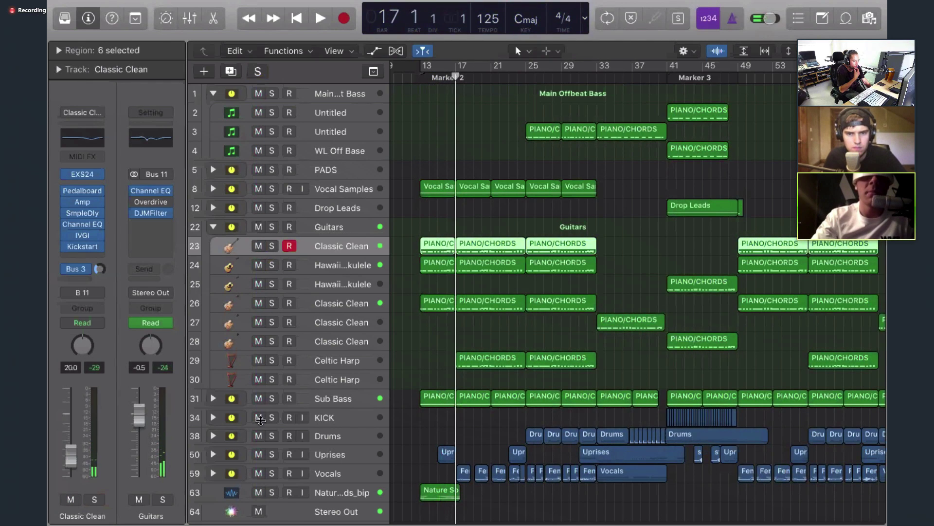
{"action": "left_click", "coordinate": [272, 360]}
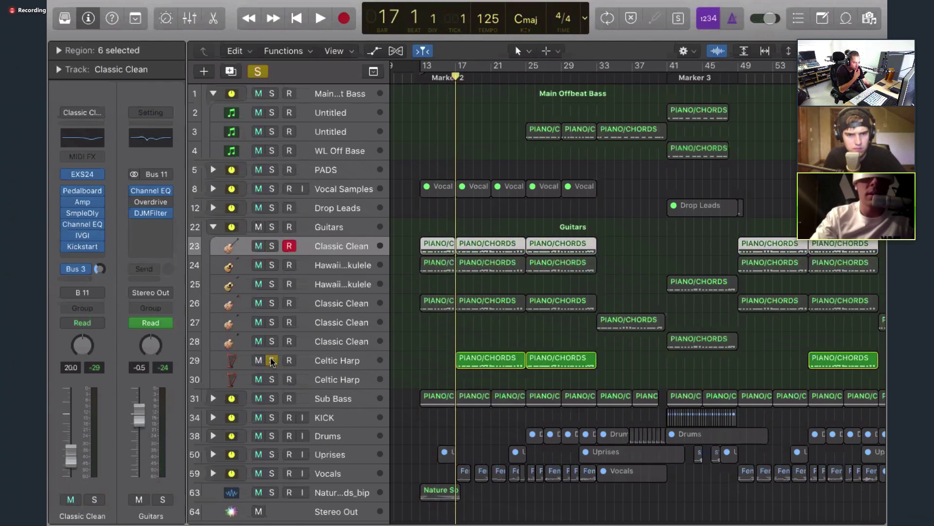
{"action": "key", "text": "space"}
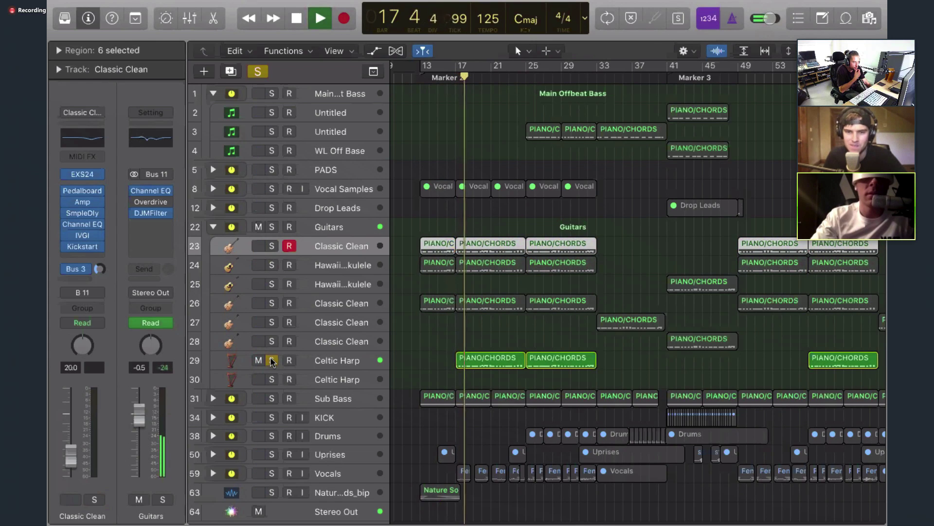
{"action": "left_click", "coordinate": [272, 360]}
{"action": "key", "text": "space"}
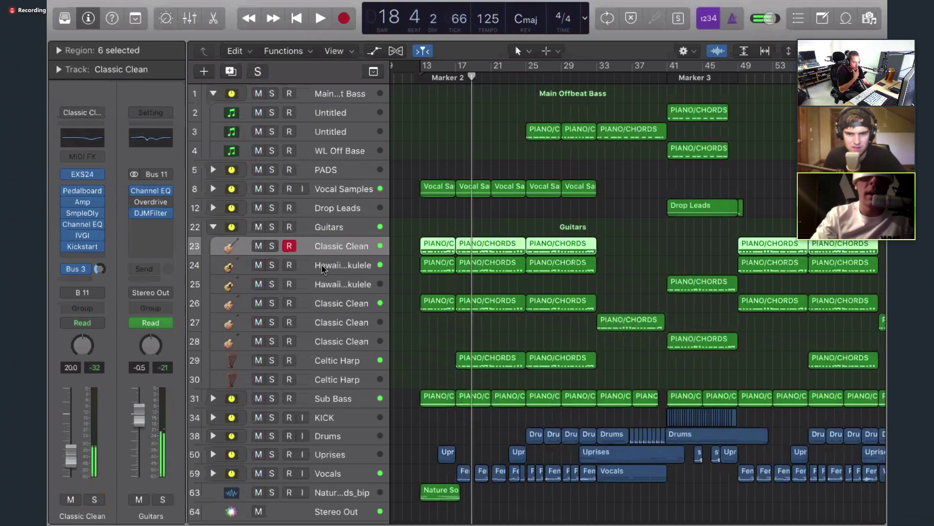
Solo the whole Guitars stack, play it from bar 17 to bar 19, and clear the solo
{"action": "key", "text": "comma"}
{"action": "key", "text": "comma"}
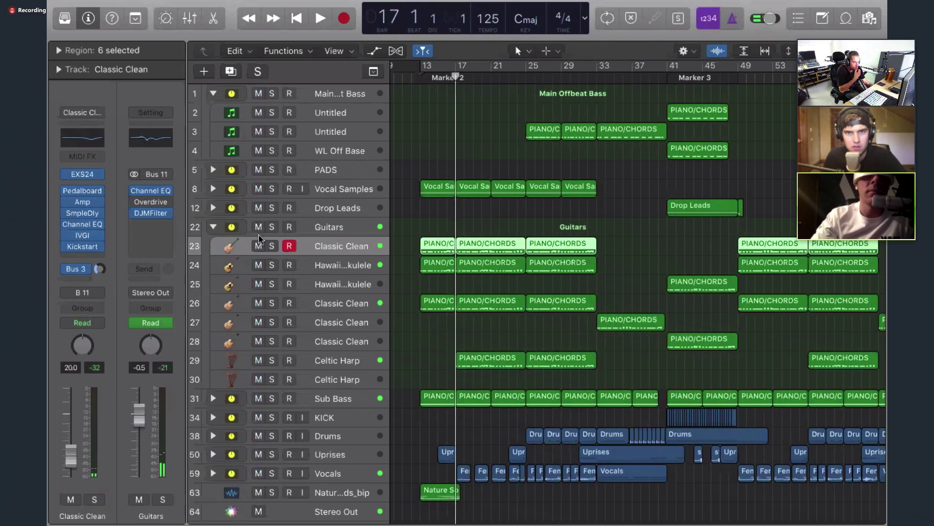
{"action": "left_click", "coordinate": [272, 227]}
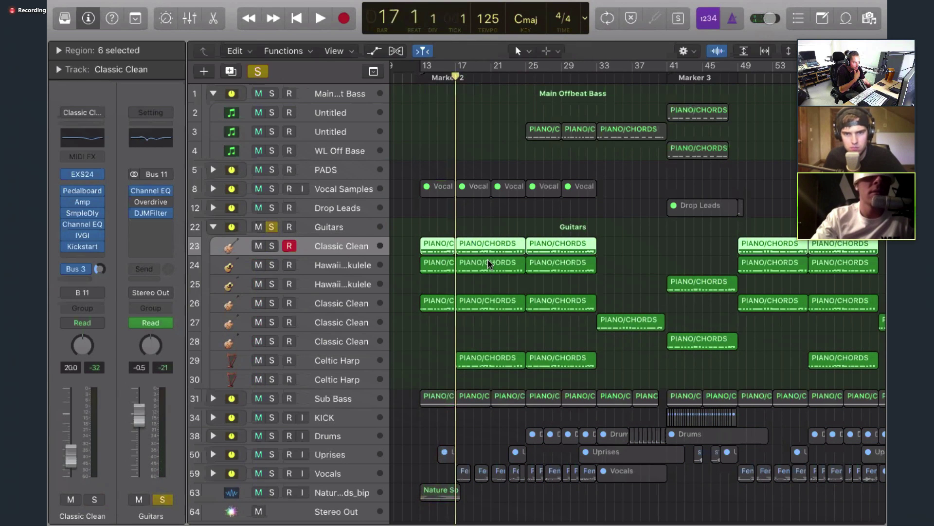
{"action": "key", "text": "space"}
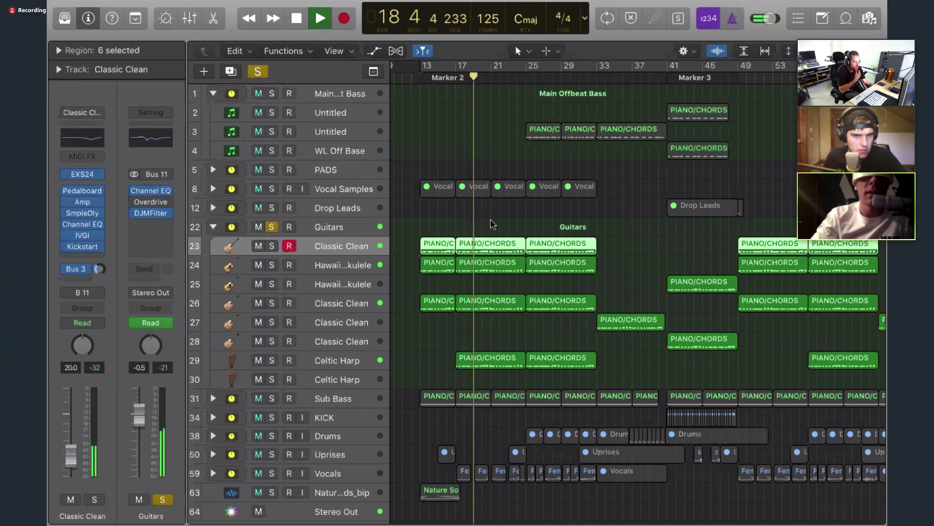
{"action": "key", "text": "space"}
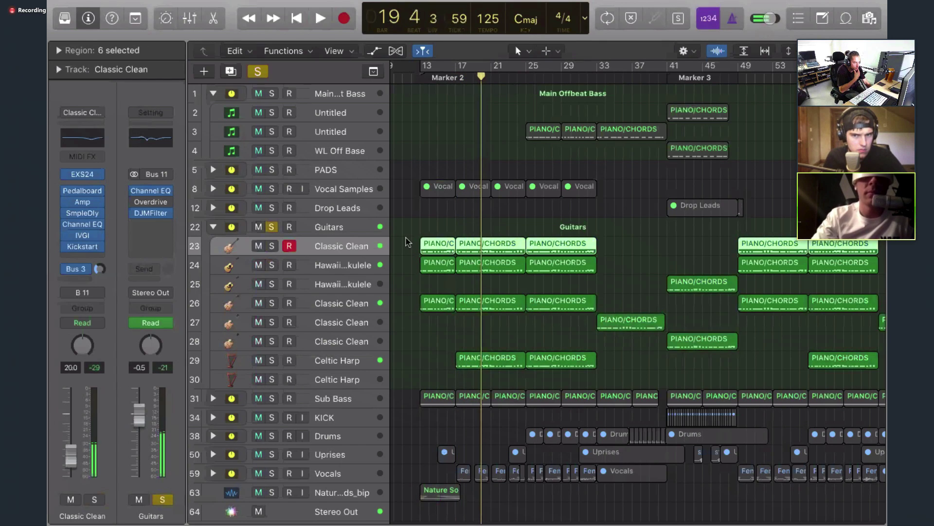
{"action": "left_click", "coordinate": [271, 227]}
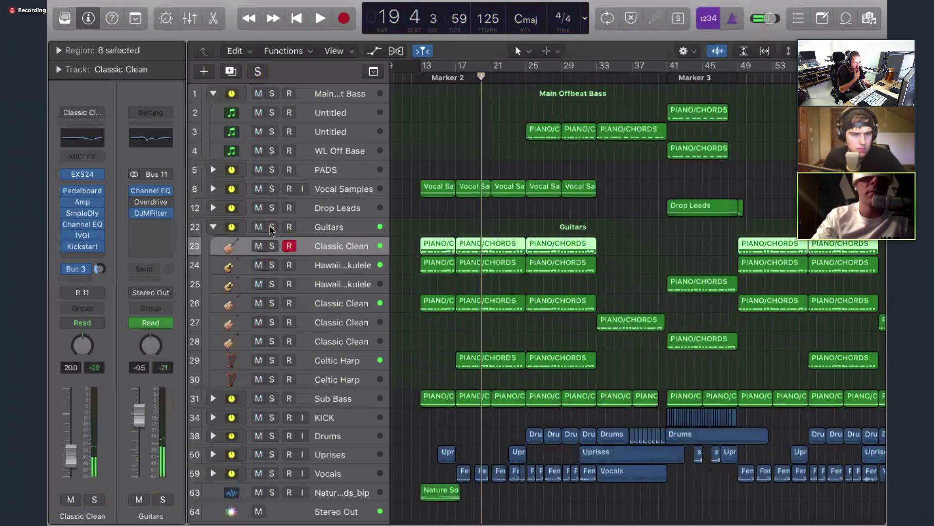
Select and collapse the Guitars stack, and leave full-screen view
{"action": "left_click", "coordinate": [329, 228]}
{"action": "left_click", "coordinate": [213, 227]}
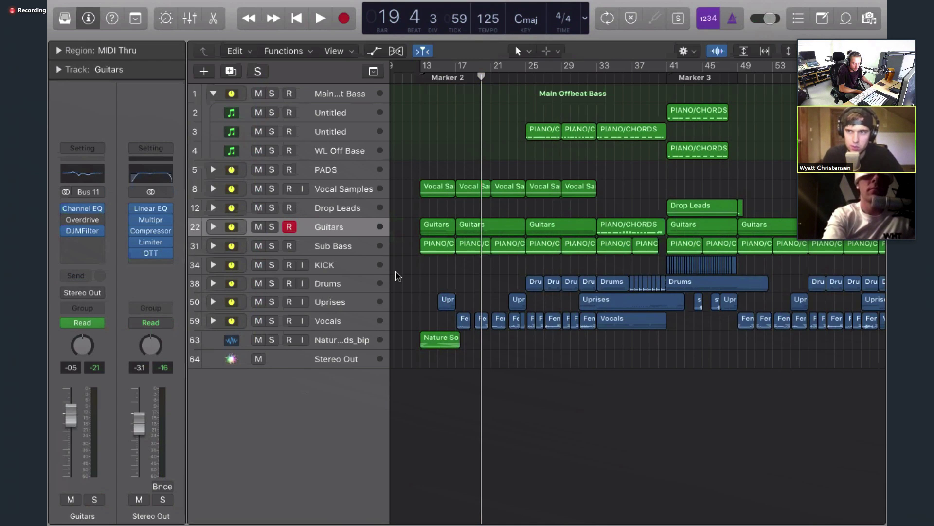
{"action": "key", "text": "ctrl+super+f"}
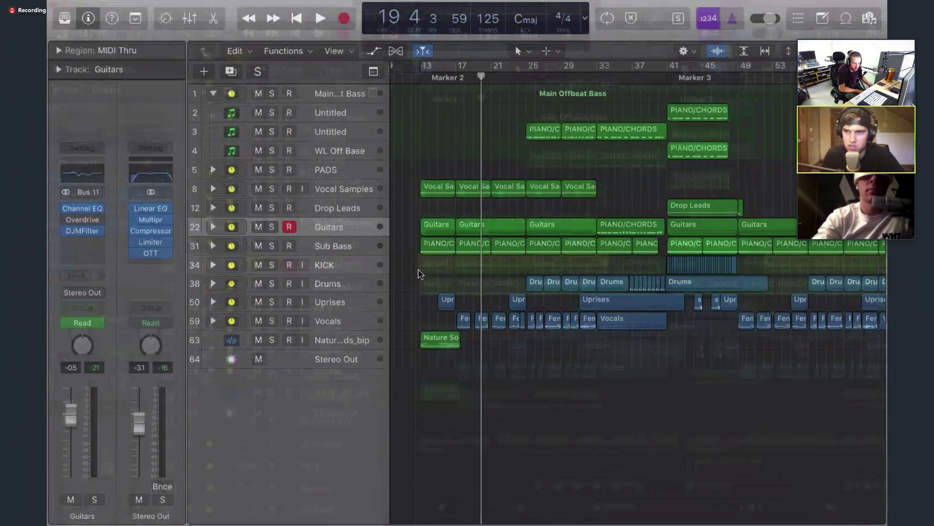